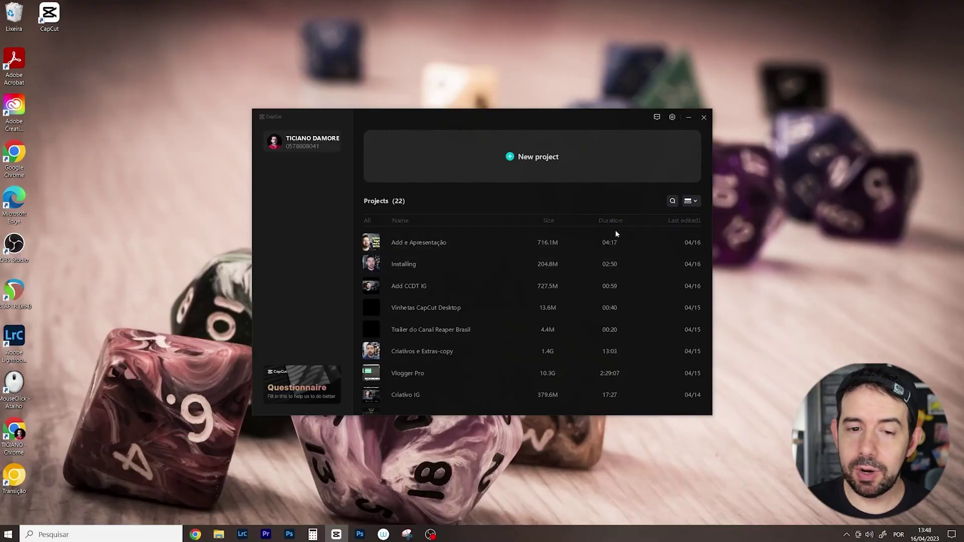
Set the project save location to the CapCut Drafts folder in Settings and save
{"action": "mouse_move", "coordinate": [311, 143]}
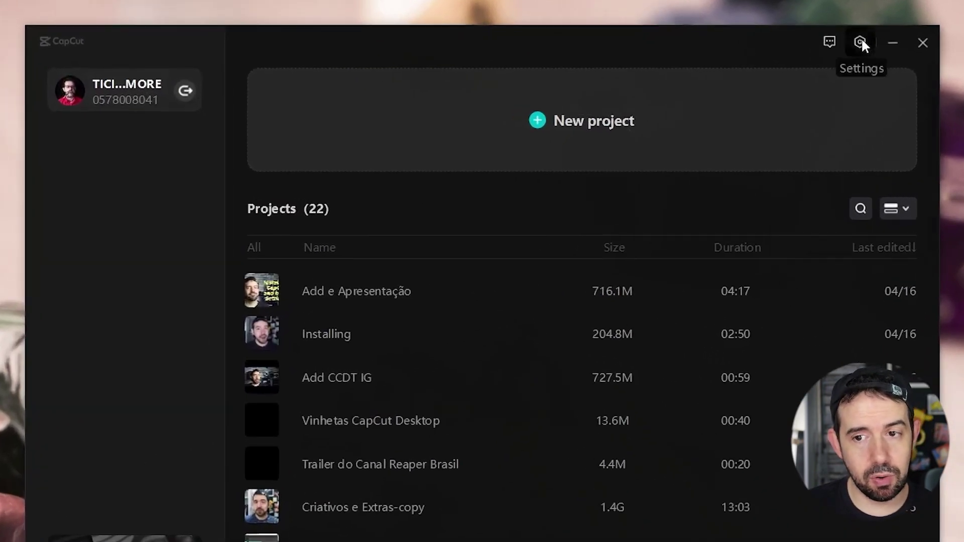
{"action": "left_click", "coordinate": [861, 42]}
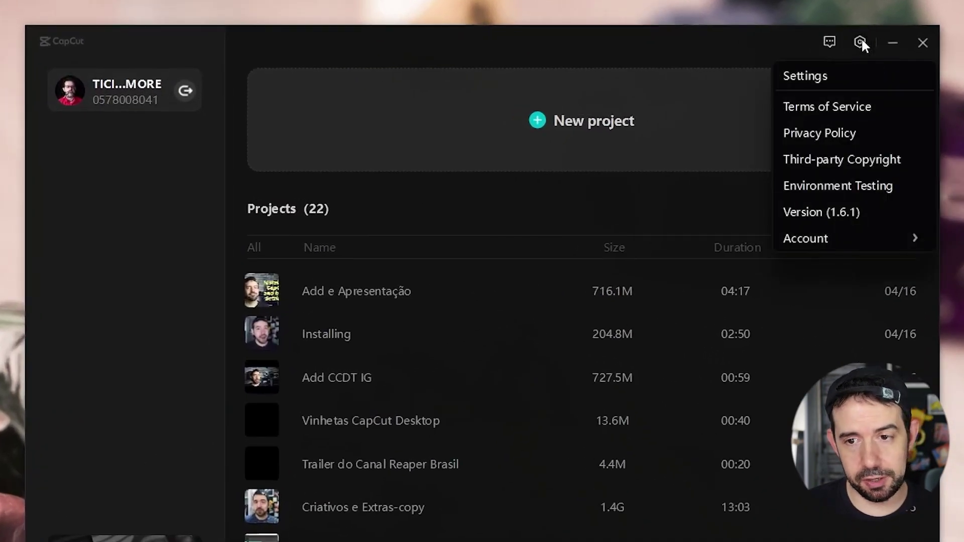
{"action": "left_click", "coordinate": [803, 77]}
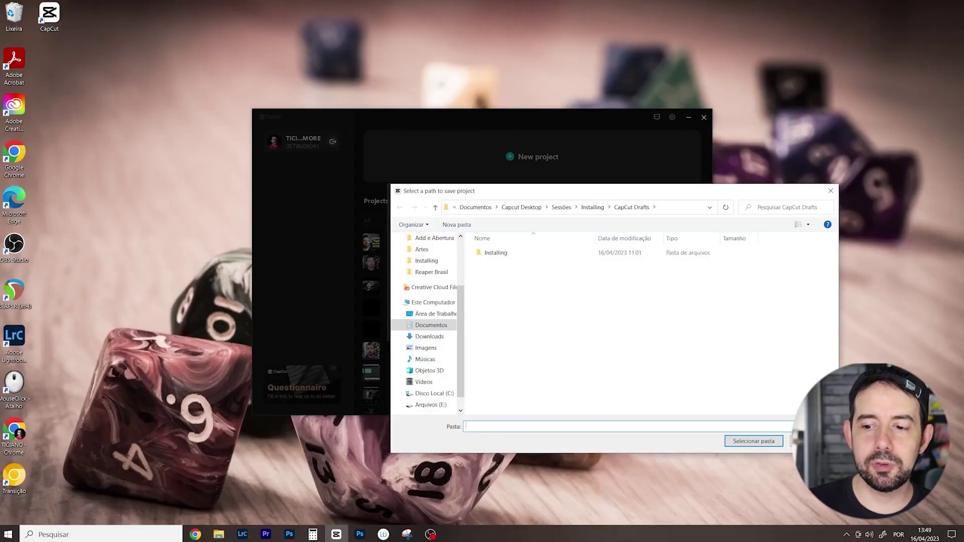
{"action": "left_click", "coordinate": [754, 441]}
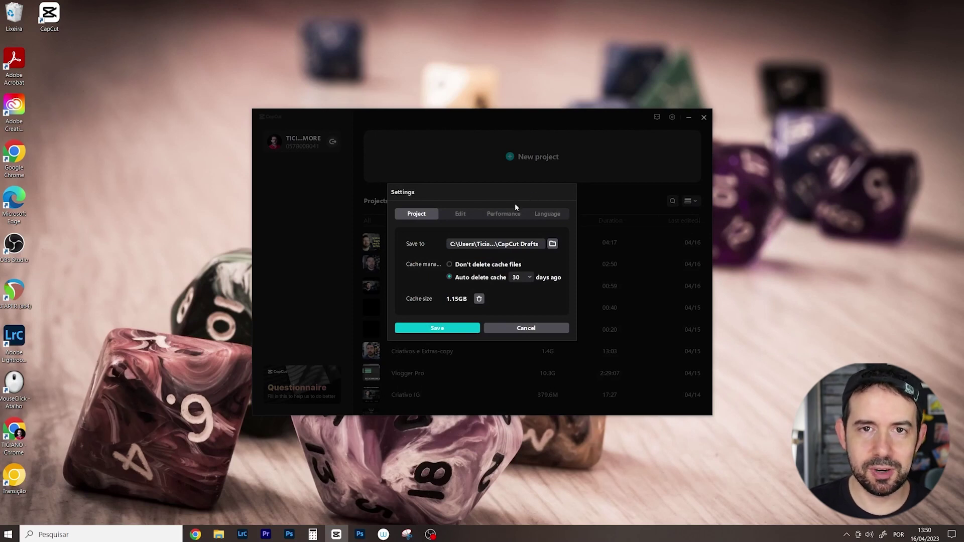
{"action": "left_click", "coordinate": [467, 327]}
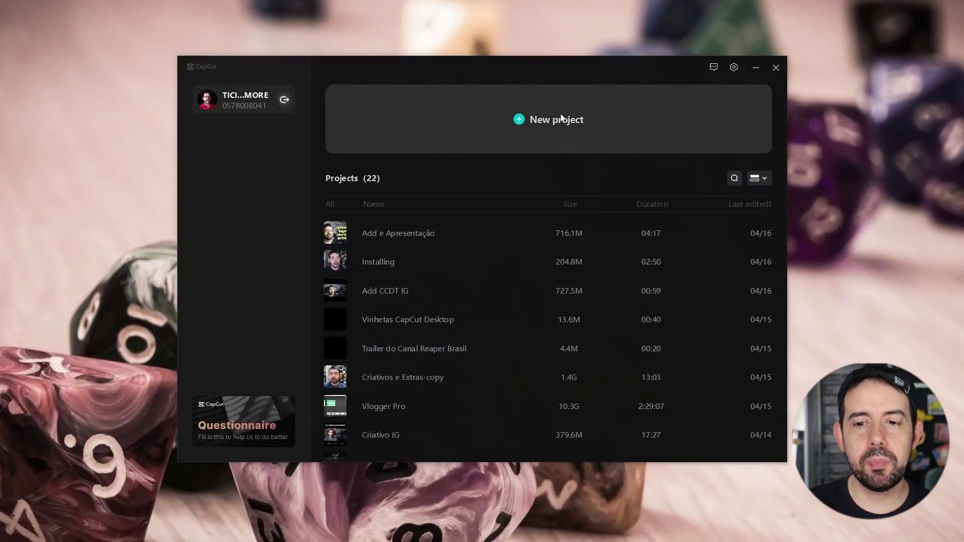
Create a new project named 'Example' and import all four media files, including TC.MP4
{"action": "left_click", "coordinate": [562, 121]}
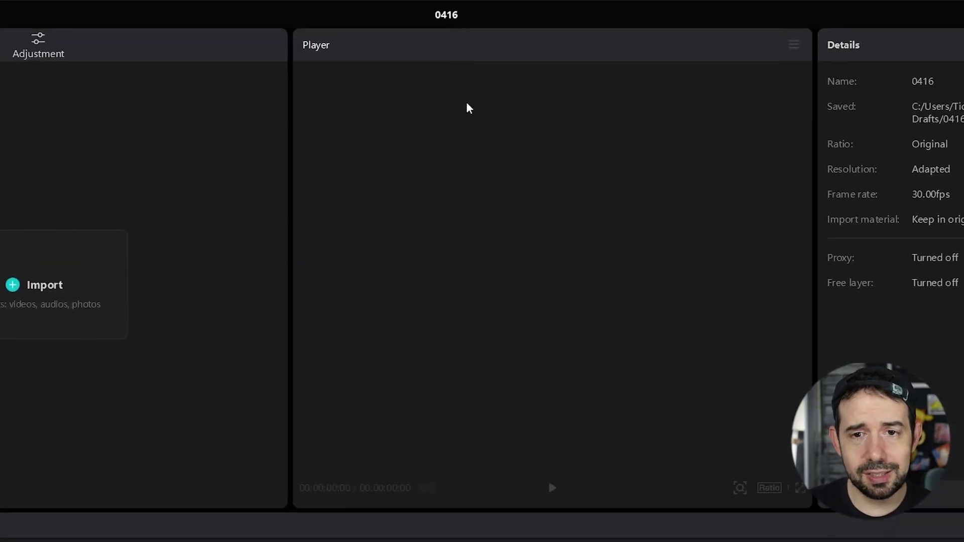
{"action": "left_click", "coordinate": [446, 15]}
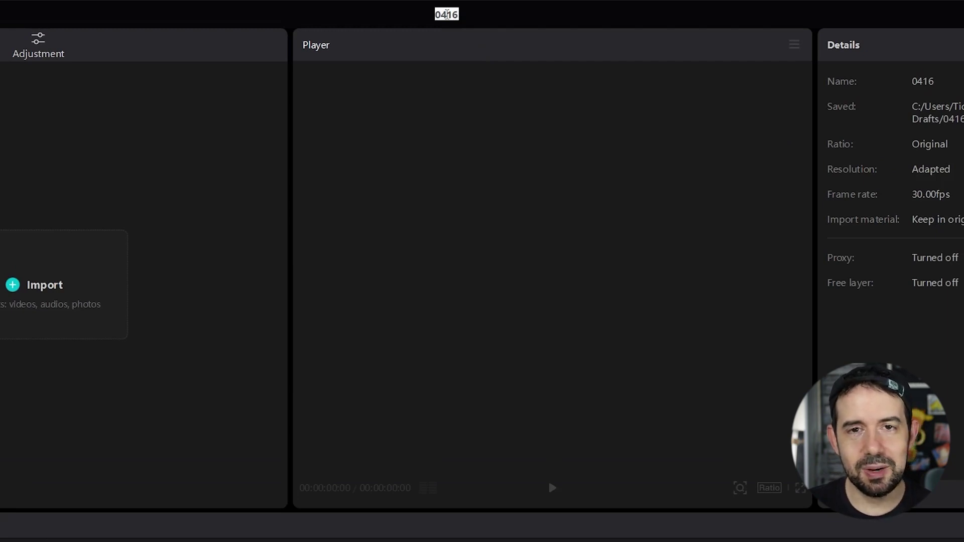
{"action": "type", "text": "Example"}
{"action": "key", "text": "Return"}
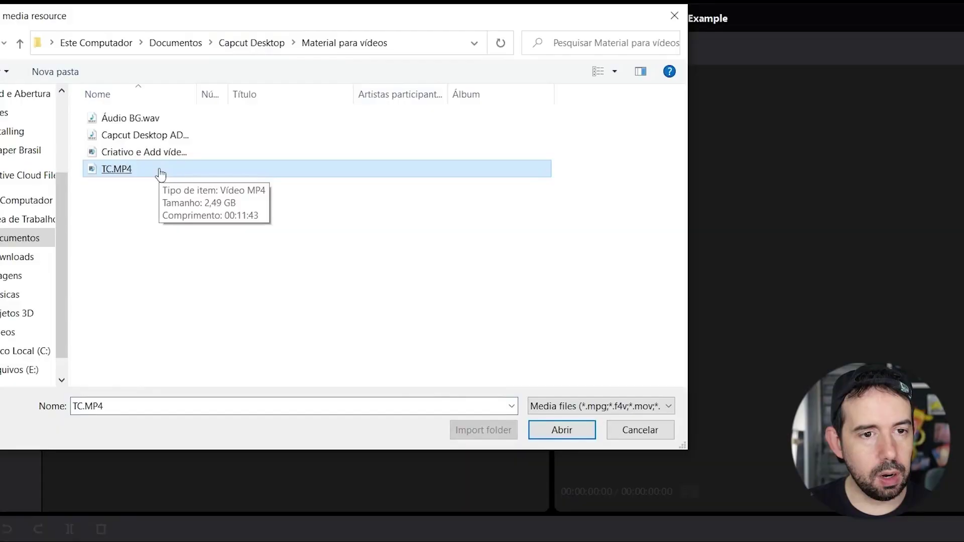
{"action": "key", "text": "ctrl+a"}
{"action": "left_click", "coordinate": [563, 430]}
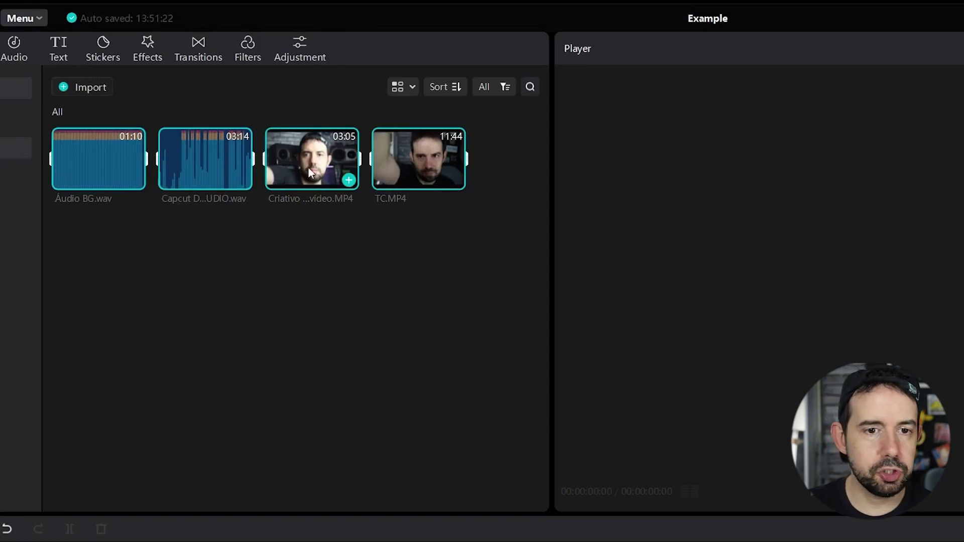
Trim the Criativo e Add video.MP4 clip's start and end in the preview, then add it to the timeline
{"action": "left_click", "coordinate": [335, 254]}
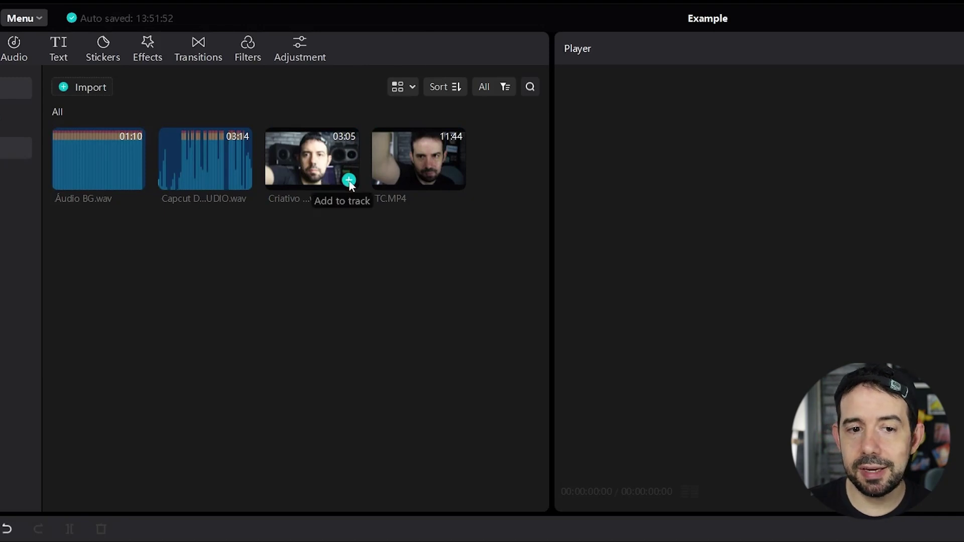
{"action": "left_click", "coordinate": [311, 159]}
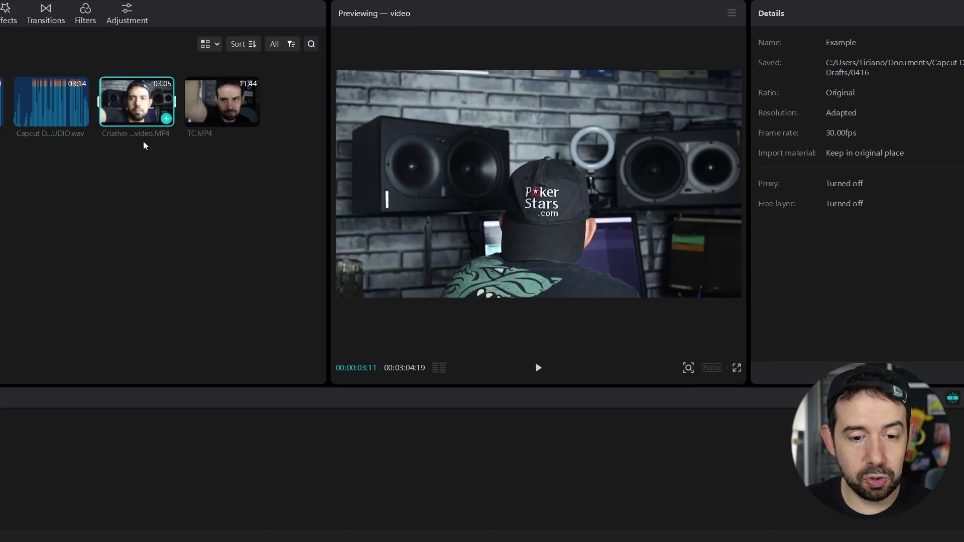
{"action": "left_click_drag", "start_coordinate": [99, 106], "coordinate": [113, 108]}
{"action": "left_click_drag", "start_coordinate": [174, 103], "coordinate": [115, 103]}
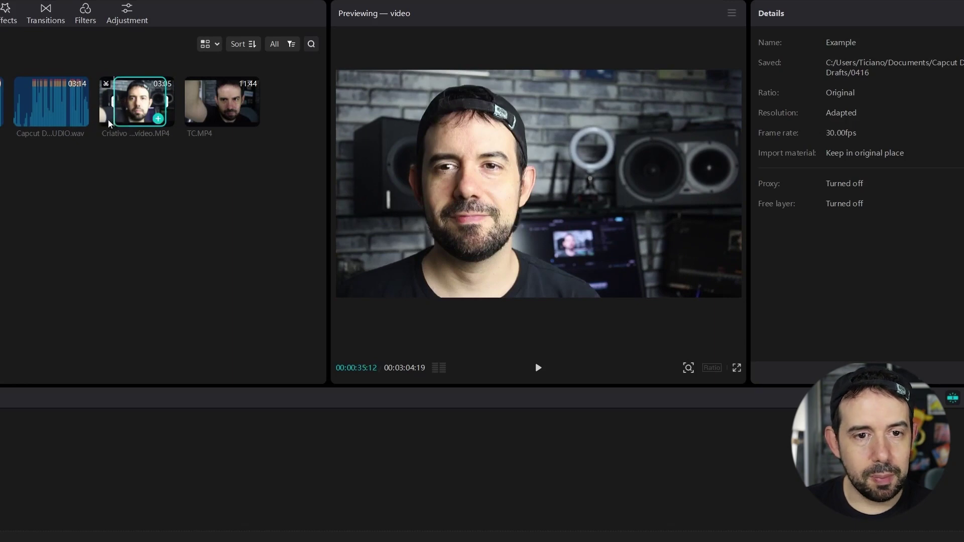
{"action": "left_click", "coordinate": [158, 119]}
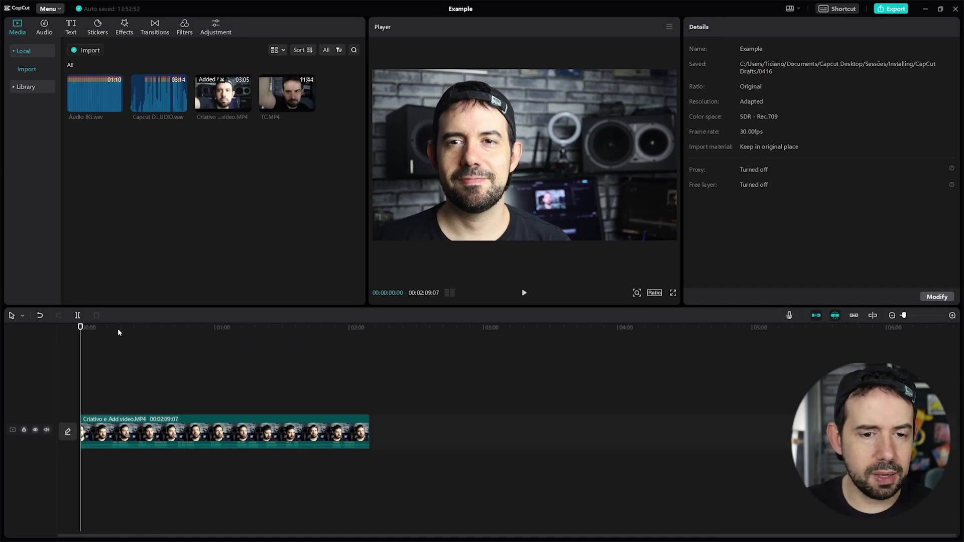
Play the Criativo clip and zoom the timeline to review it around 13 seconds
{"action": "key", "text": "space"}
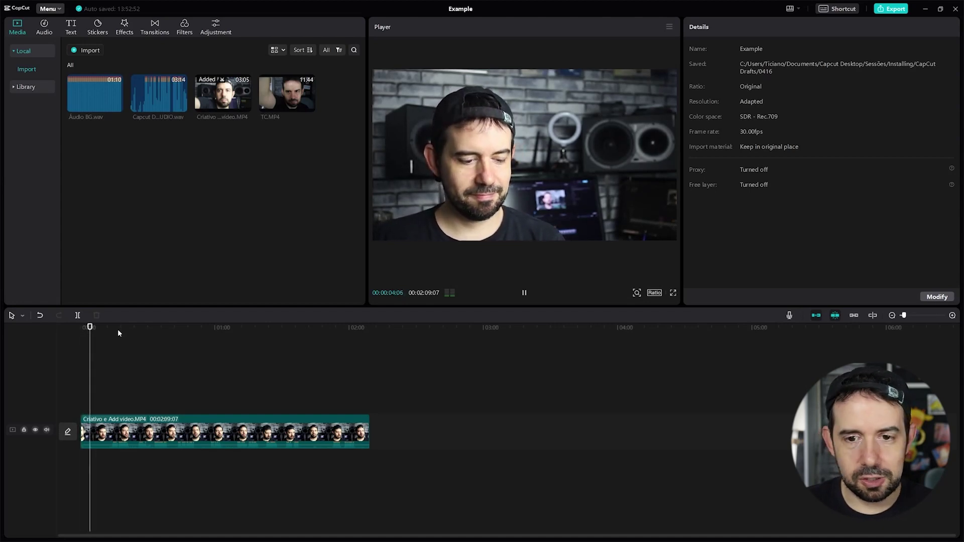
{"action": "key", "text": "ctrl+equal"}
{"action": "key", "text": "ctrl+equal"}
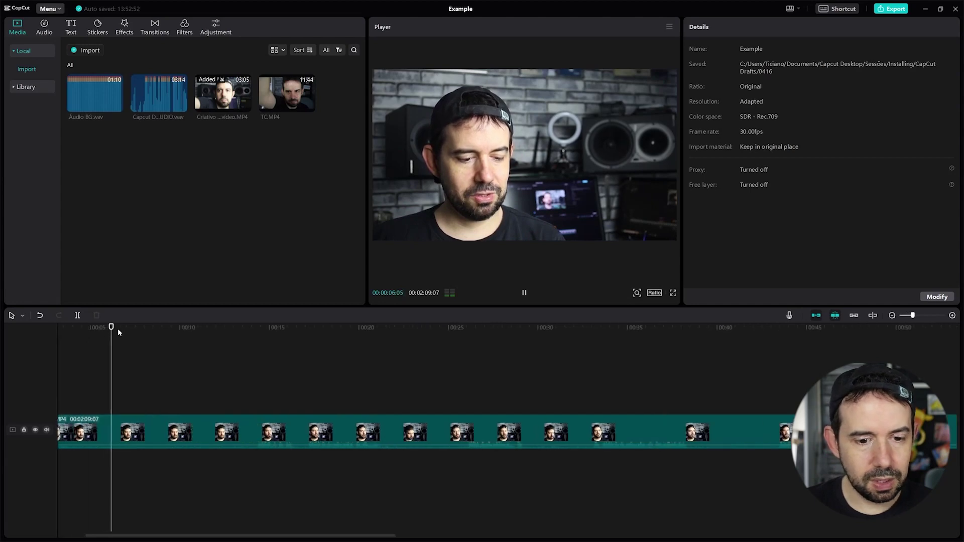
{"action": "key", "text": "ctrl+equal"}
{"action": "key", "text": "ctrl+minus"}
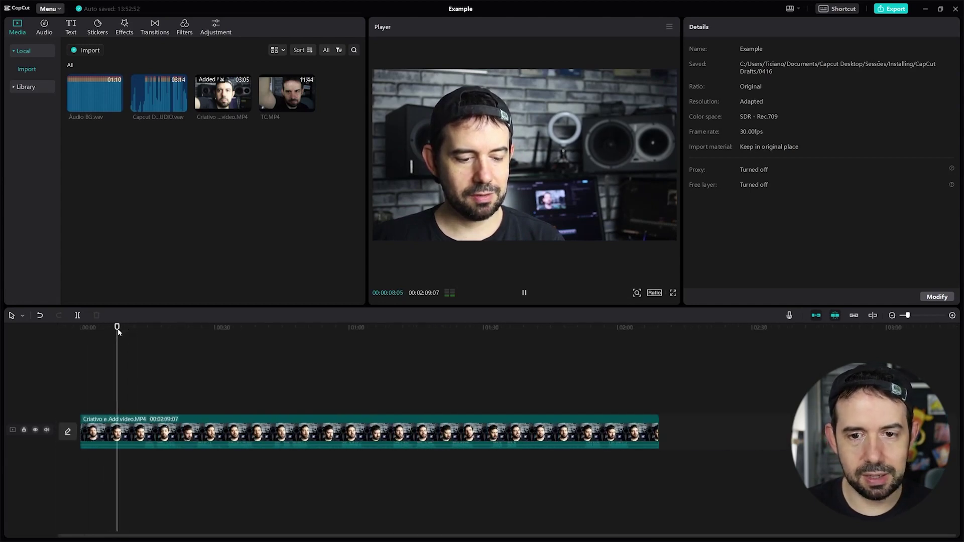
{"action": "key", "text": "space"}
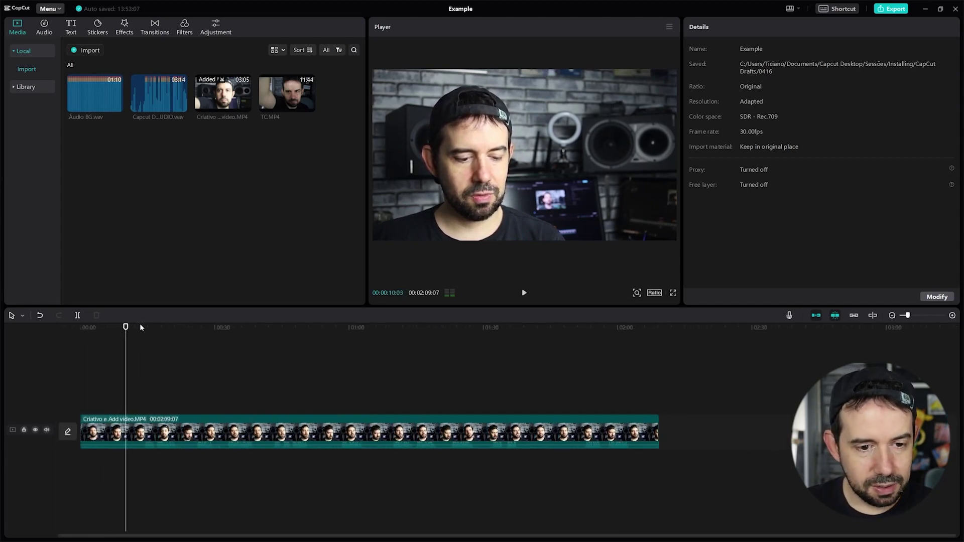
{"action": "left_click", "coordinate": [140, 327]}
{"action": "key", "text": "space"}
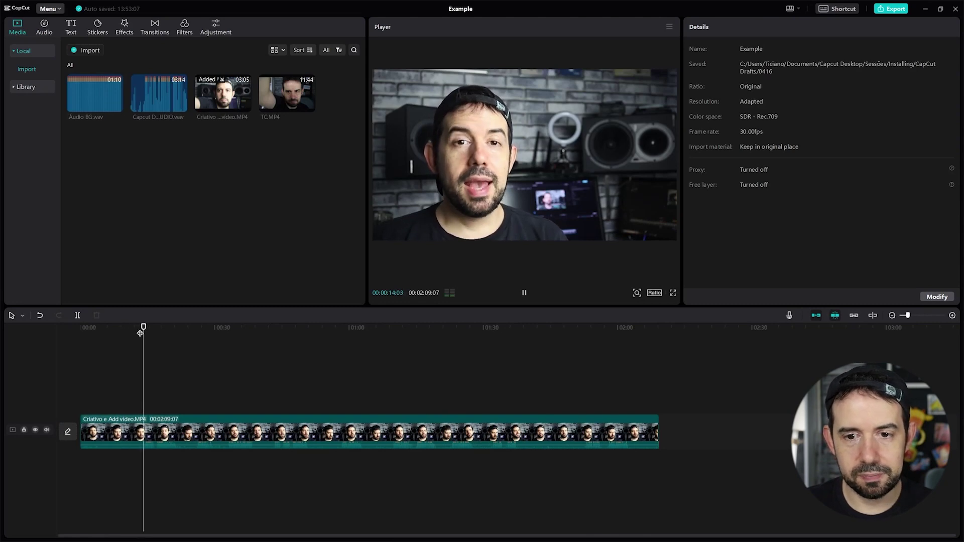
{"action": "key", "text": "space"}
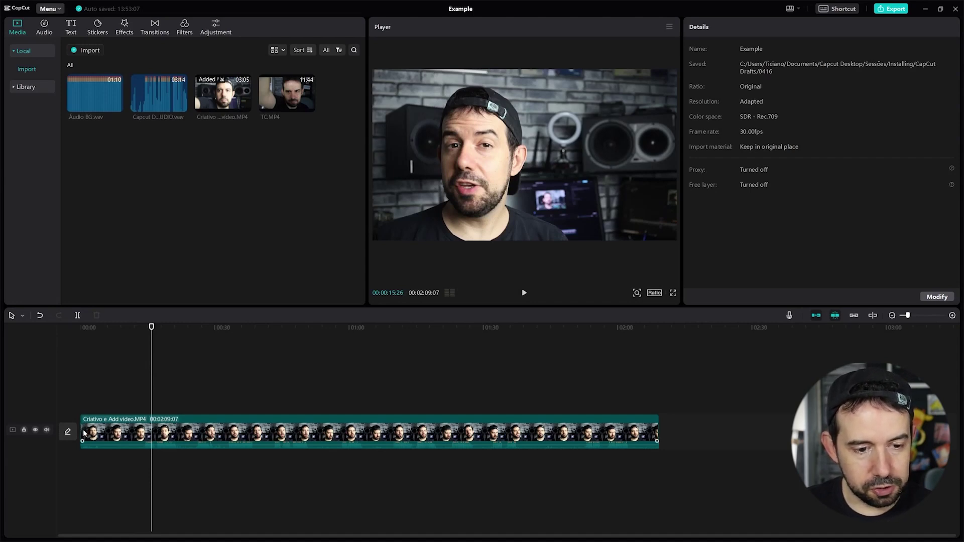
Trim the clip's opening and ending so it lasts 00:00:24:23, then play it back
{"action": "left_click_drag", "start_coordinate": [82, 433], "coordinate": [146, 435]}
{"action": "key", "text": "Home"}
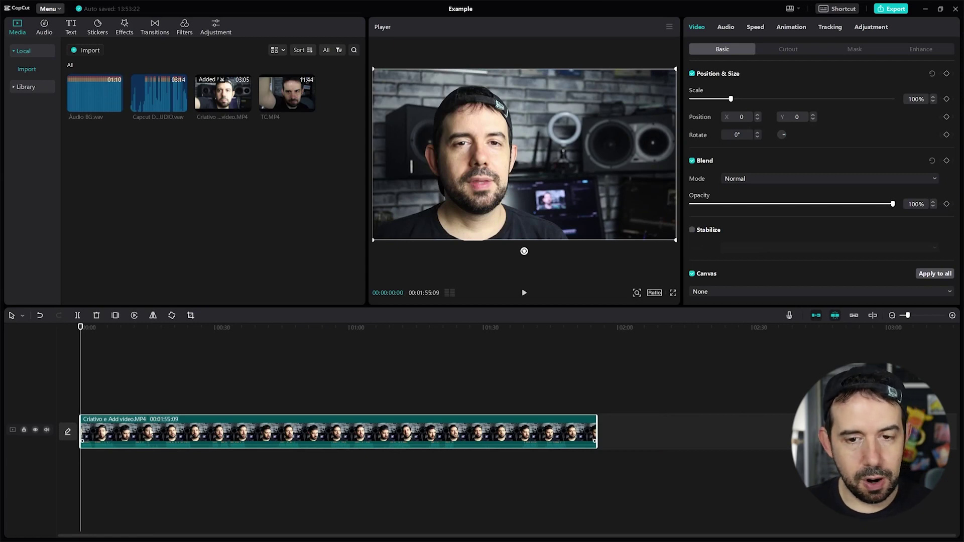
{"action": "key", "text": "space"}
{"action": "key", "text": "space"}
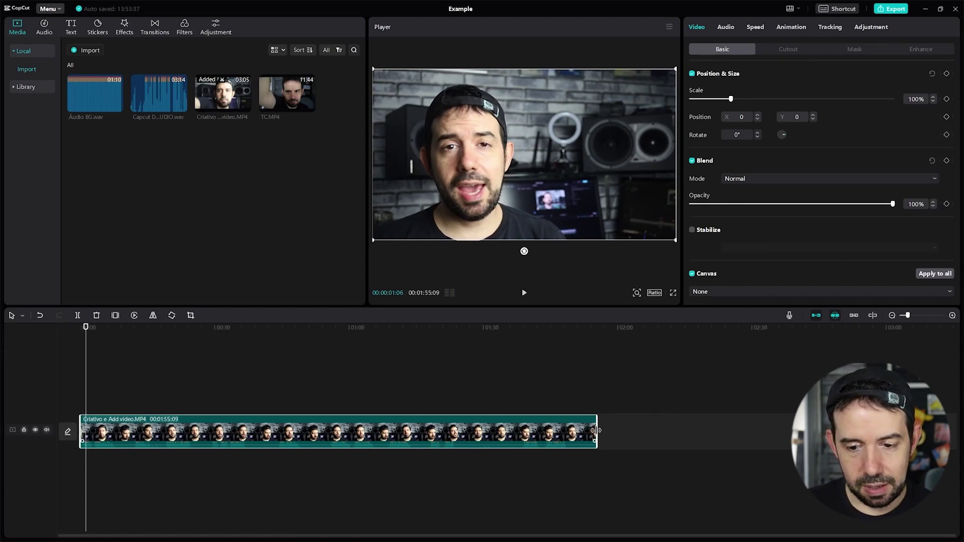
{"action": "left_click_drag", "start_coordinate": [598, 430], "coordinate": [190, 406]}
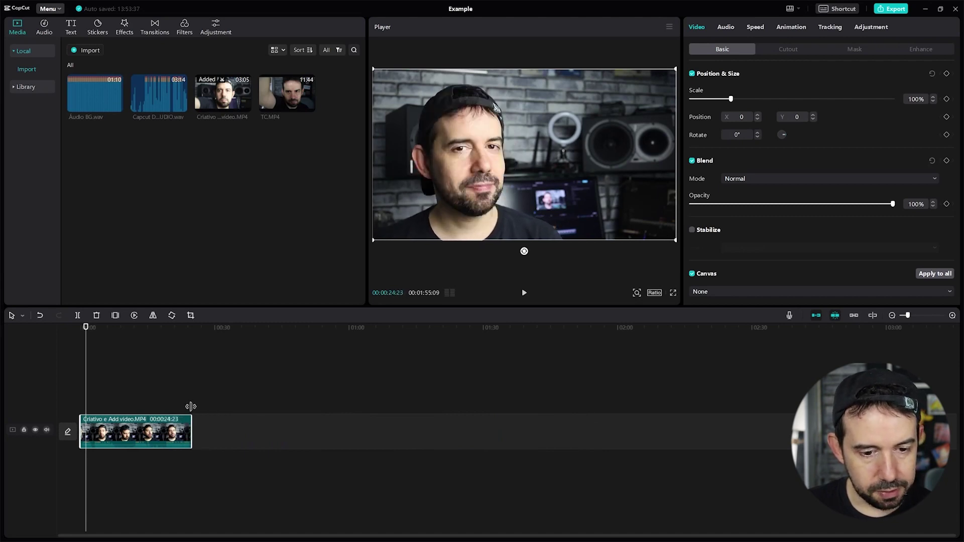
{"action": "left_click", "coordinate": [180, 329]}
{"action": "key", "text": "space"}
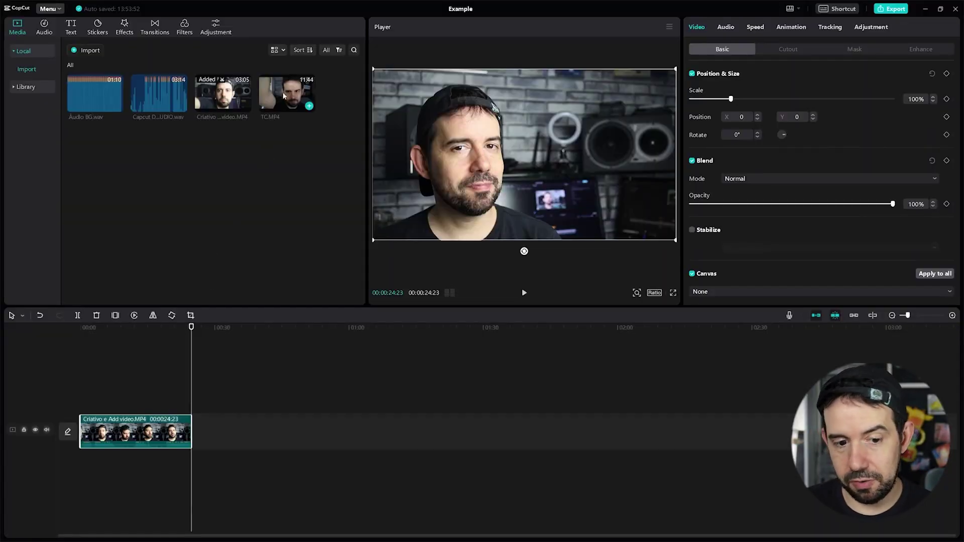
Place TC.MP4 on an overlay track above the Criativo clip and shorten its end
{"action": "left_click_drag", "start_coordinate": [284, 96], "coordinate": [114, 398]}
{"action": "scroll", "coordinate": [424, 523], "scroll_direction": "down", "scroll_amount": 5}
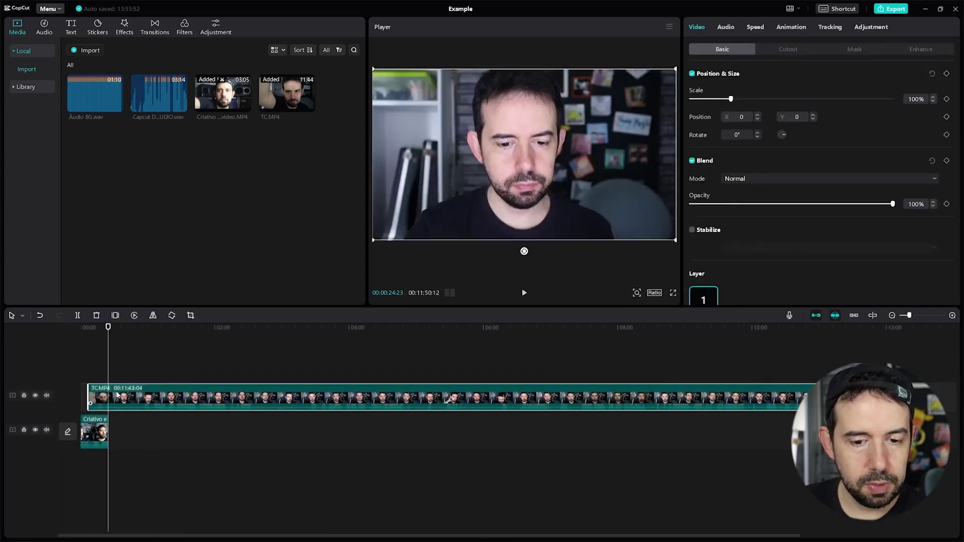
{"action": "left_click_drag", "start_coordinate": [476, 393], "coordinate": [92, 398]}
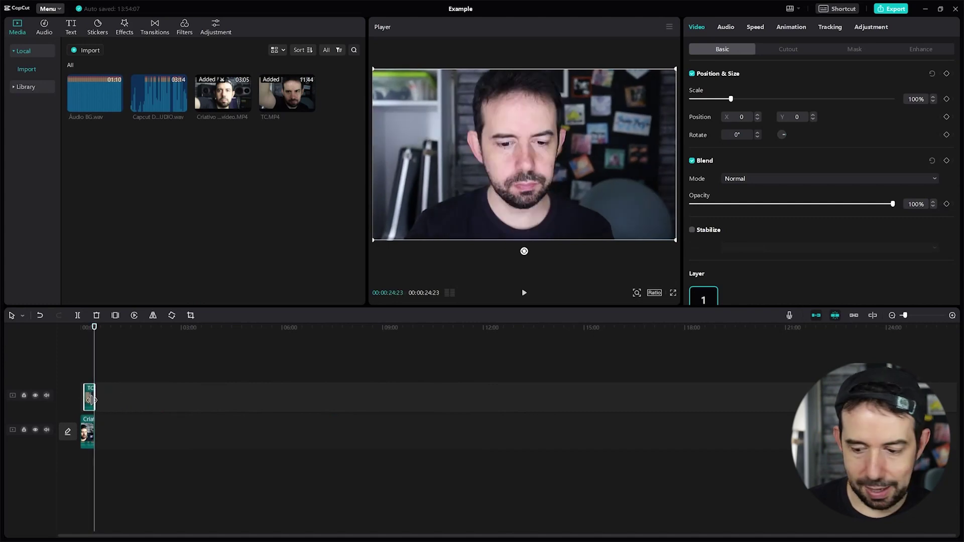
{"action": "scroll", "coordinate": [91, 398], "scroll_direction": "up", "scroll_amount": 5}
{"action": "scroll", "coordinate": [91, 398], "scroll_direction": "down", "scroll_amount": 3}
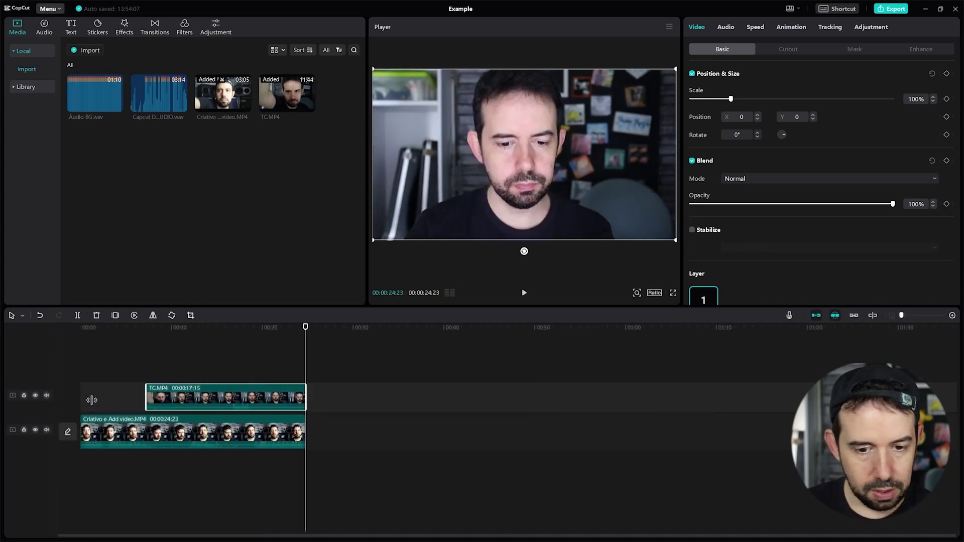
Preview the overlay between about 3 and 7 seconds, then delete the TC.MP4 clip
{"action": "left_click", "coordinate": [113, 329]}
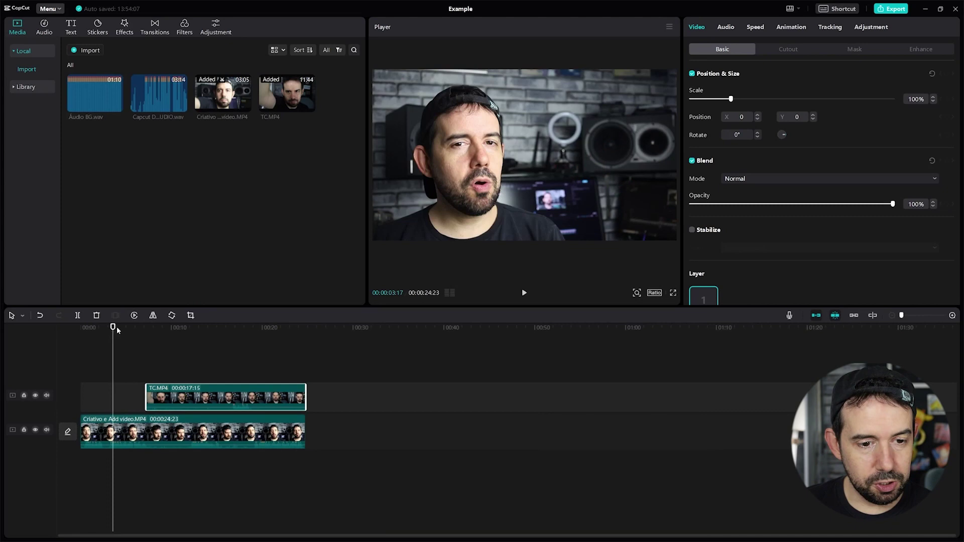
{"action": "left_click", "coordinate": [145, 330]}
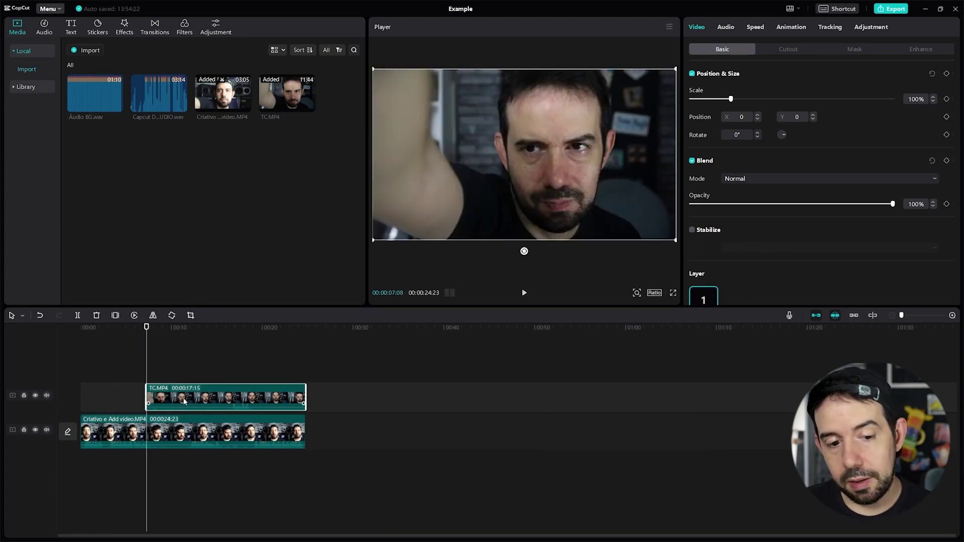
{"action": "left_click", "coordinate": [135, 328]}
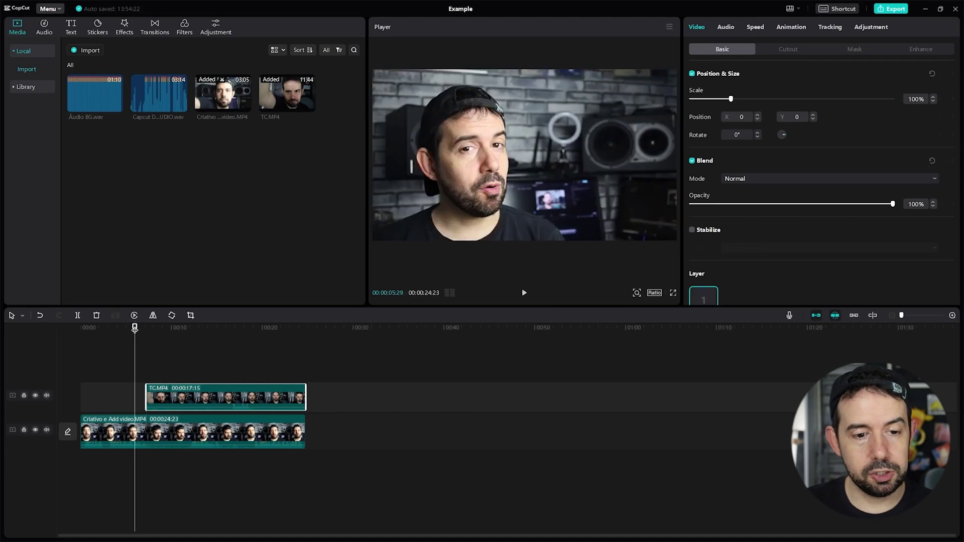
{"action": "key", "text": "space"}
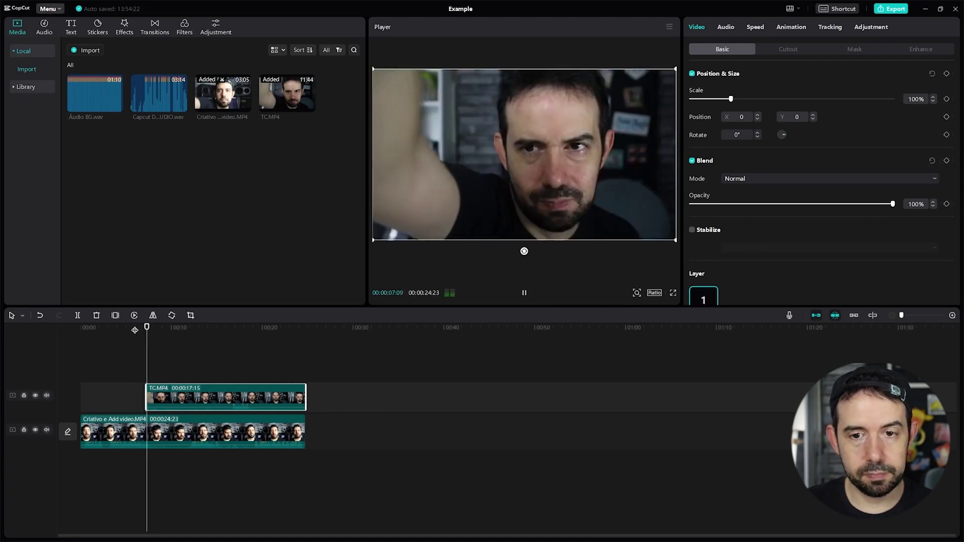
{"action": "key", "text": "space"}
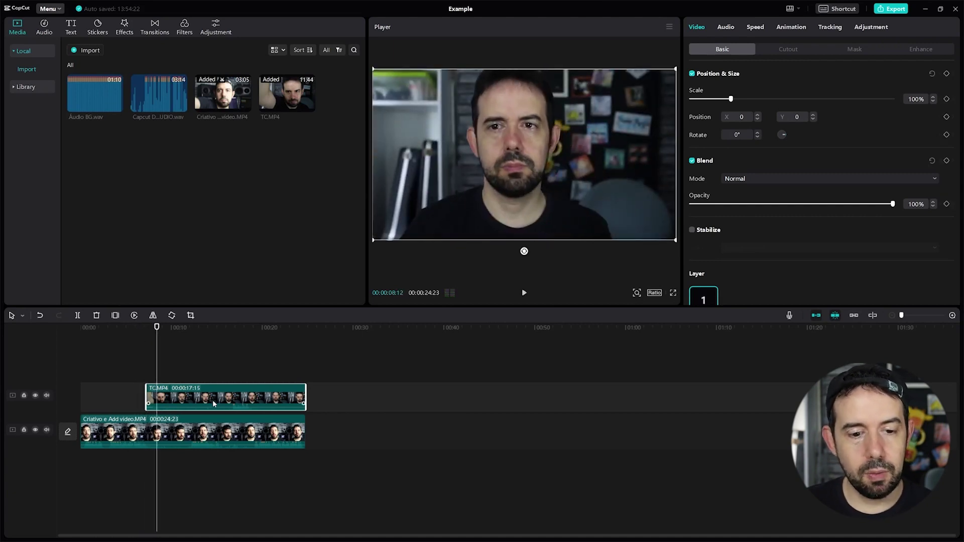
{"action": "key", "text": "Delete"}
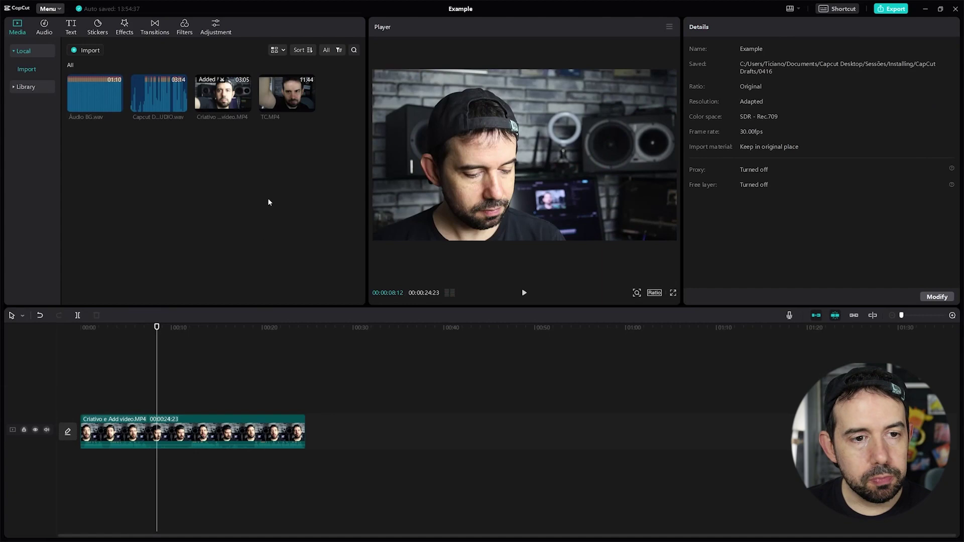
Add Áudio BG.wav beneath the video and trim it to end with the video
{"action": "left_click_drag", "start_coordinate": [91, 94], "coordinate": [77, 466]}
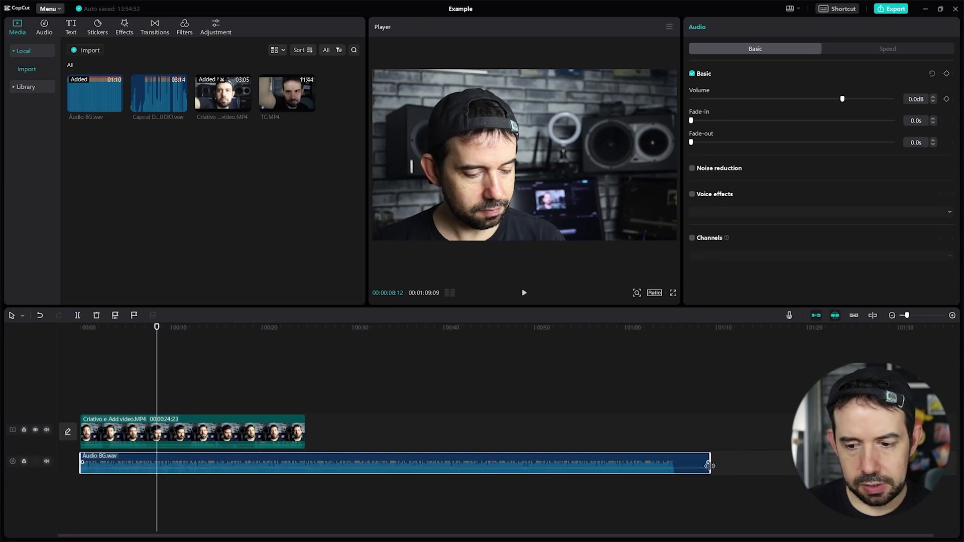
{"action": "left_click_drag", "start_coordinate": [711, 466], "coordinate": [301, 474]}
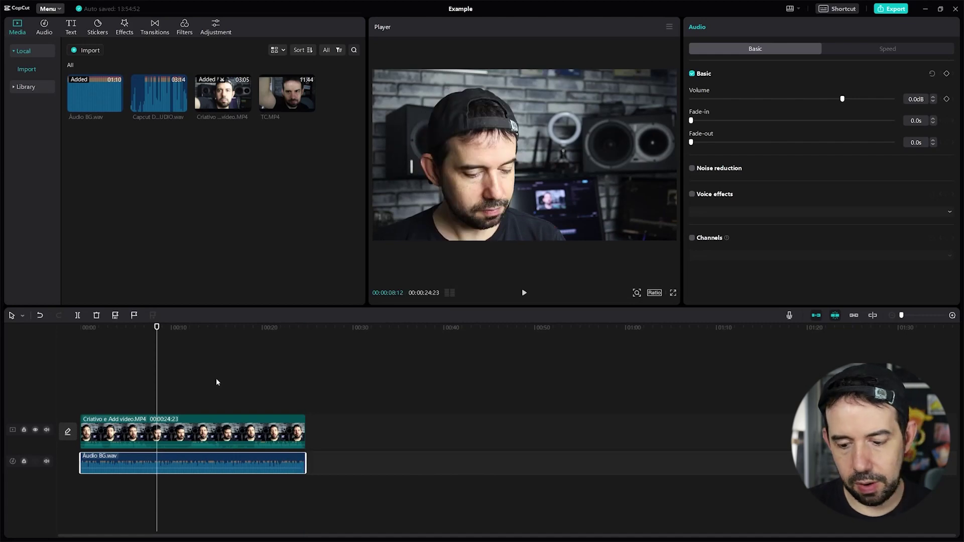
{"action": "key", "text": "Home"}
{"action": "key", "text": "space"}
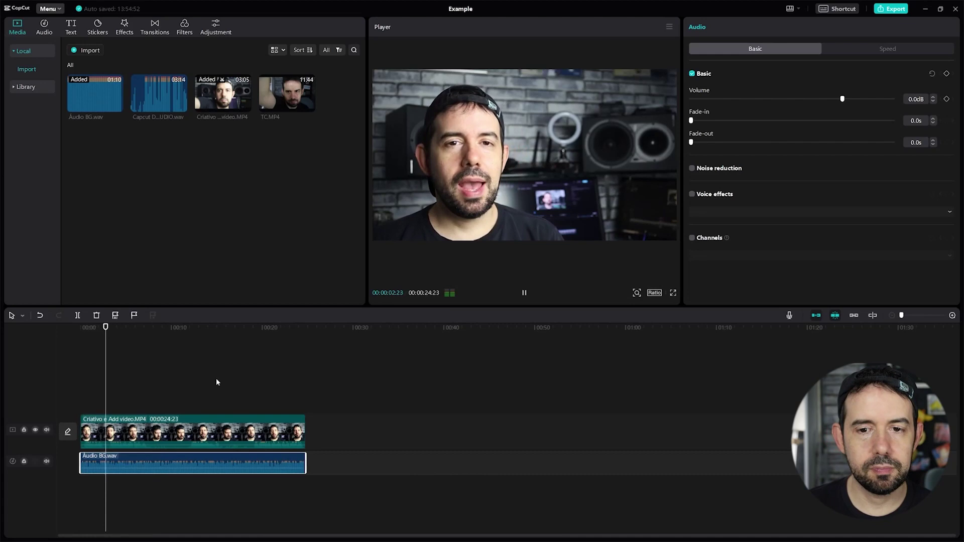
{"action": "key", "text": "space"}
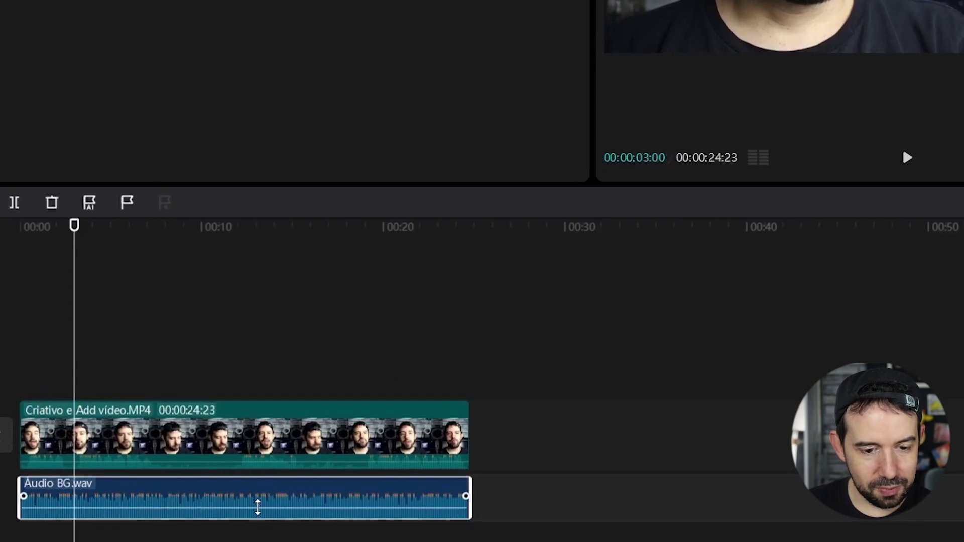
Lower the background audio volume to -9.3 dB and replay from the start to check
{"action": "left_click_drag", "start_coordinate": [257, 507], "coordinate": [261, 512]}
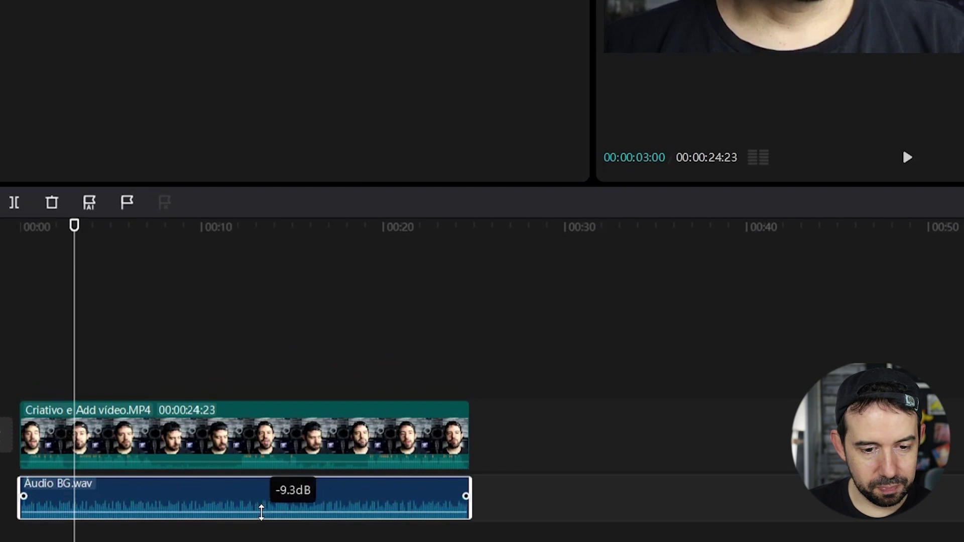
{"action": "key", "text": "Home"}
{"action": "key", "text": "space"}
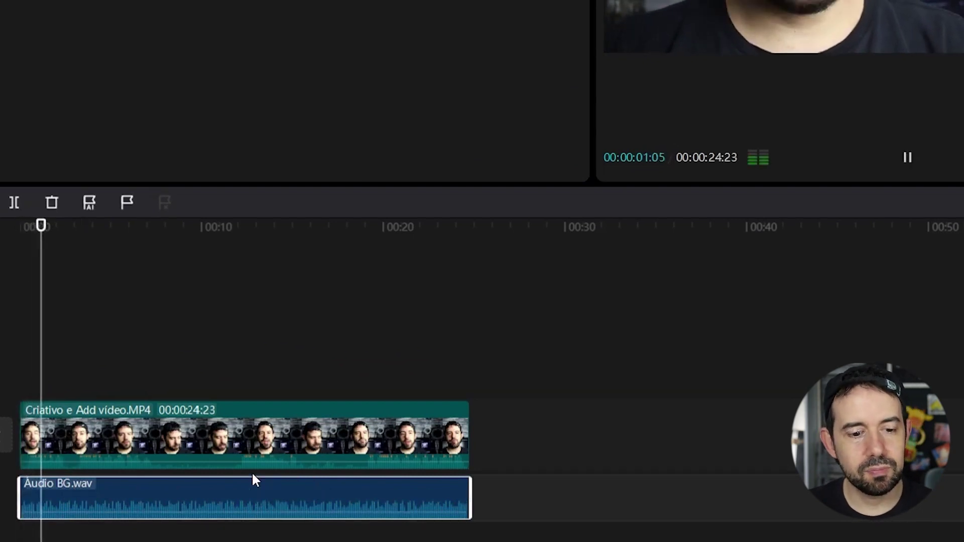
{"action": "key", "text": "space"}
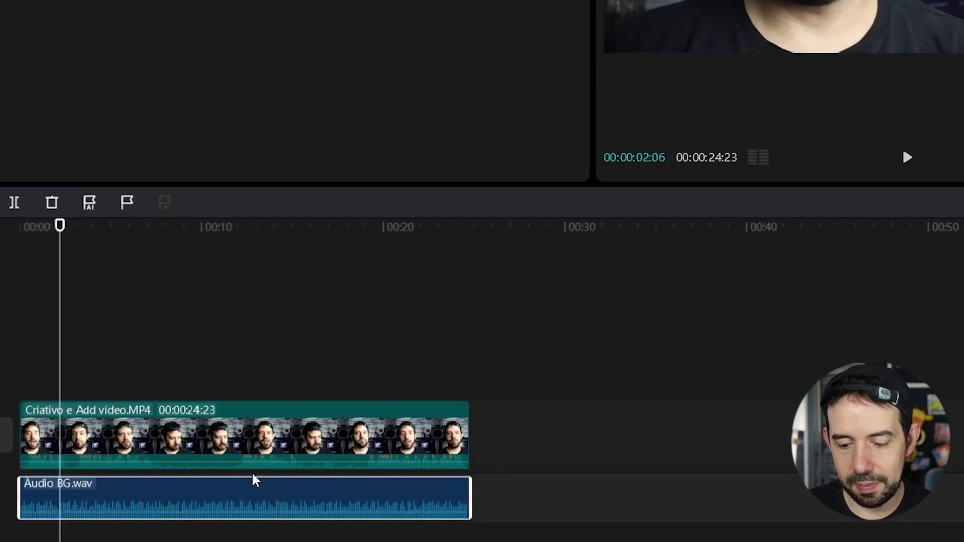
{"action": "key", "text": "Home"}
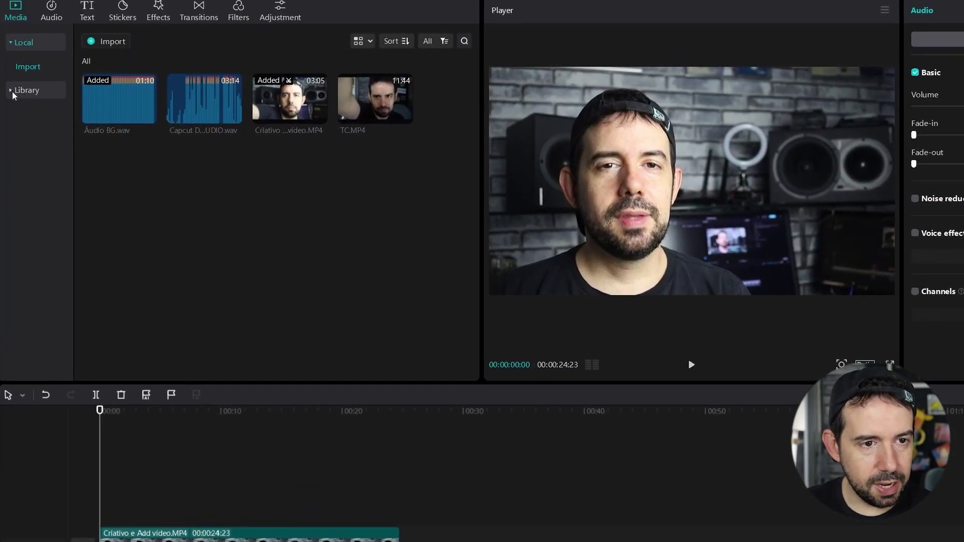
Drag the GO countdown cut-out clip from the Library to the start of the main video track
{"action": "left_click", "coordinate": [14, 93]}
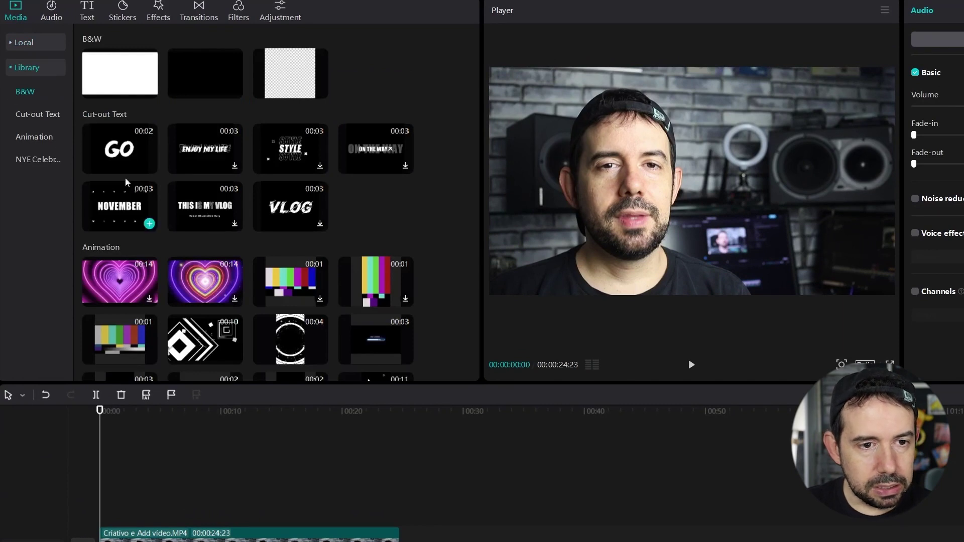
{"action": "left_click", "coordinate": [125, 150]}
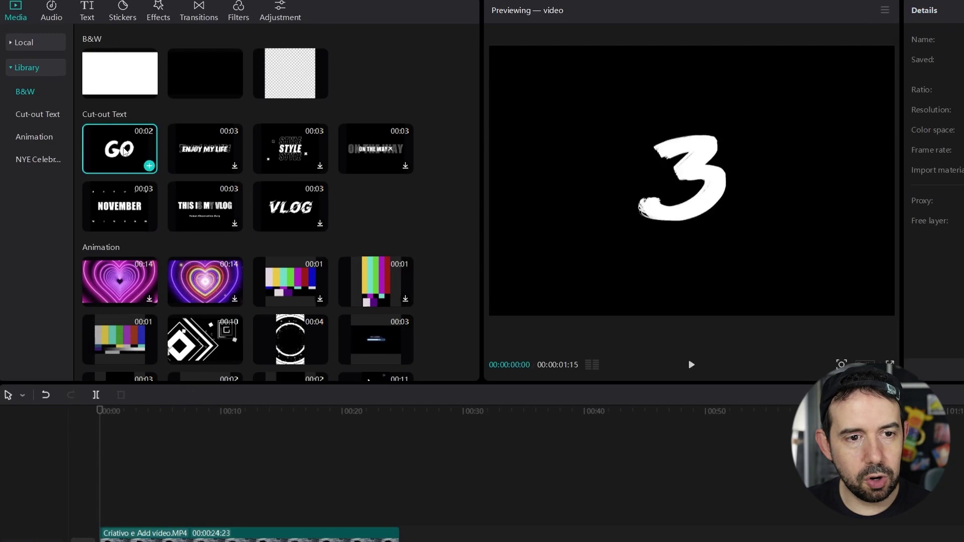
{"action": "left_click_drag", "start_coordinate": [125, 151], "coordinate": [112, 510]}
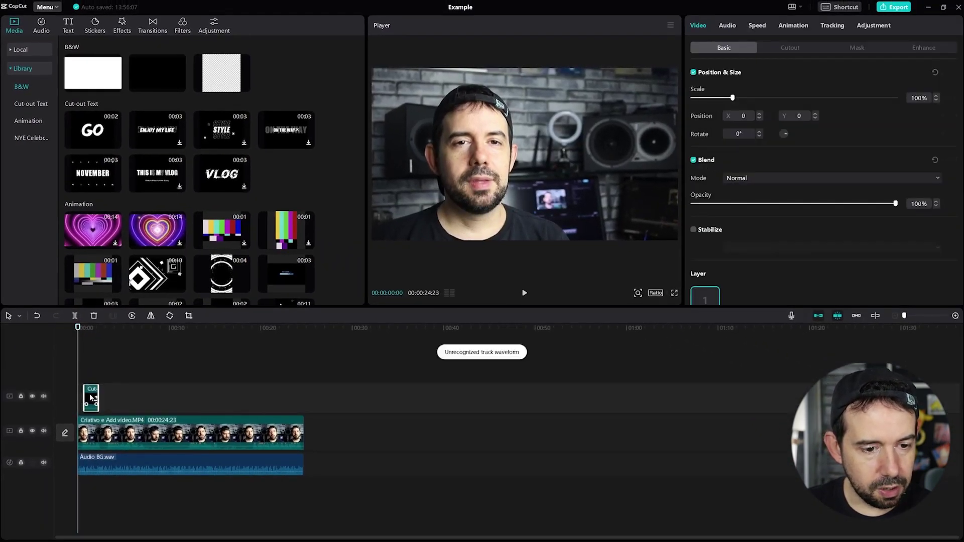
{"action": "left_click_drag", "start_coordinate": [90, 397], "coordinate": [78, 429]}
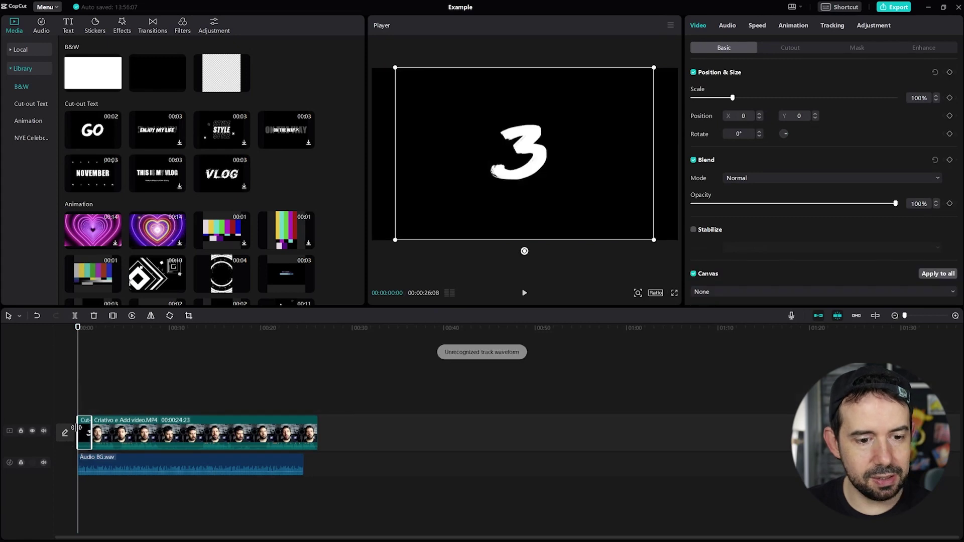
{"action": "left_click_drag", "start_coordinate": [104, 460], "coordinate": [116, 461]}
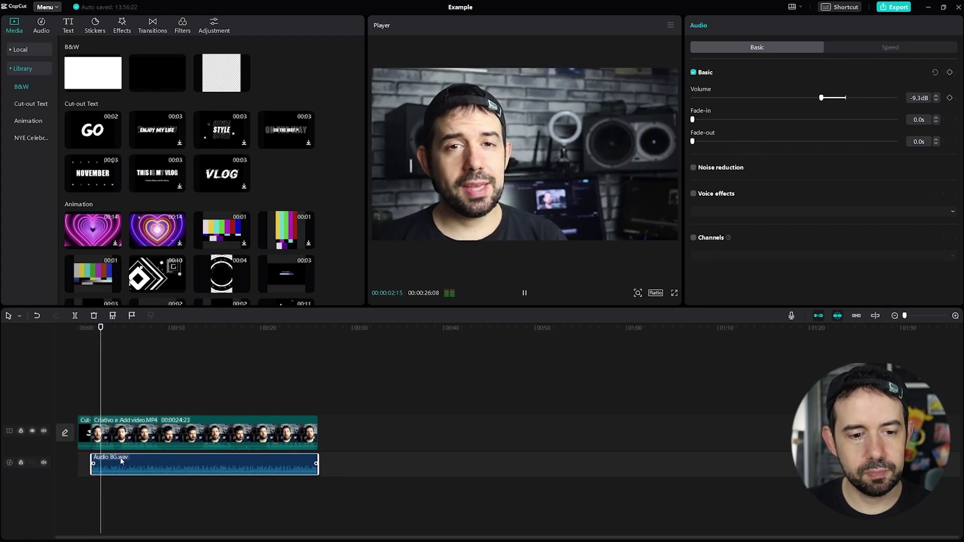
{"action": "key", "text": "space"}
{"action": "scroll", "coordinate": [331, 154], "scroll_direction": "down", "scroll_amount": 6}
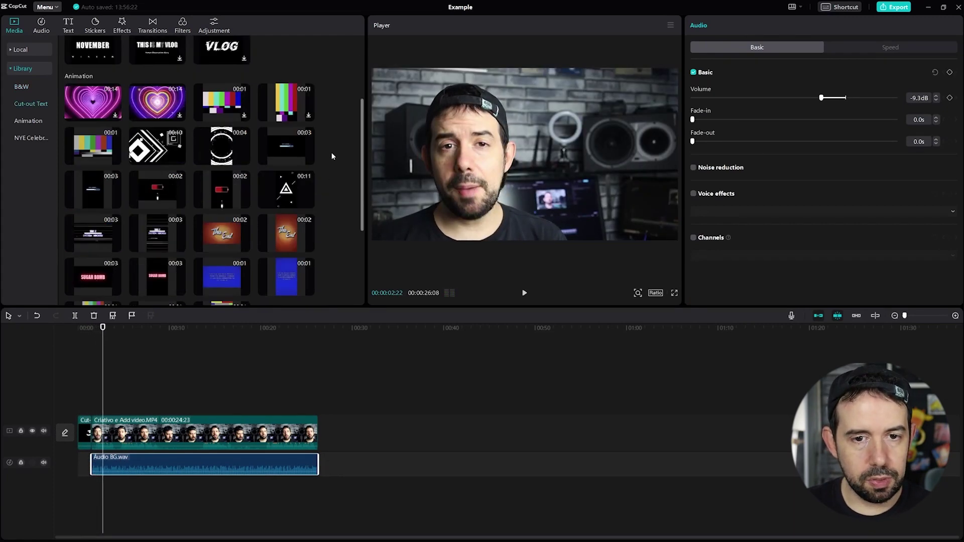
{"action": "scroll", "coordinate": [332, 154], "scroll_direction": "up", "scroll_amount": 5}
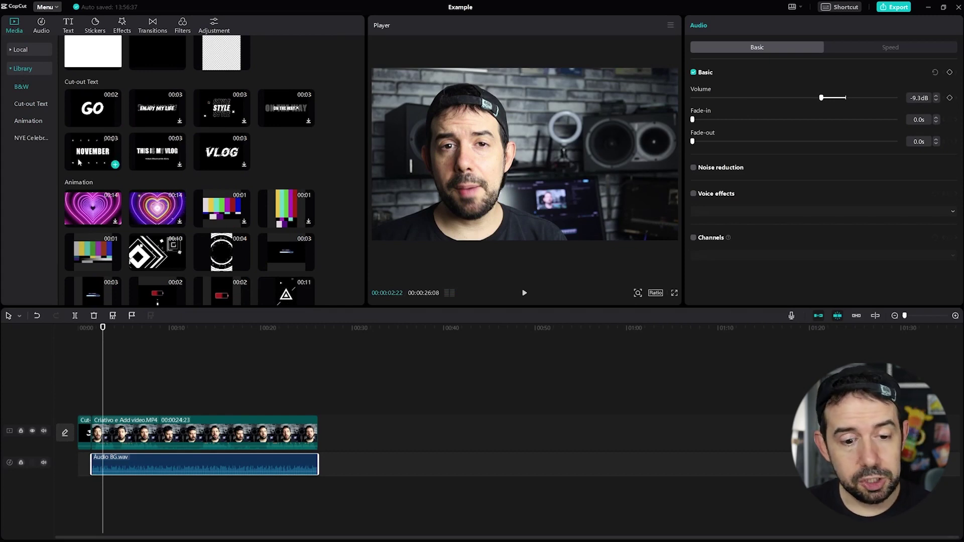
Select the main Criativo clip to show its scale, position, blend and opacity settings
{"action": "left_click", "coordinate": [188, 431]}
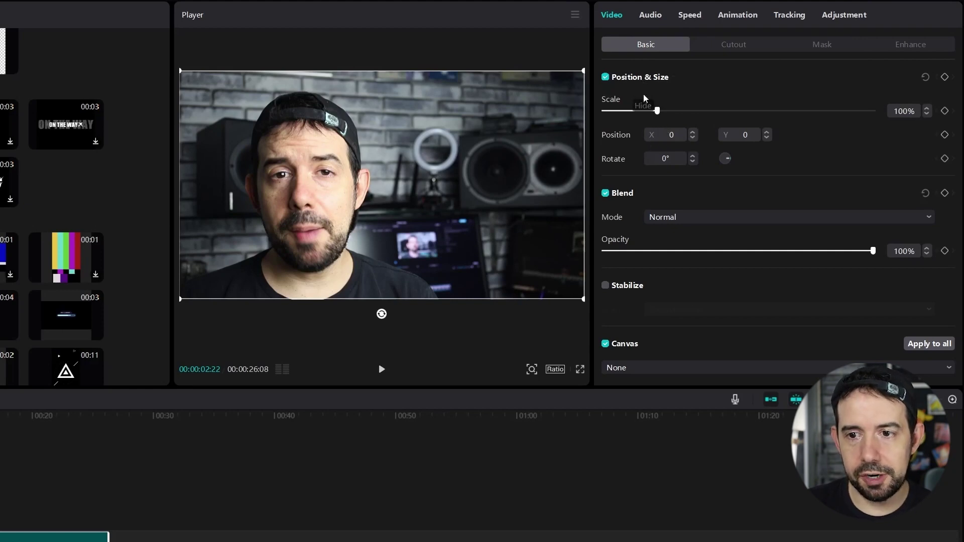
Scale the main video to 108% and move it to position X -16, Y -24
{"action": "mouse_move", "coordinate": [657, 113]}
{"action": "left_mouse_down"}
{"action": "mouse_move", "coordinate": [629, 113]}
{"action": "mouse_move", "coordinate": [665, 118]}
{"action": "mouse_move", "coordinate": [647, 115]}
{"action": "left_mouse_up"}
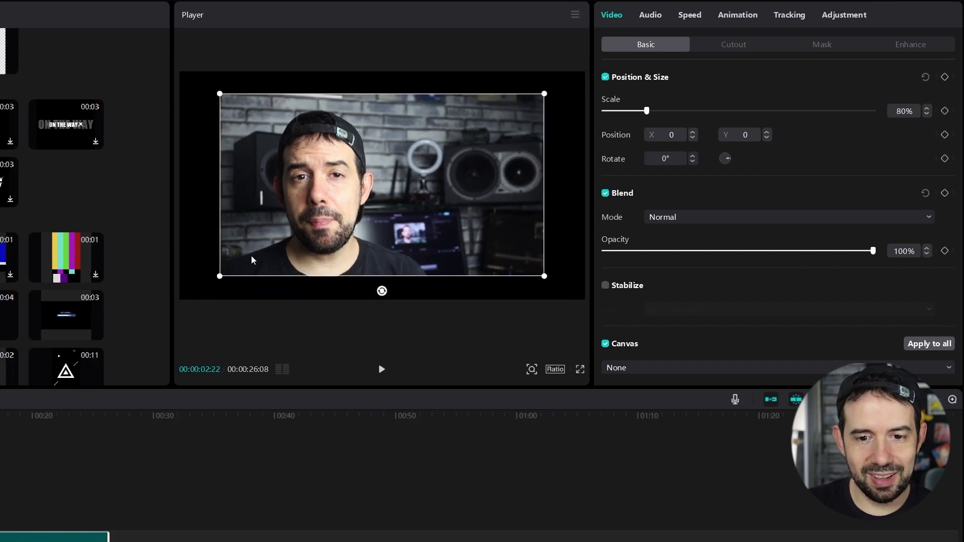
{"action": "left_click_drag", "start_coordinate": [220, 276], "coordinate": [174, 306]}
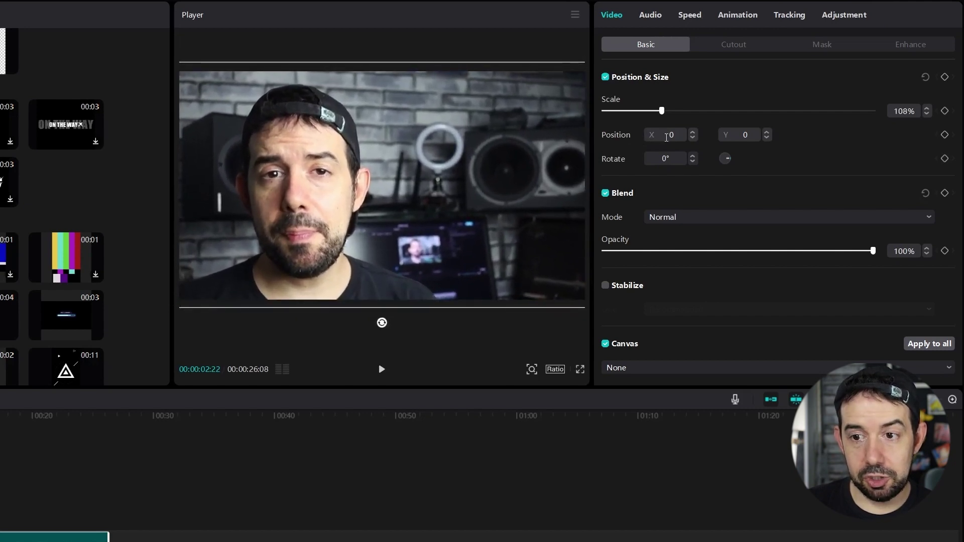
{"action": "left_click_drag", "start_coordinate": [381, 202], "coordinate": [548, 174]}
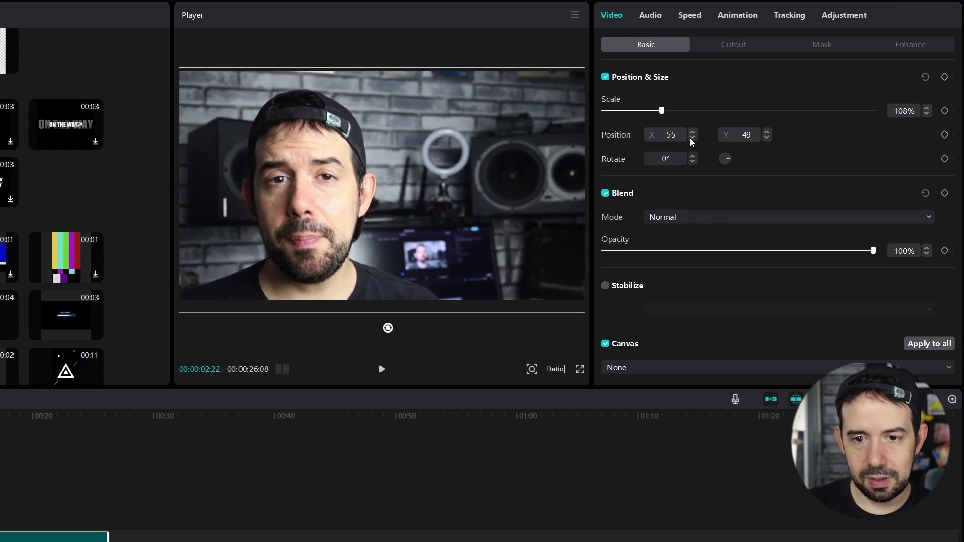
{"action": "scroll", "coordinate": [690, 138], "scroll_direction": "down", "scroll_amount": 20}
{"action": "scroll", "coordinate": [690, 138], "scroll_direction": "down", "scroll_amount": 20}
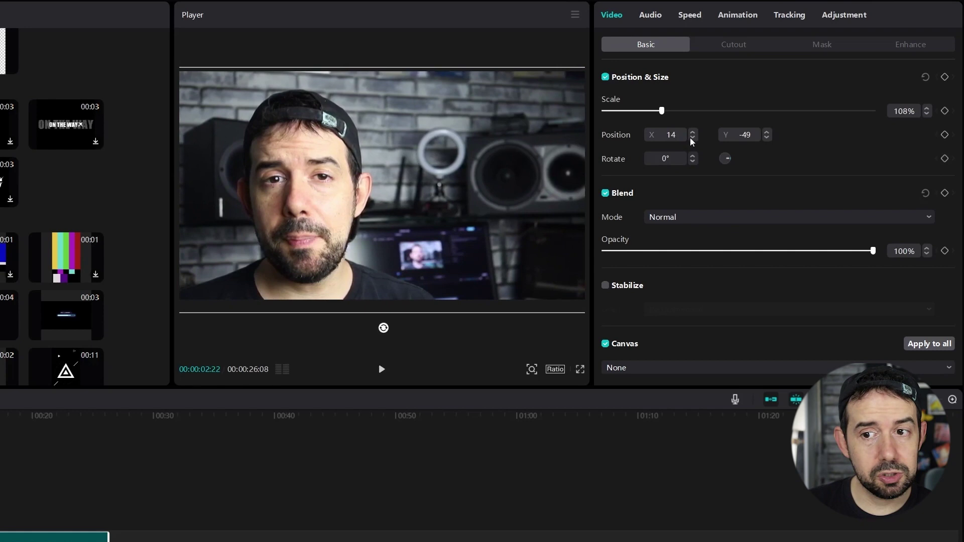
{"action": "scroll", "coordinate": [690, 138], "scroll_direction": "down", "scroll_amount": 10}
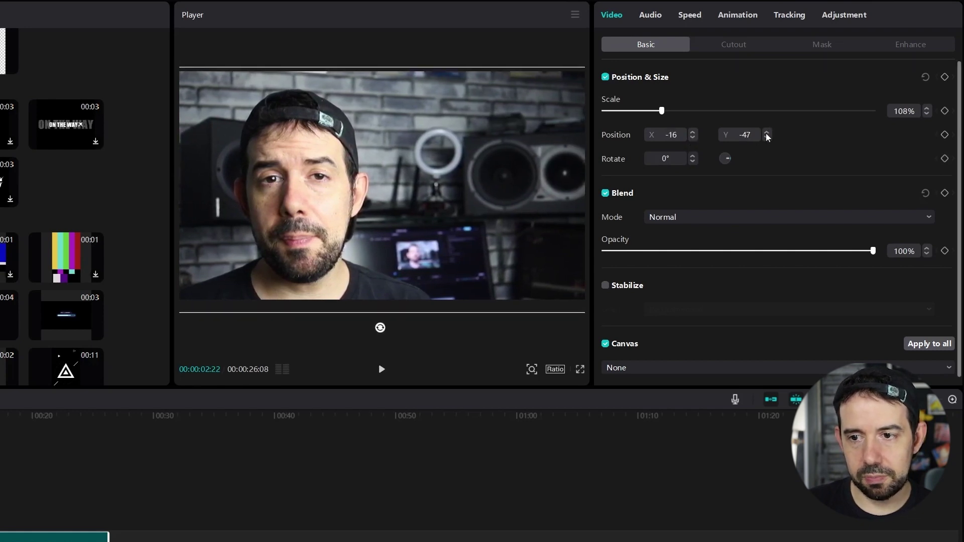
{"action": "scroll", "coordinate": [766, 135], "scroll_direction": "up", "scroll_amount": 18}
{"action": "scroll", "coordinate": [766, 134], "scroll_direction": "up", "scroll_amount": 6}
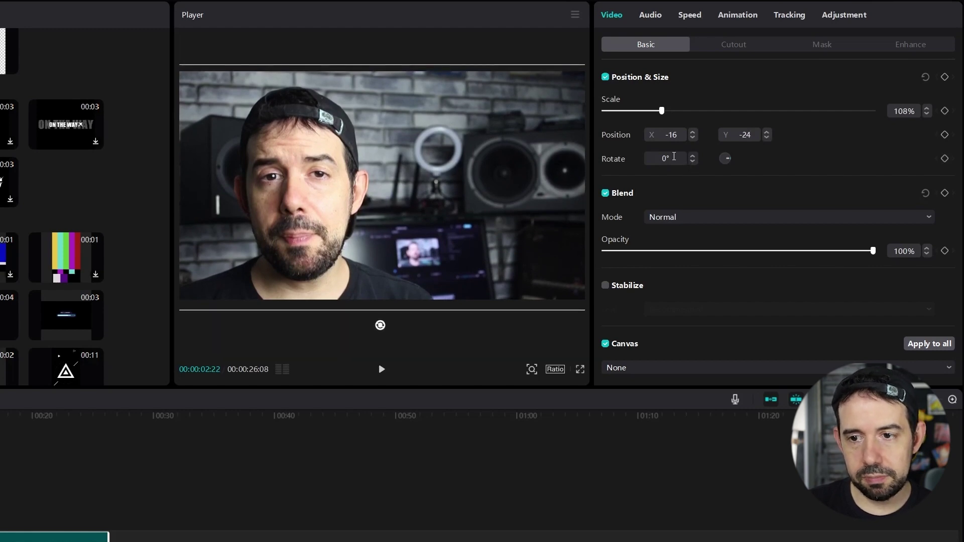
Try a 50° rotation, then rotate the video back upright to 0°
{"action": "left_click", "coordinate": [648, 156]}
{"action": "type", "text": "50"}
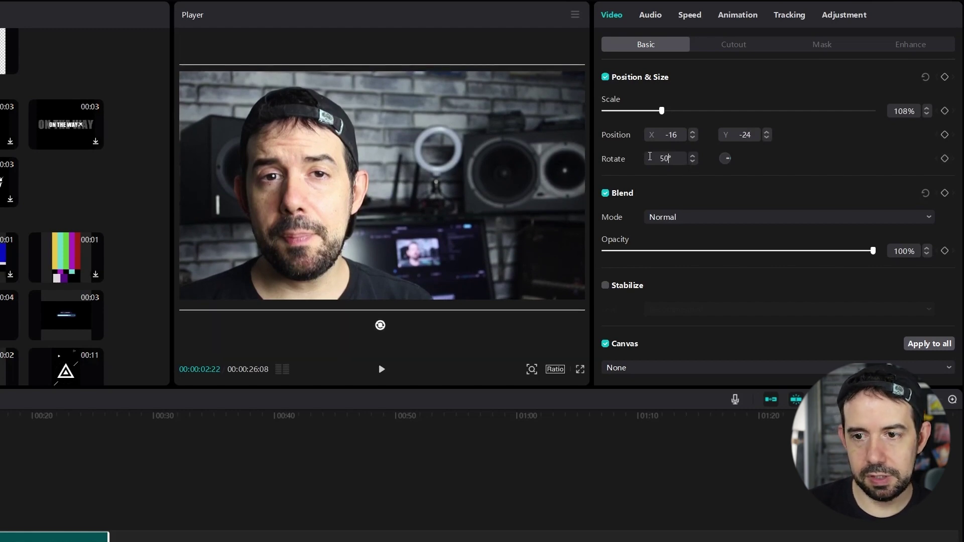
{"action": "key", "text": "Return"}
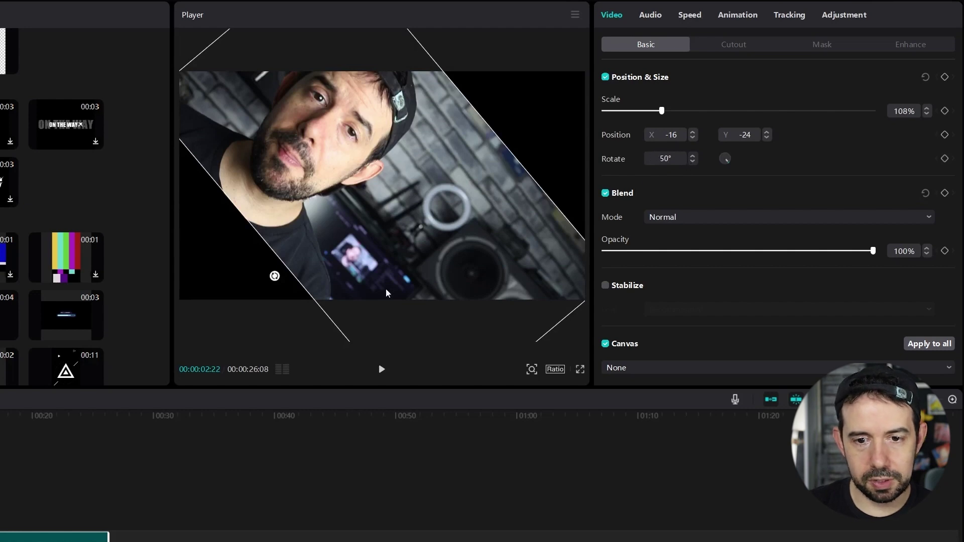
{"action": "left_click_drag", "start_coordinate": [275, 279], "coordinate": [375, 341]}
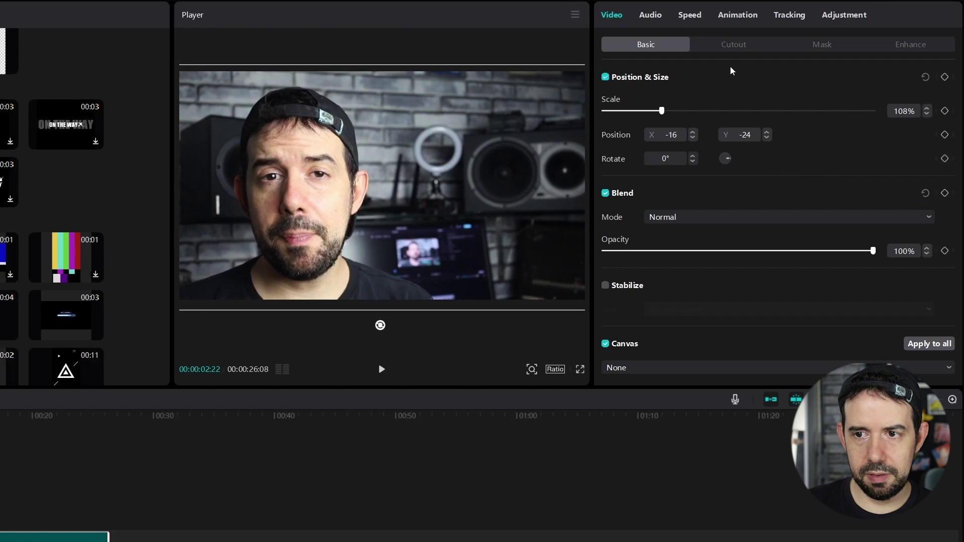
Open the Cutout options and play from about 20 seconds to preview the background removal
{"action": "left_click", "coordinate": [739, 46]}
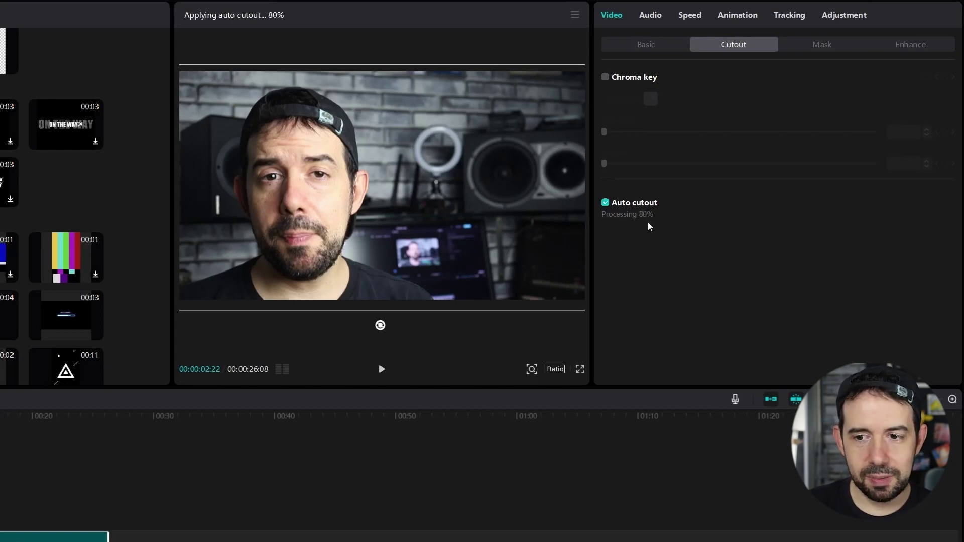
{"action": "left_click", "coordinate": [40, 426]}
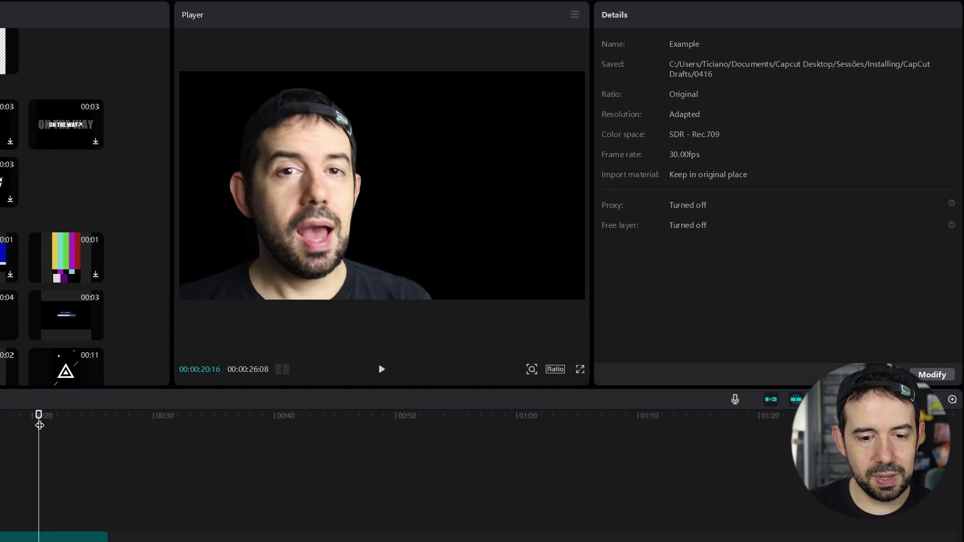
{"action": "key", "text": "space"}
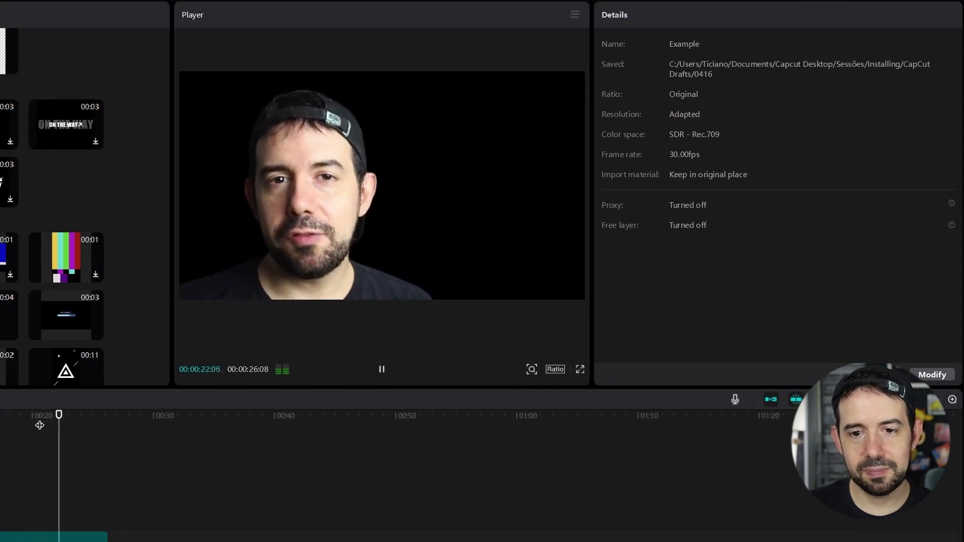
{"action": "key", "text": "space"}
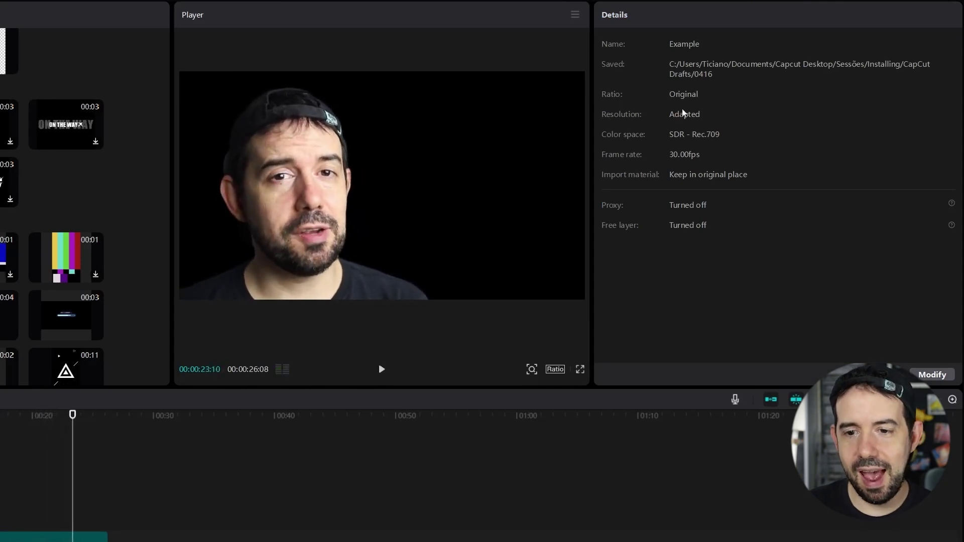
Uncheck Auto cutout on the clip to restore the brick-wall background
{"action": "left_click", "coordinate": [553, 291]}
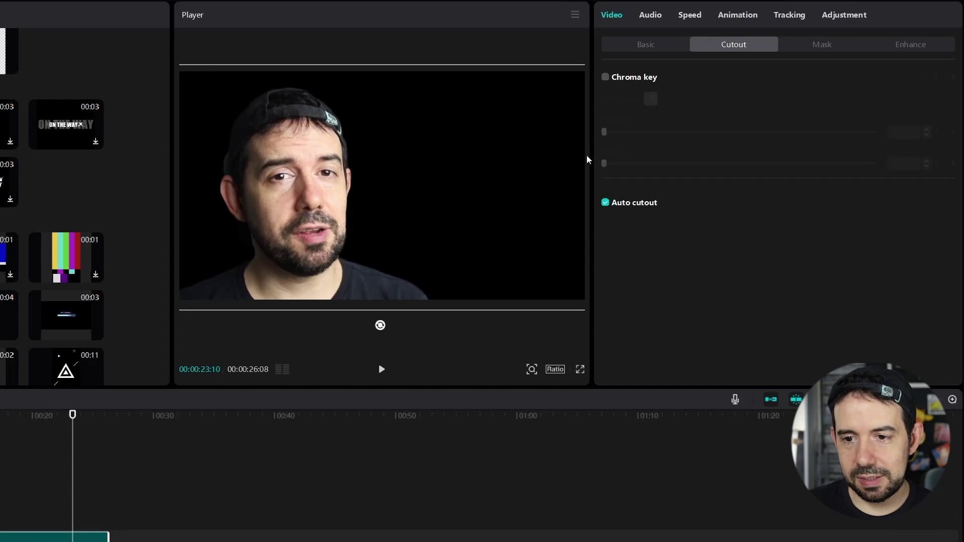
{"action": "left_click", "coordinate": [606, 203]}
{"action": "left_click", "coordinate": [606, 203]}
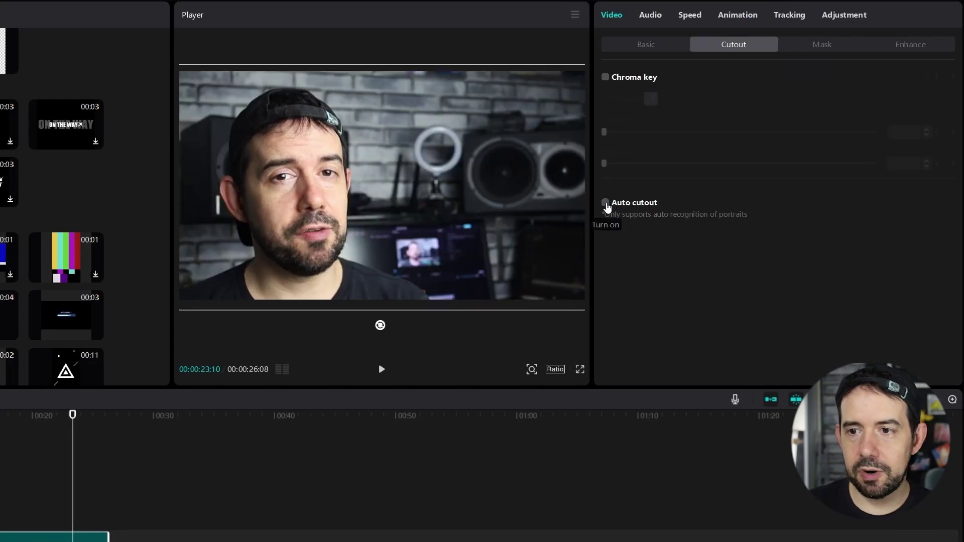
Turn on Face enhancement for the clip and set Smooth to 30
{"action": "left_click", "coordinate": [897, 46]}
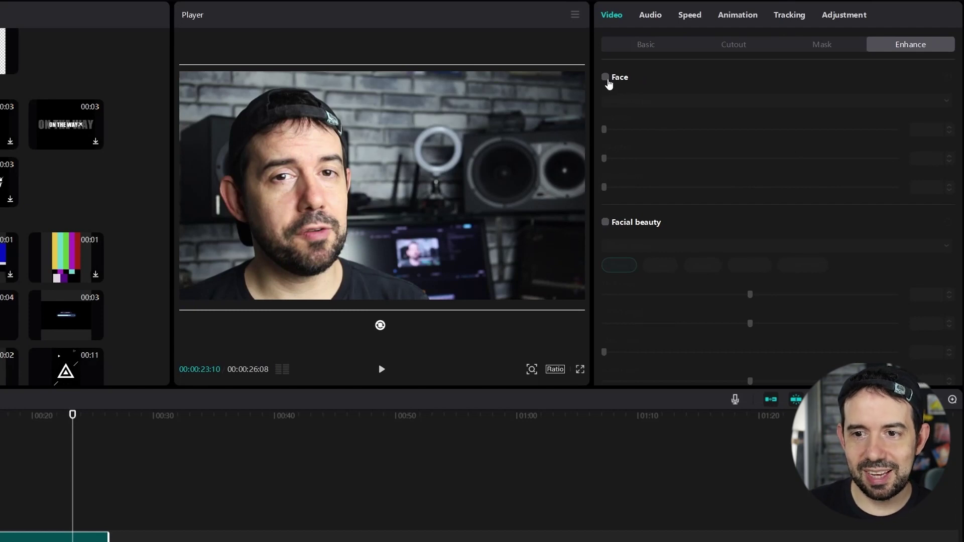
{"action": "left_click", "coordinate": [607, 80]}
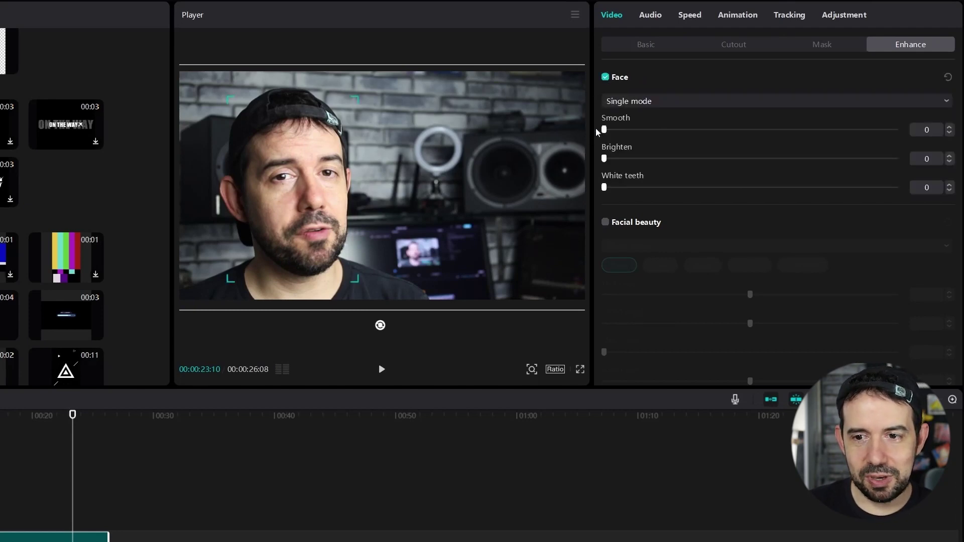
{"action": "left_click_drag", "start_coordinate": [605, 130], "coordinate": [895, 129]}
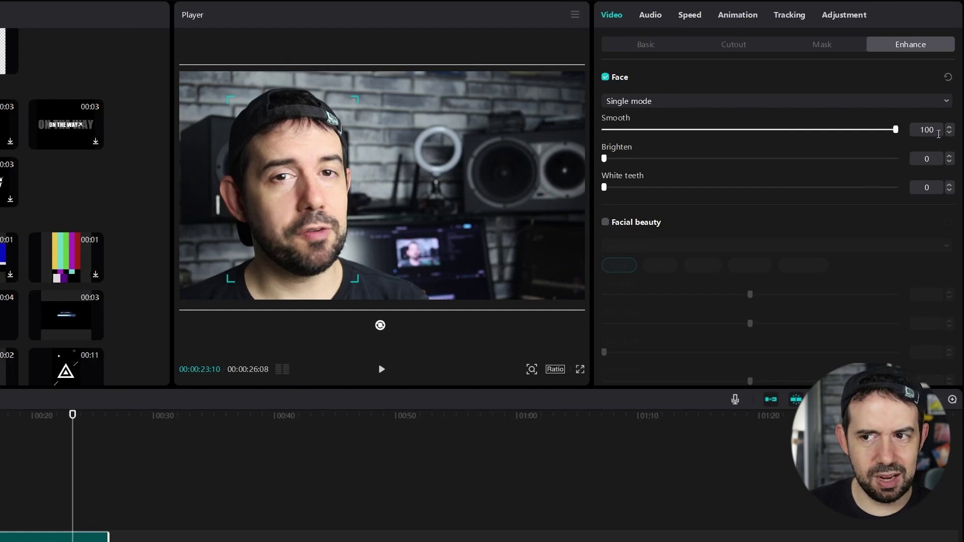
{"action": "left_click", "coordinate": [938, 134]}
{"action": "type", "text": "30"}
{"action": "key", "text": "Return"}
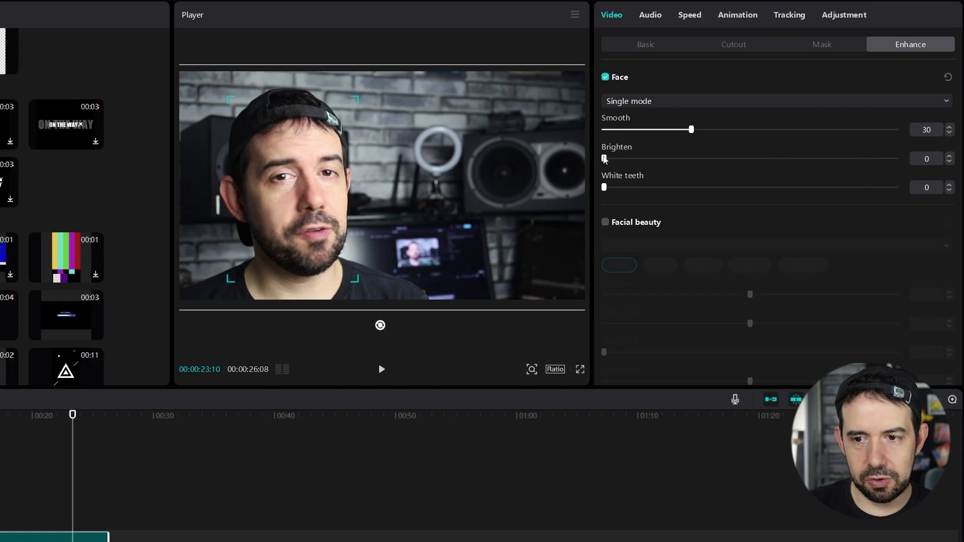
Try the Brighten and White teeth sliders, preview, and leave White teeth back at 0
{"action": "mouse_move", "coordinate": [604, 158]}
{"action": "left_mouse_down"}
{"action": "mouse_move", "coordinate": [871, 159]}
{"action": "mouse_move", "coordinate": [604, 159]}
{"action": "left_mouse_up"}
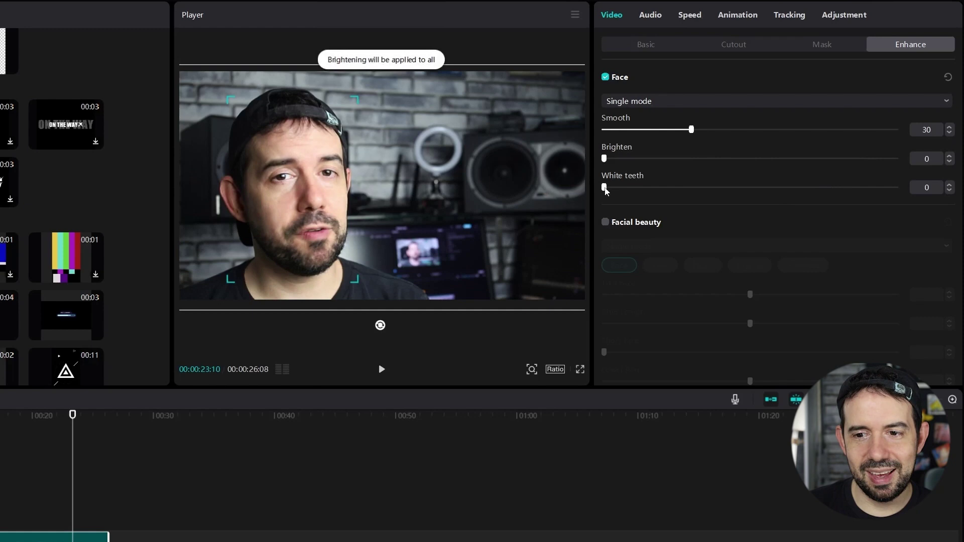
{"action": "left_click_drag", "start_coordinate": [605, 190], "coordinate": [887, 203]}
{"action": "key", "text": "space"}
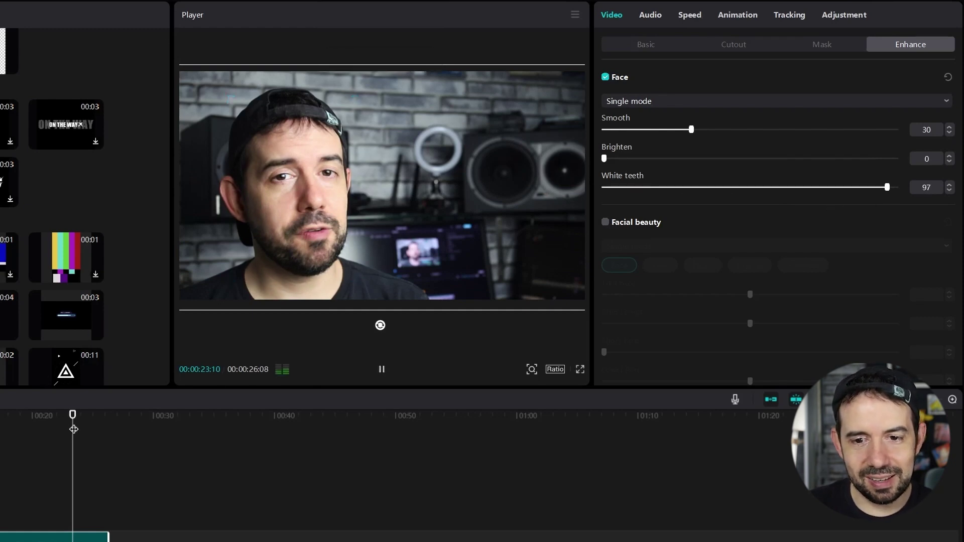
{"action": "key", "text": "space"}
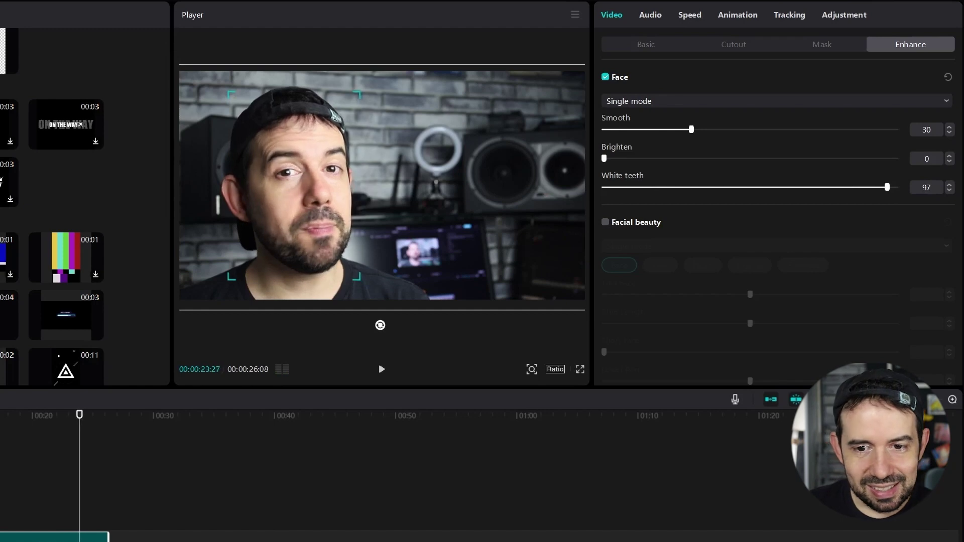
{"action": "key", "text": "Left"}
{"action": "key", "text": "Left"}
{"action": "key", "text": "Left"}
{"action": "key", "text": "Left"}
{"action": "key", "text": "Left"}
{"action": "key", "text": "Left"}
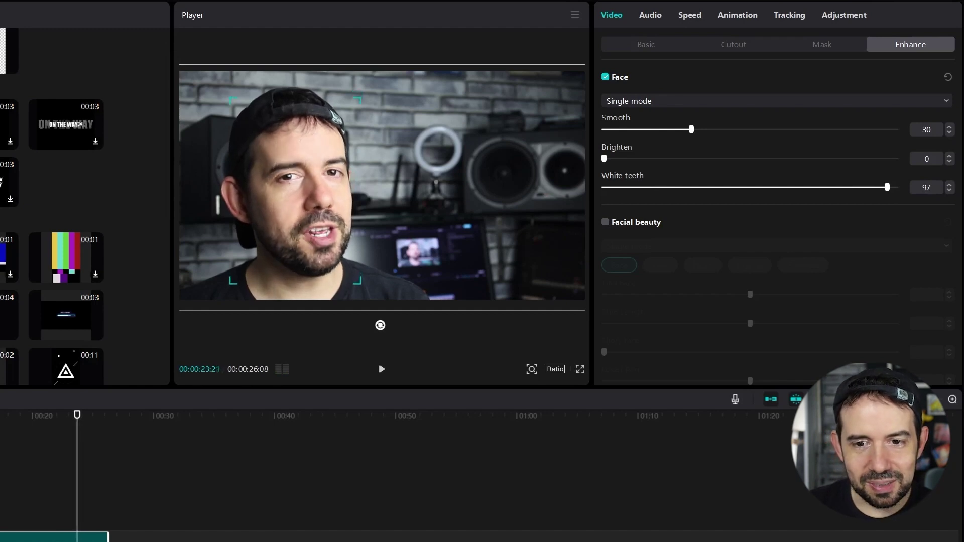
{"action": "key", "text": "Right"}
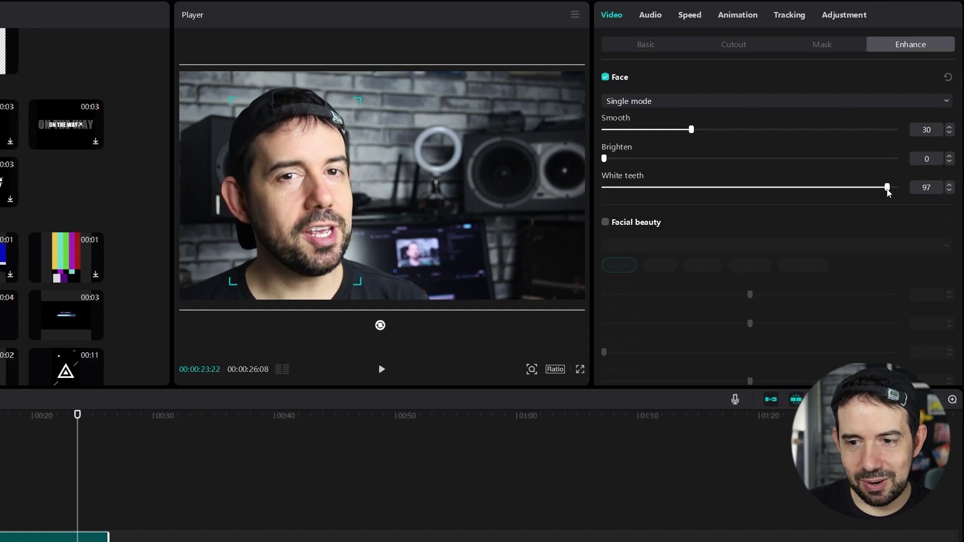
{"action": "left_click_drag", "start_coordinate": [888, 188], "coordinate": [601, 202]}
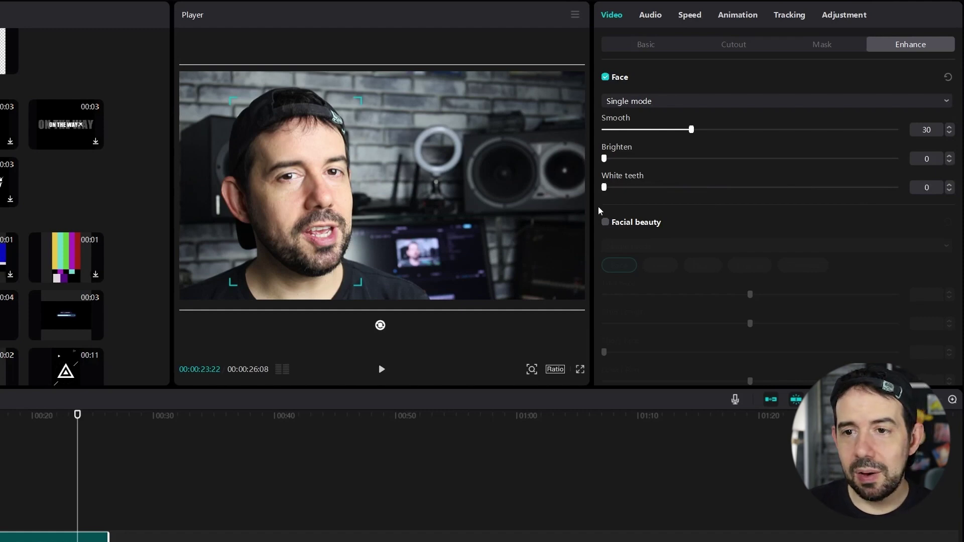
Keyframe Scale at 108% at 00:14 and 120% at 00:17, then preview the zoom-in
{"action": "left_click", "coordinate": [635, 46]}
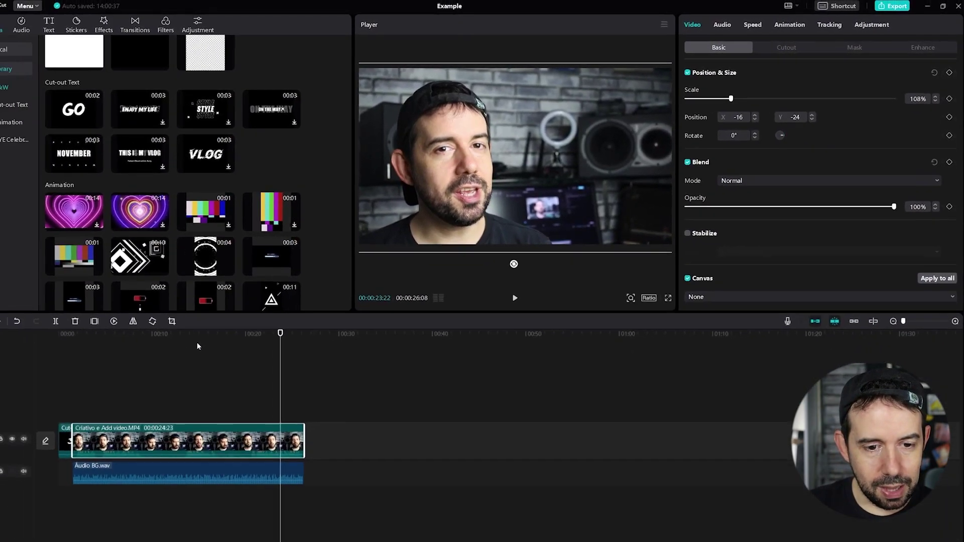
{"action": "left_click", "coordinate": [214, 330]}
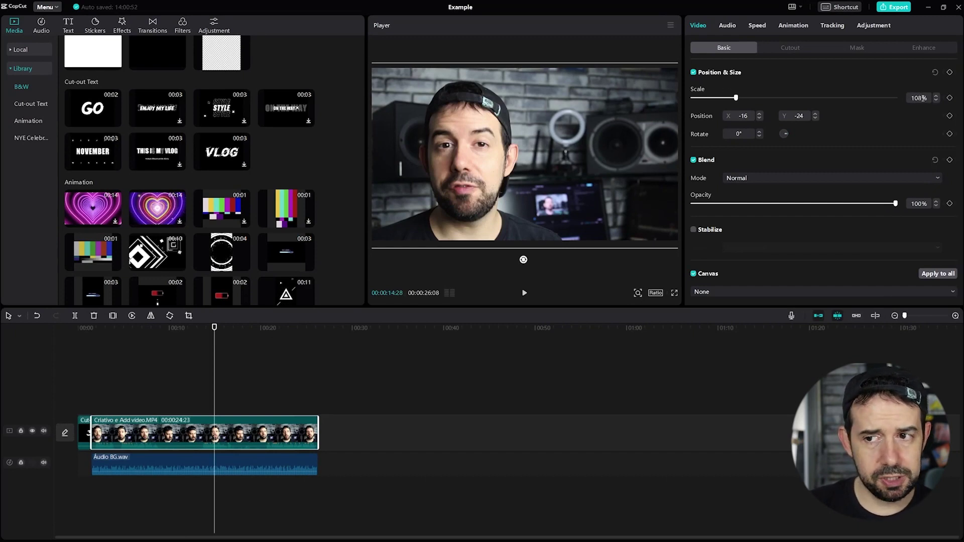
{"action": "left_click", "coordinate": [949, 98]}
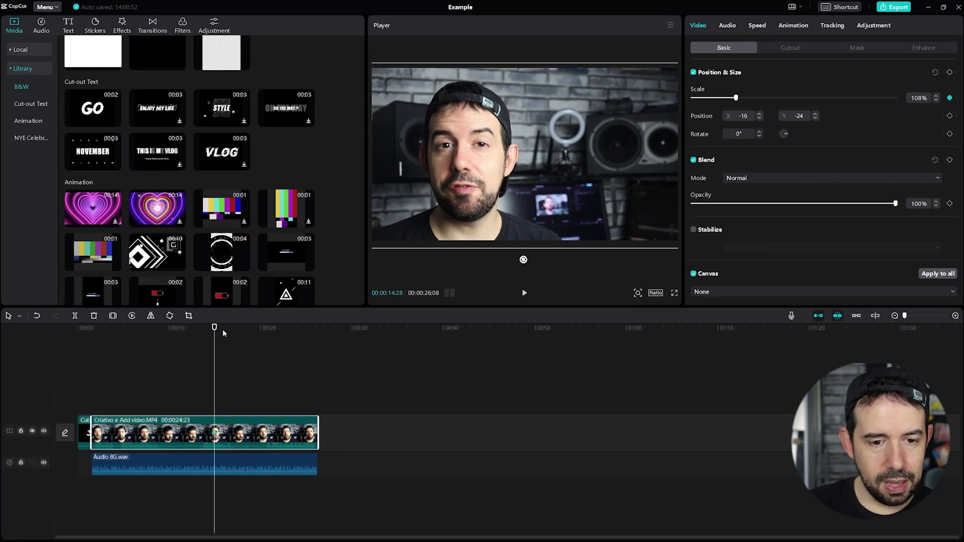
{"action": "left_click", "coordinate": [239, 328]}
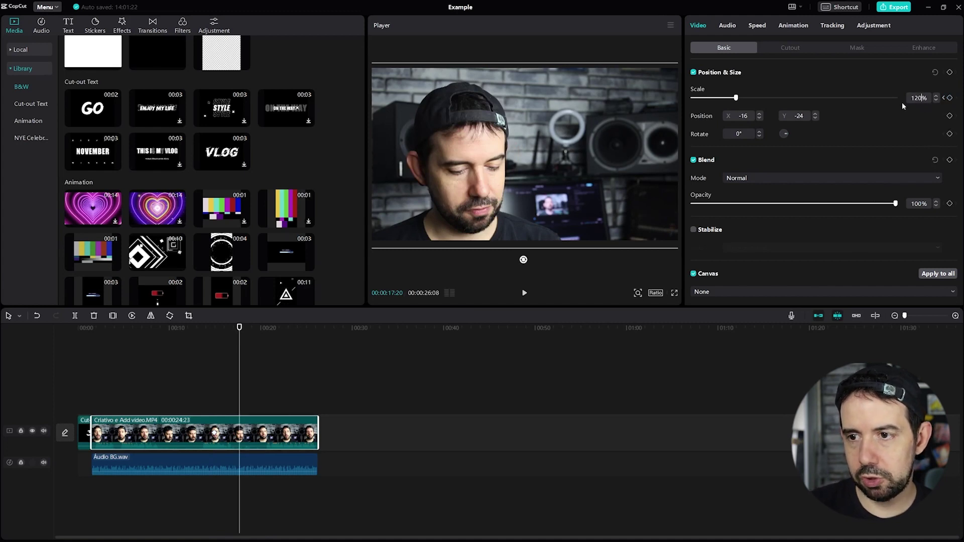
{"action": "left_click", "coordinate": [950, 98]}
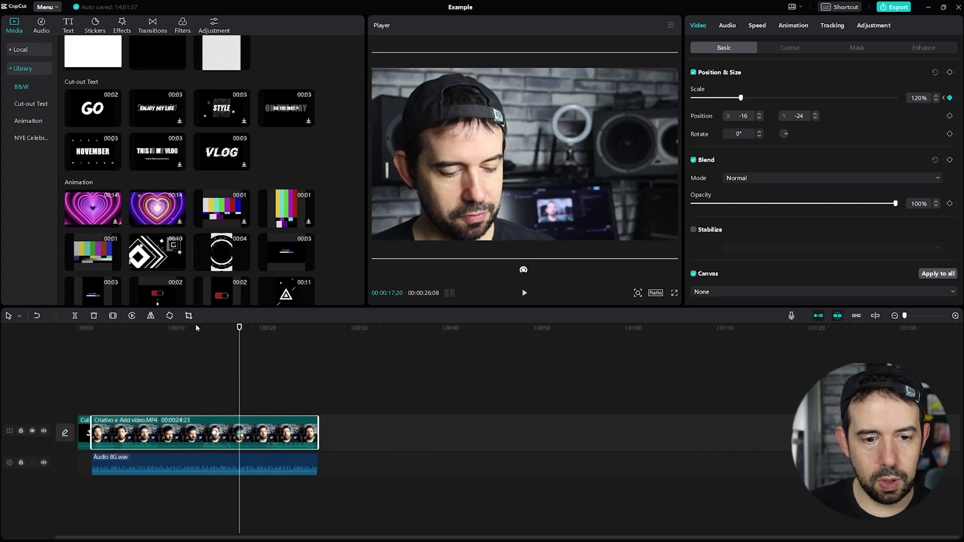
{"action": "left_click", "coordinate": [197, 328]}
{"action": "key", "text": "space"}
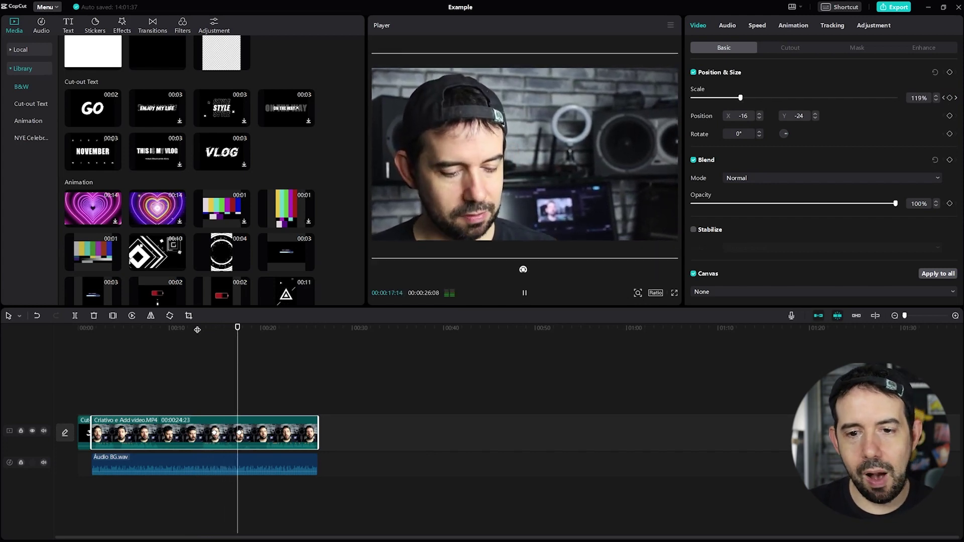
{"action": "key", "text": "space"}
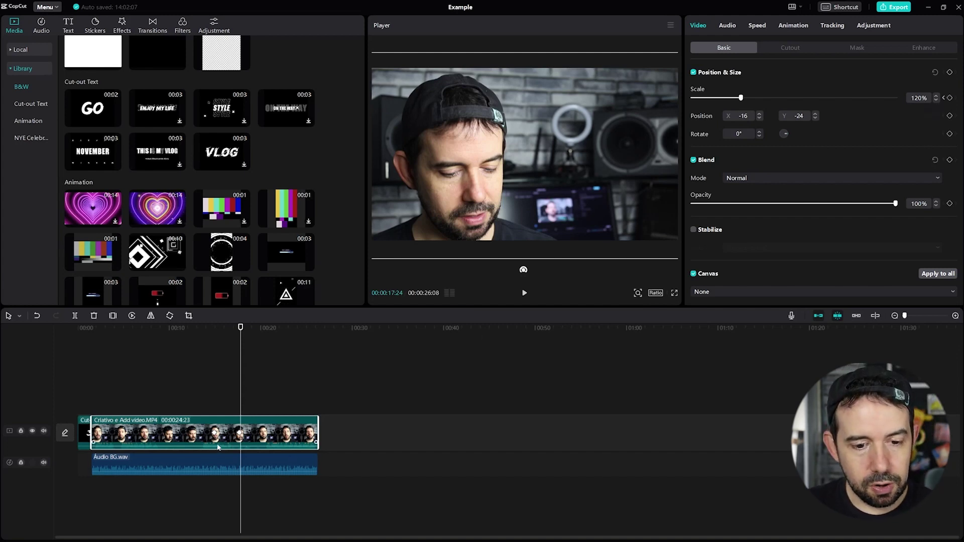
Give the Audio BG.wav music a 7.7-second fade-in
{"action": "left_click", "coordinate": [219, 463]}
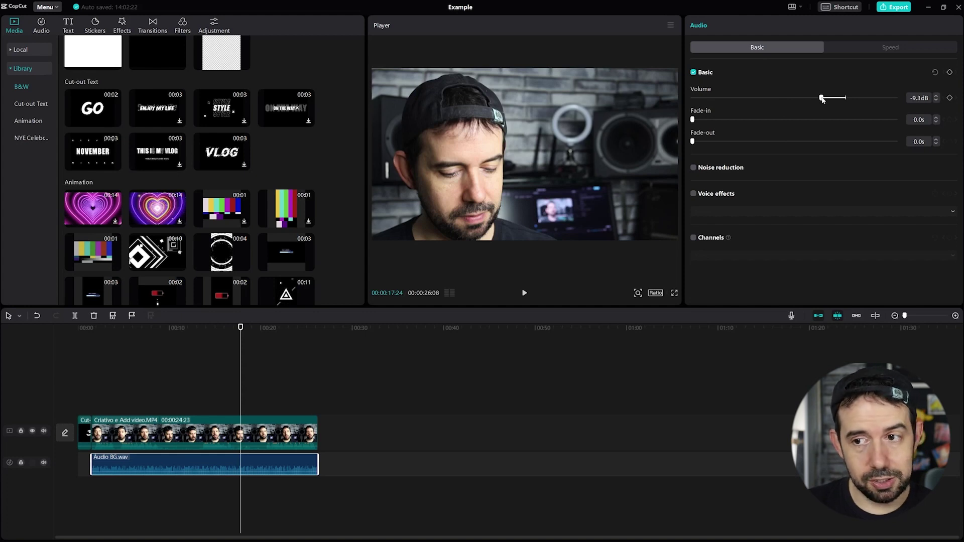
{"action": "left_click_drag", "start_coordinate": [694, 121], "coordinate": [649, 119]}
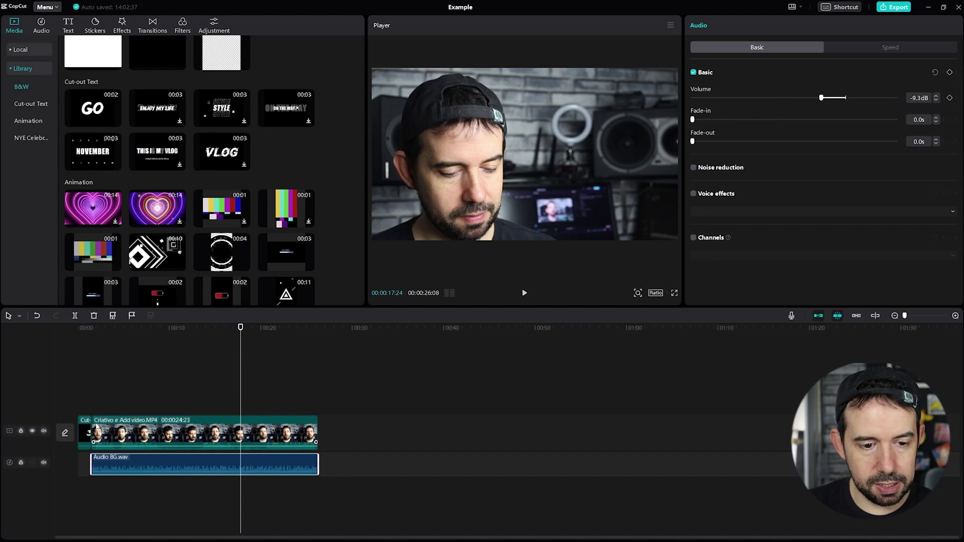
{"action": "left_click_drag", "start_coordinate": [694, 119], "coordinate": [849, 126]}
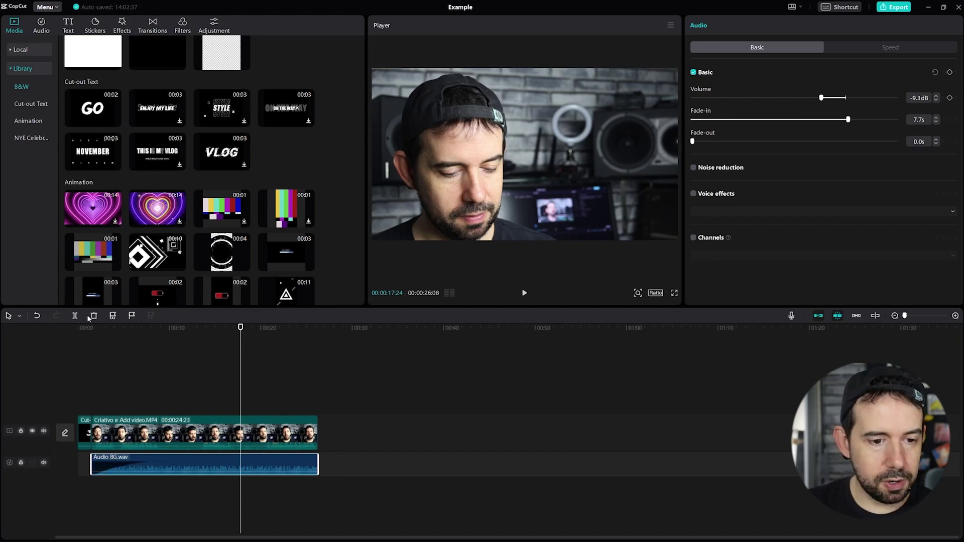
Play from the start to hear the fade-in, then set an 8.7-second fade-out
{"action": "left_click", "coordinate": [80, 334]}
{"action": "left_click", "coordinate": [82, 330]}
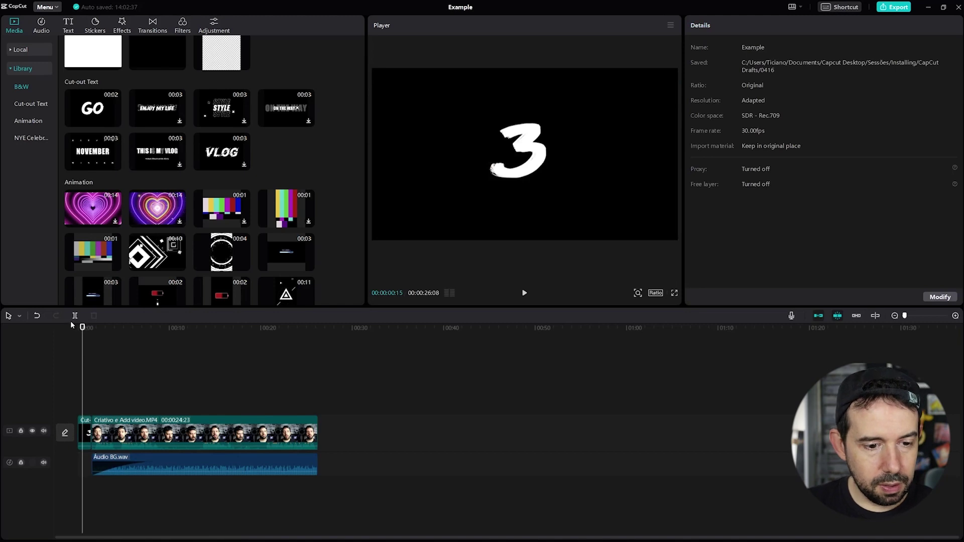
{"action": "key", "text": "space"}
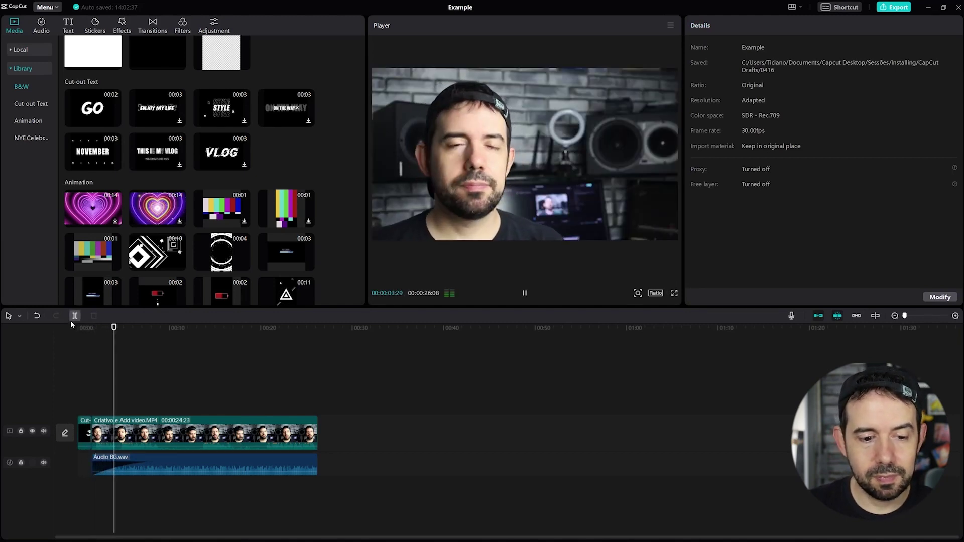
{"action": "key", "text": "space"}
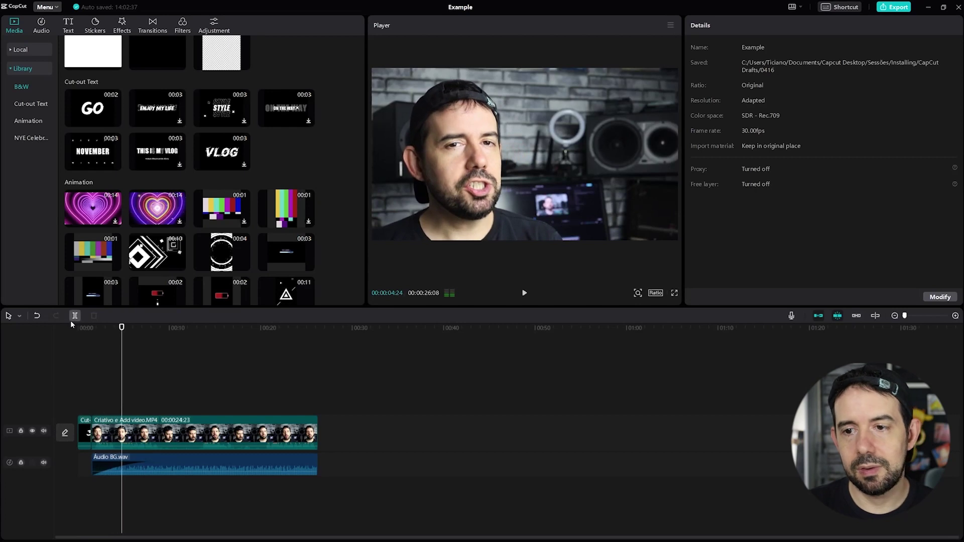
{"action": "left_click", "coordinate": [199, 469]}
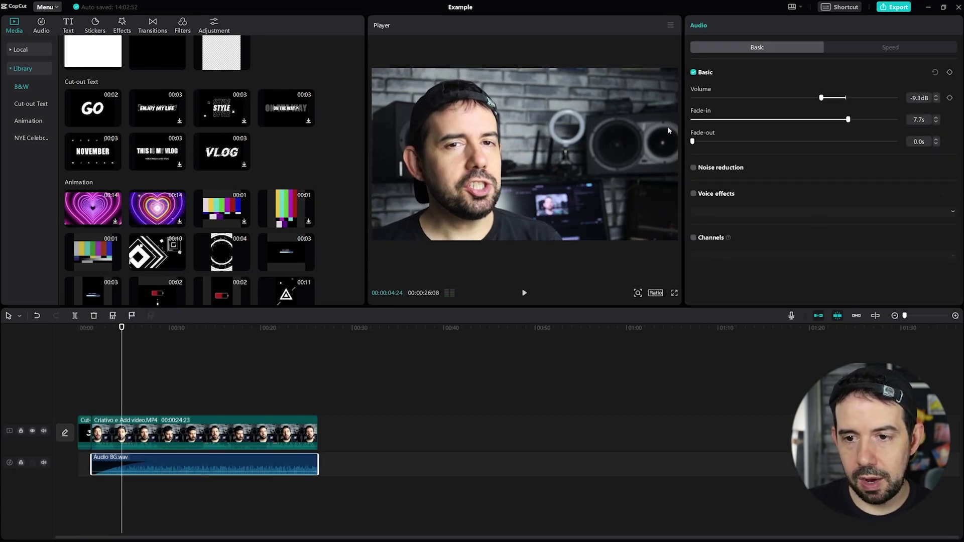
{"action": "left_click_drag", "start_coordinate": [694, 142], "coordinate": [839, 148]}
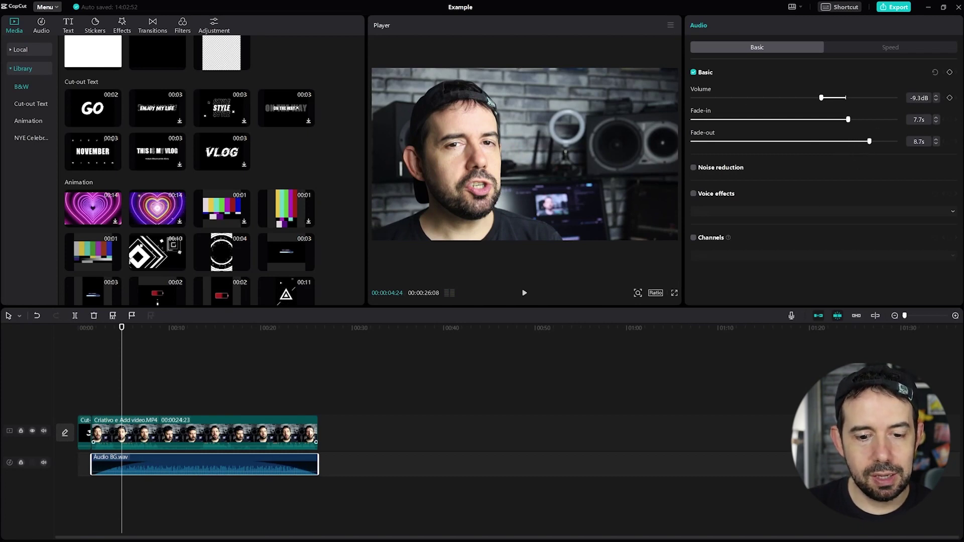
Clear the music's fades on the timeline, then drag in a 4.6 s fade-out and 3.9 s fade-in
{"action": "mouse_move", "coordinate": [249, 463]}
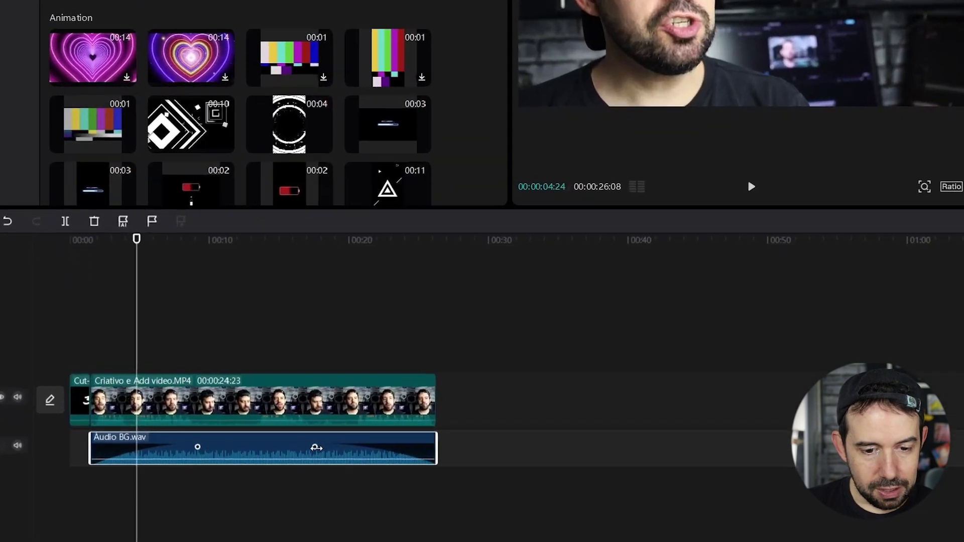
{"action": "left_click_drag", "start_coordinate": [316, 448], "coordinate": [462, 465]}
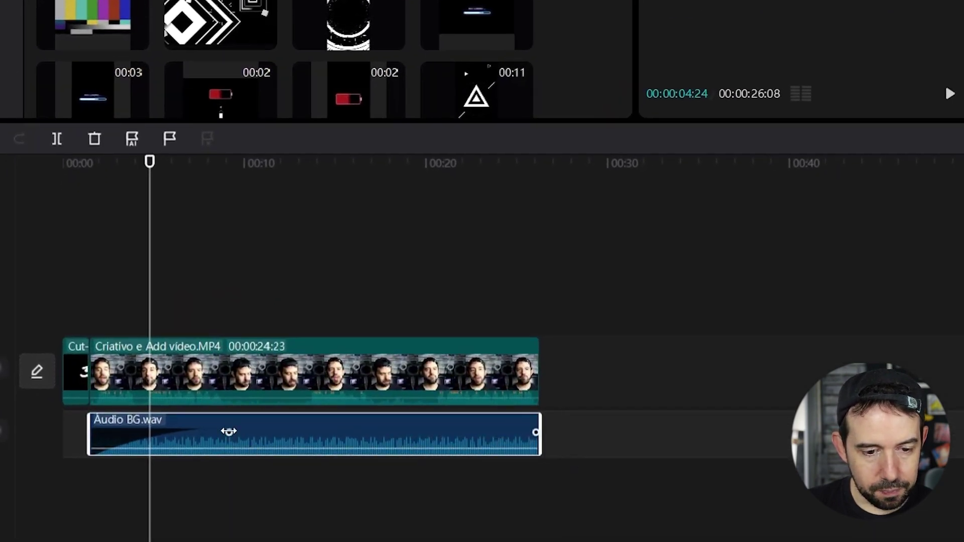
{"action": "left_click_drag", "start_coordinate": [229, 431], "coordinate": [94, 432]}
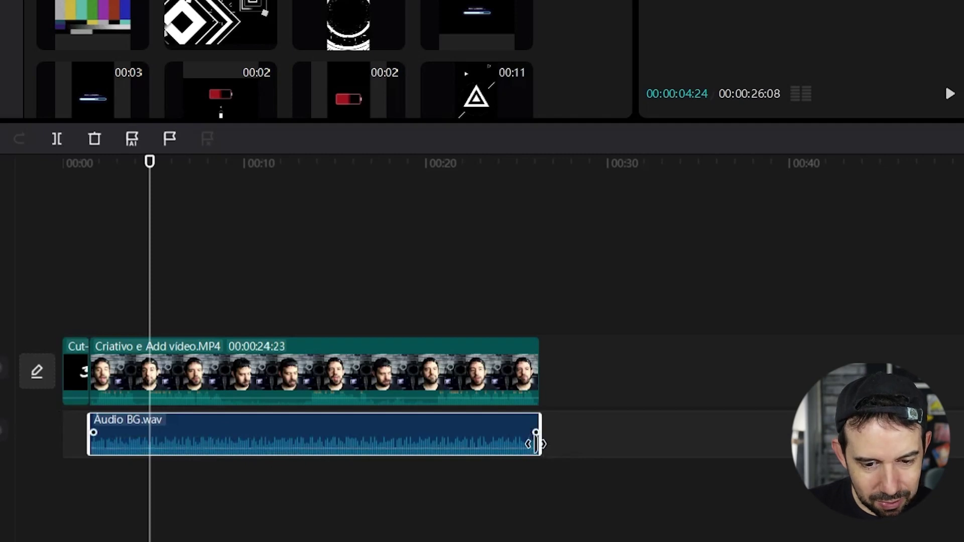
{"action": "left_click_drag", "start_coordinate": [535, 432], "coordinate": [456, 432]}
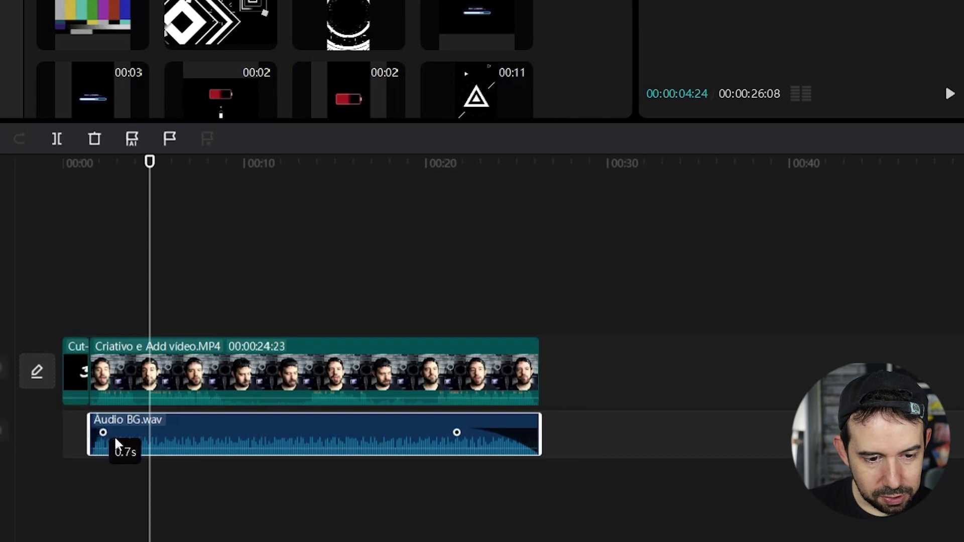
{"action": "left_click_drag", "start_coordinate": [115, 439], "coordinate": [164, 439]}
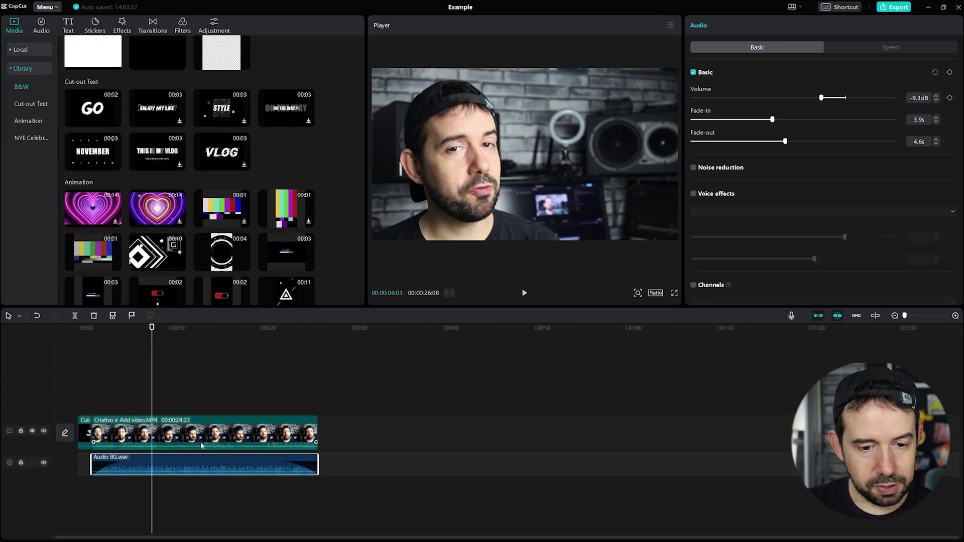
Enable voice effects on the video clip and apply the Elf effect
{"action": "left_click", "coordinate": [269, 434]}
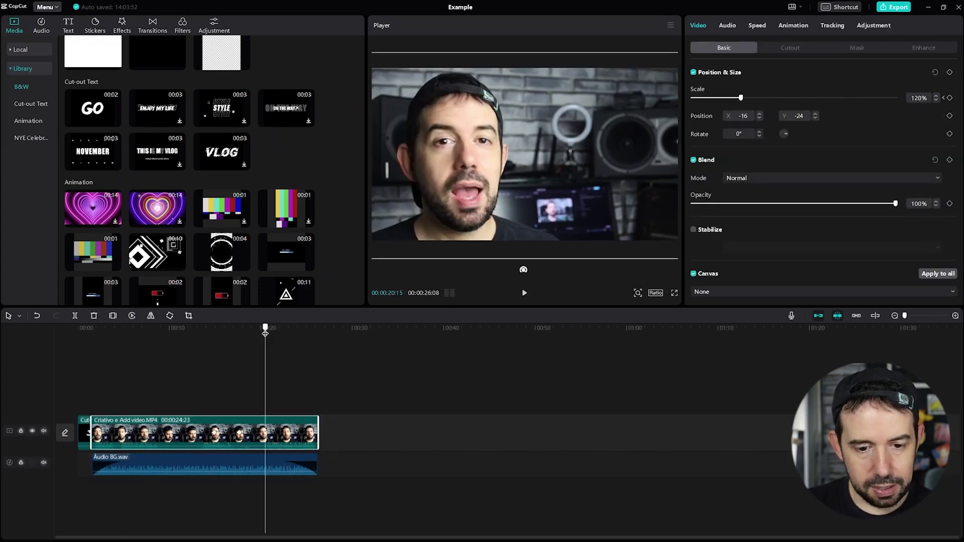
{"action": "left_click", "coordinate": [727, 26]}
{"action": "left_click", "coordinate": [694, 170]}
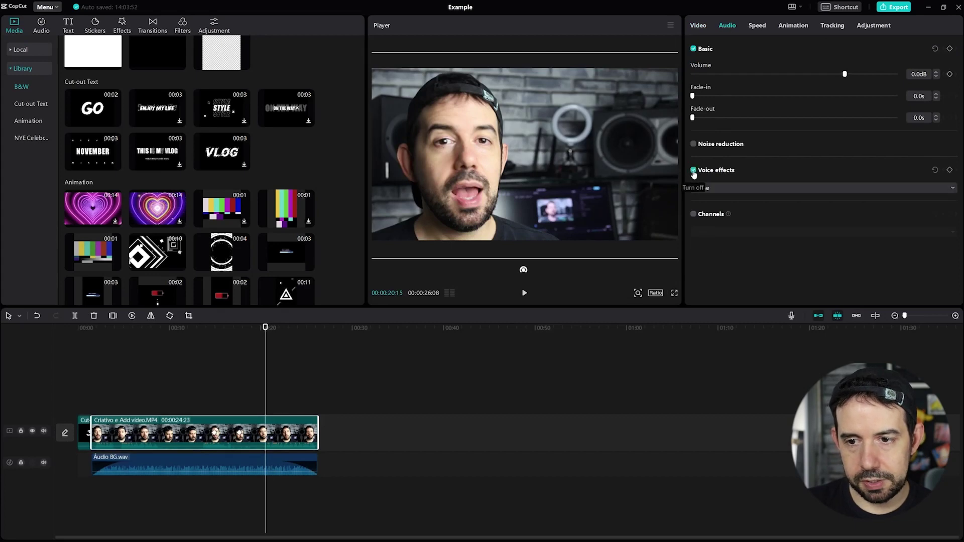
{"action": "left_click", "coordinate": [719, 191]}
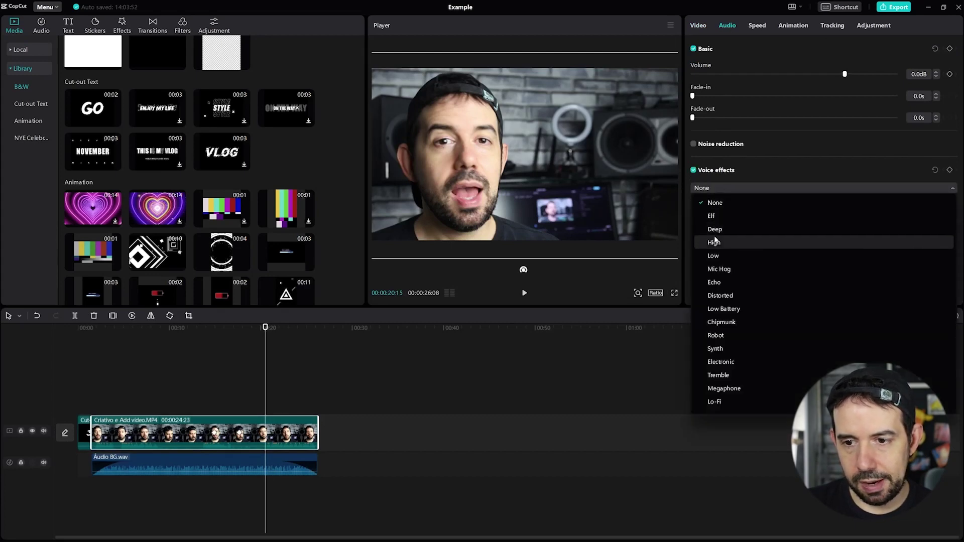
{"action": "left_click", "coordinate": [720, 215]}
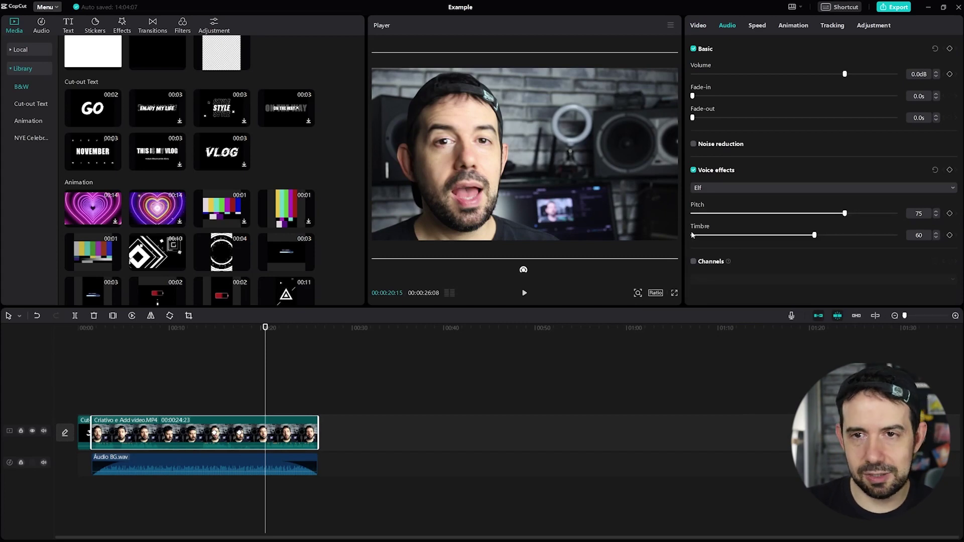
Play the clip from about 14 seconds to hear the Elf voice
{"action": "key", "text": "space"}
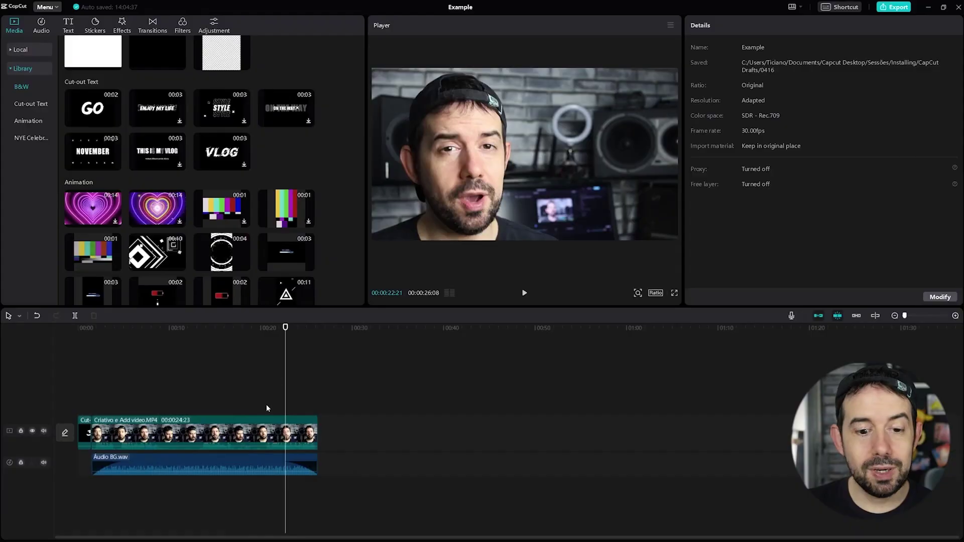
{"action": "left_click", "coordinate": [203, 433]}
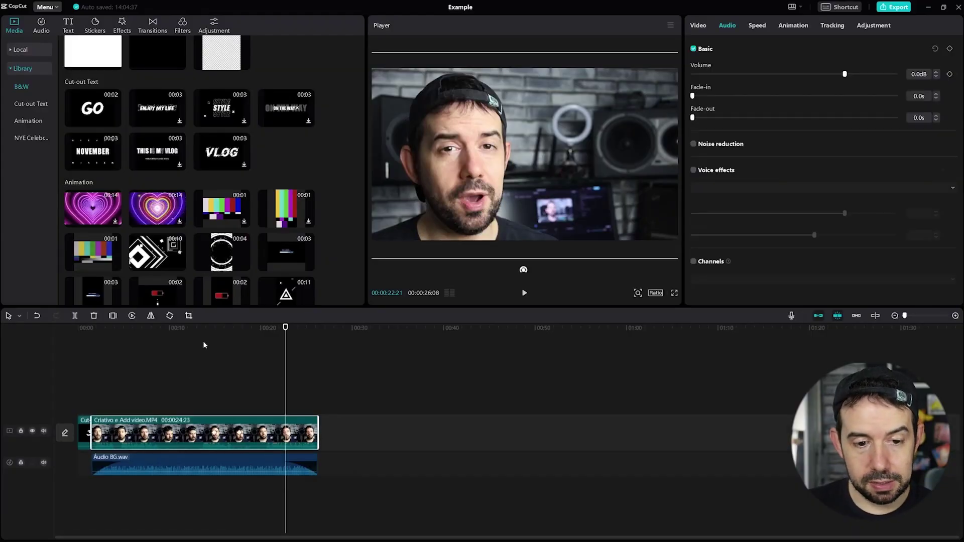
{"action": "left_click", "coordinate": [206, 327]}
{"action": "key", "text": "space"}
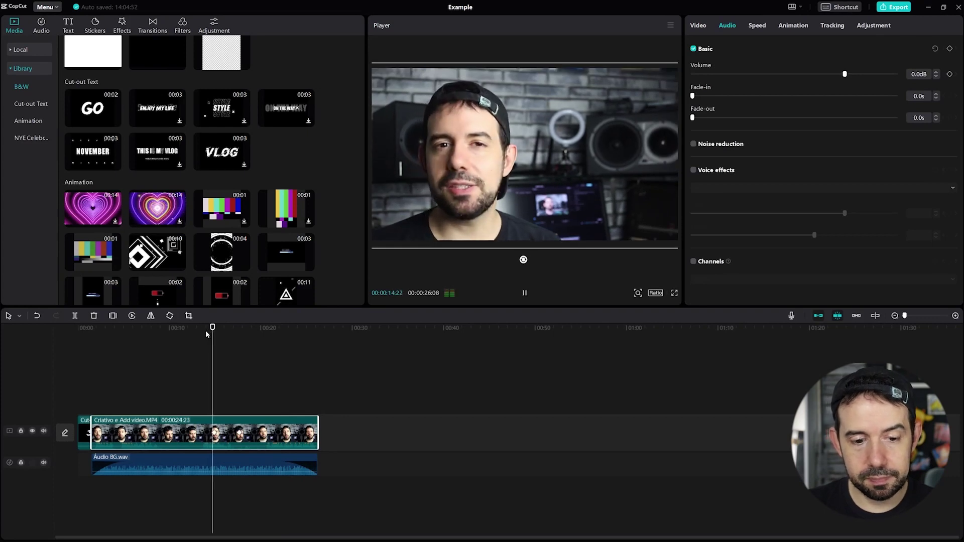
{"action": "key", "text": "space"}
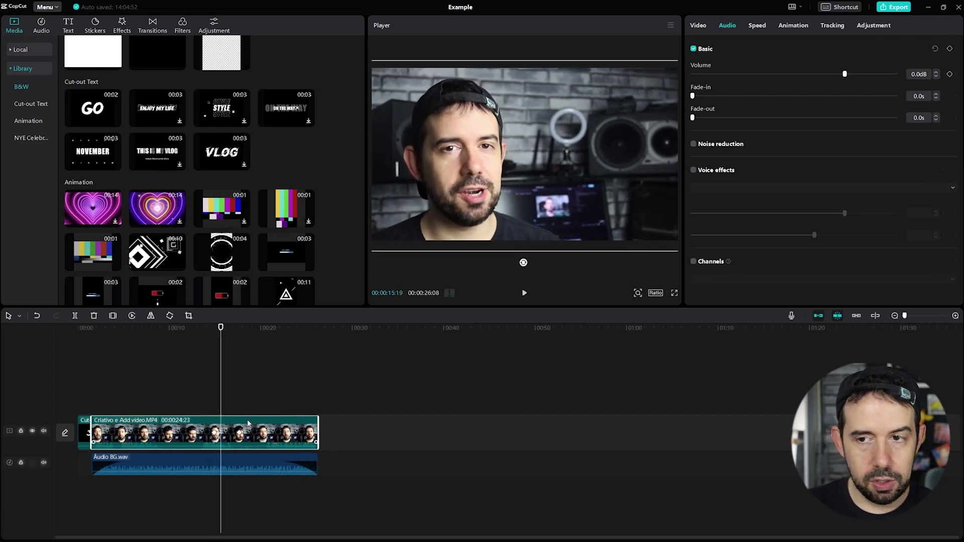
Step through the clip's Scale keyframes and delete both of them
{"action": "left_click", "coordinate": [698, 26]}
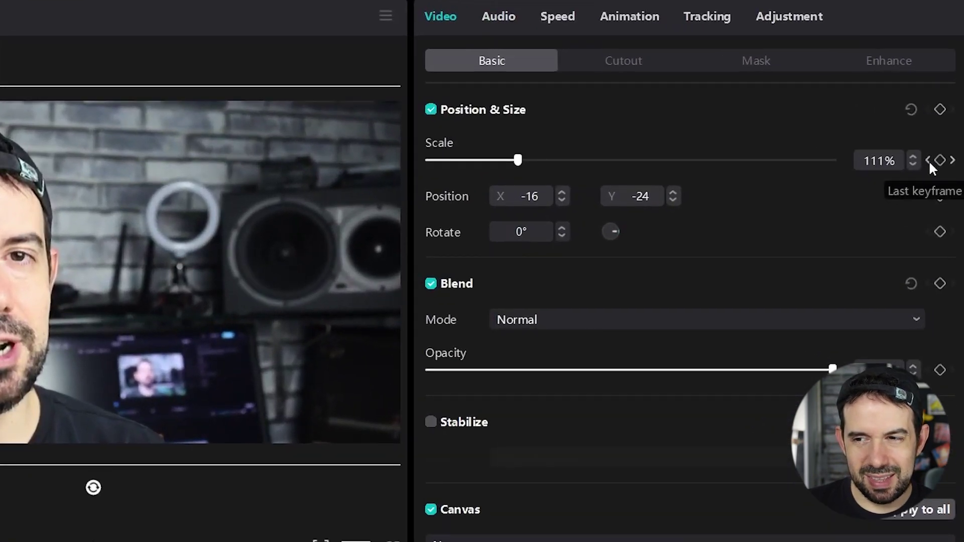
{"action": "left_click", "coordinate": [928, 161]}
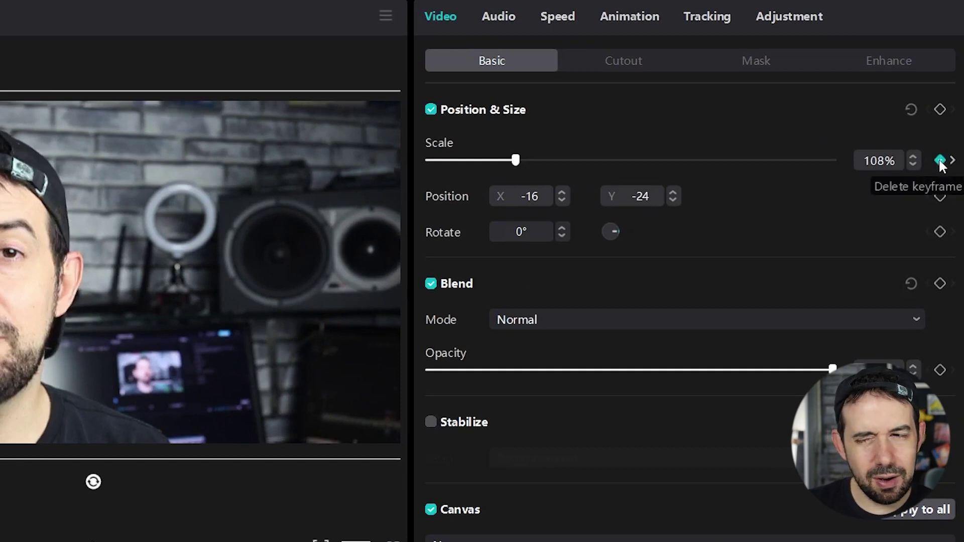
{"action": "left_click", "coordinate": [940, 161]}
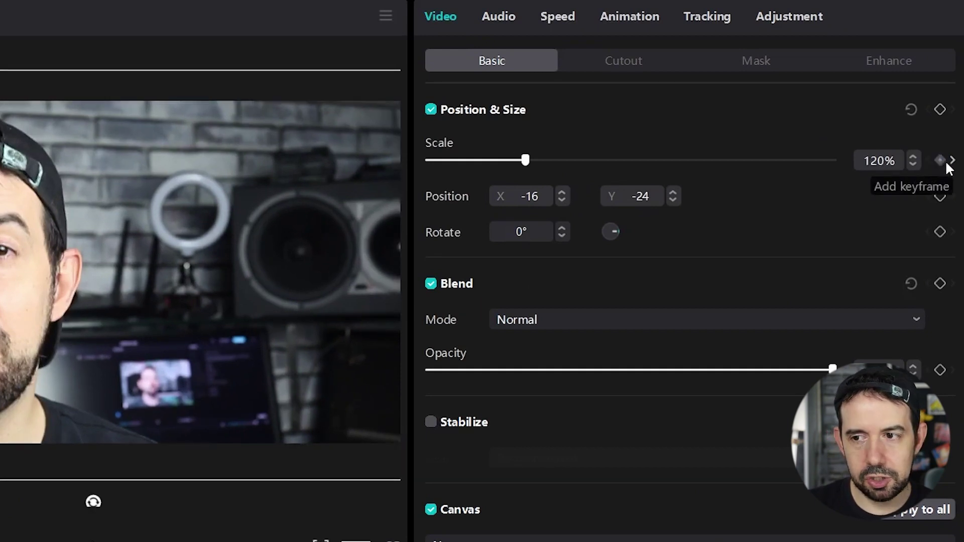
{"action": "left_click", "coordinate": [953, 161]}
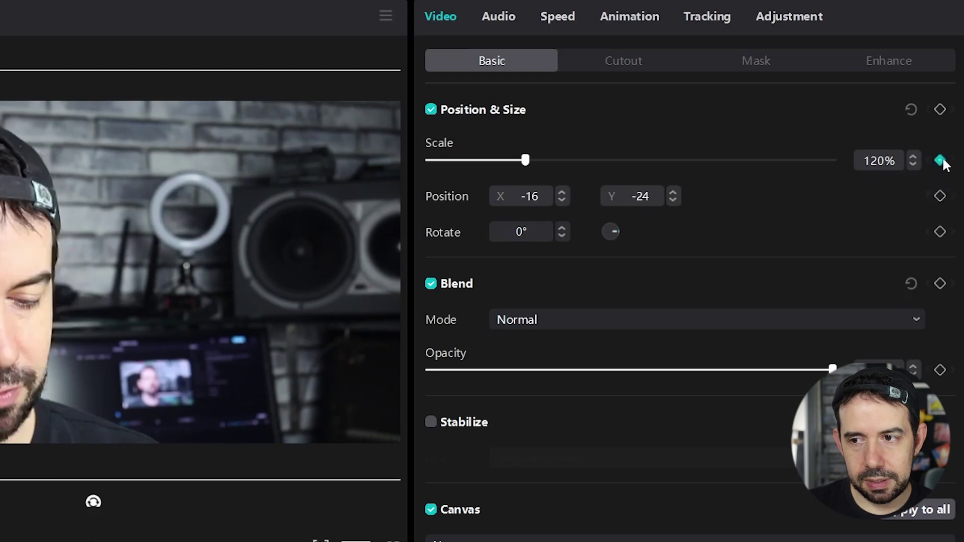
{"action": "left_click", "coordinate": [940, 161]}
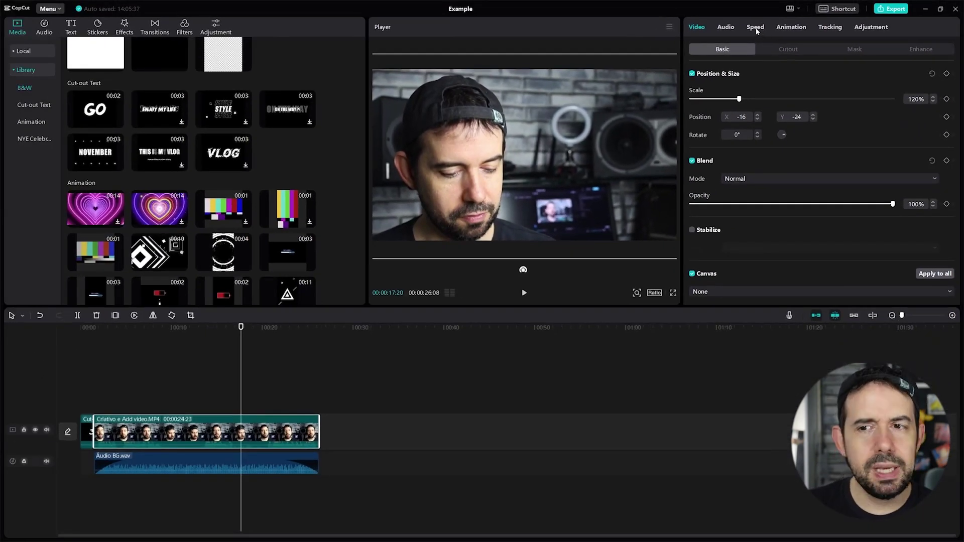
Preview the clip at 3.0x speed, then return it to 1.0x
{"action": "left_click", "coordinate": [756, 28]}
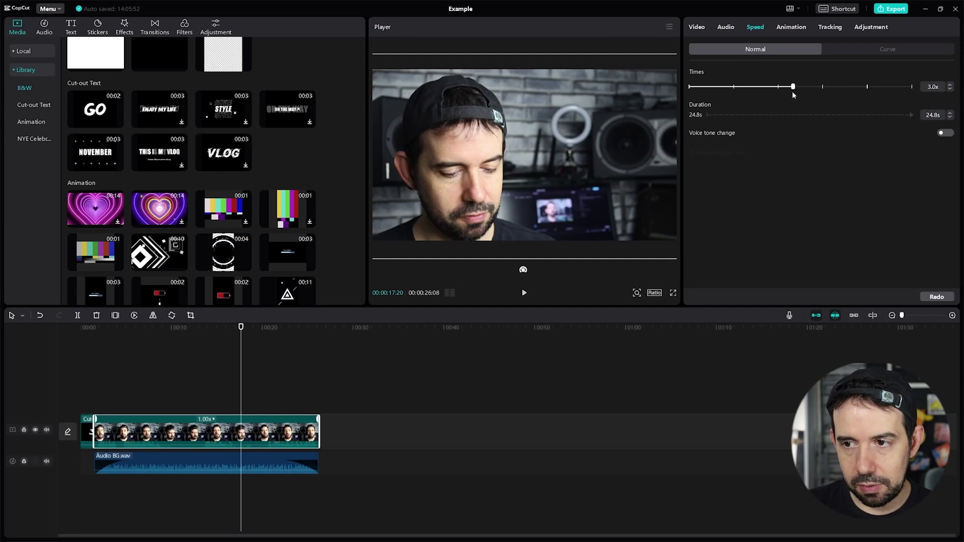
{"action": "left_click_drag", "start_coordinate": [792, 91], "coordinate": [792, 91]}
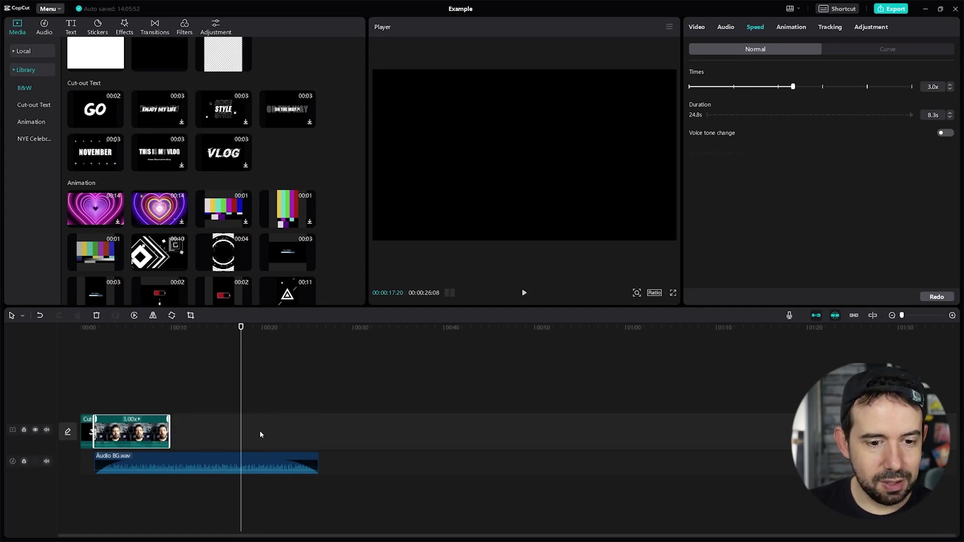
{"action": "left_click", "coordinate": [122, 333]}
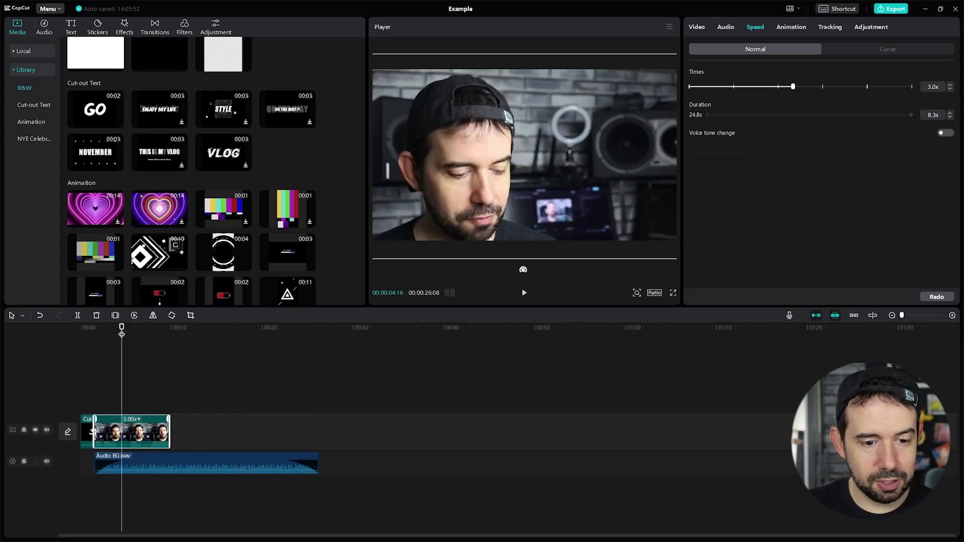
{"action": "left_click", "coordinate": [158, 334]}
{"action": "key", "text": "space"}
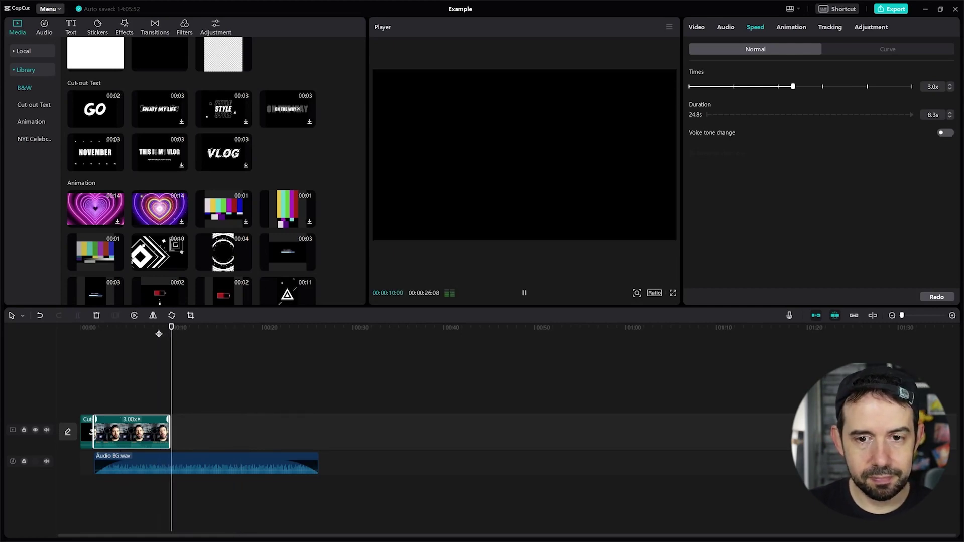
{"action": "left_click", "coordinate": [159, 334]}
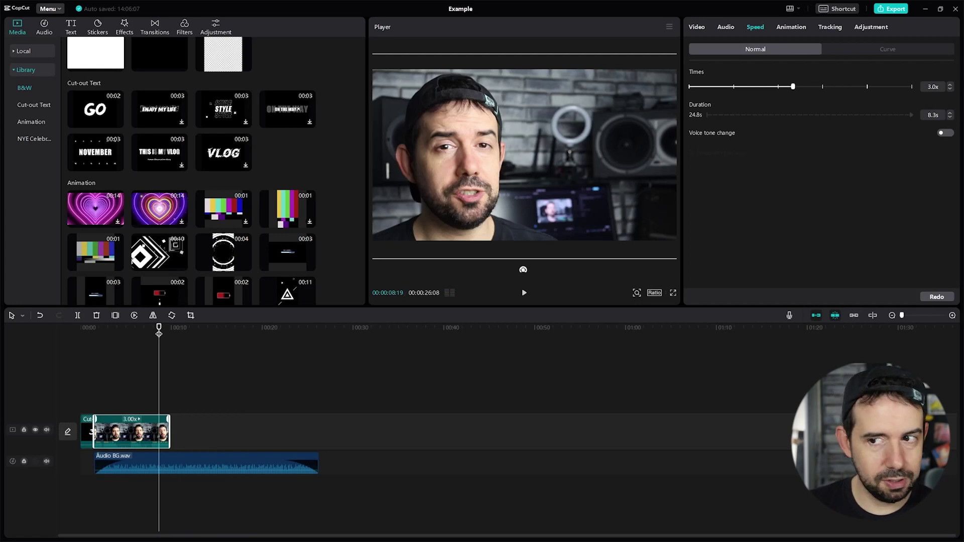
{"action": "left_click_drag", "start_coordinate": [793, 89], "coordinate": [734, 89]}
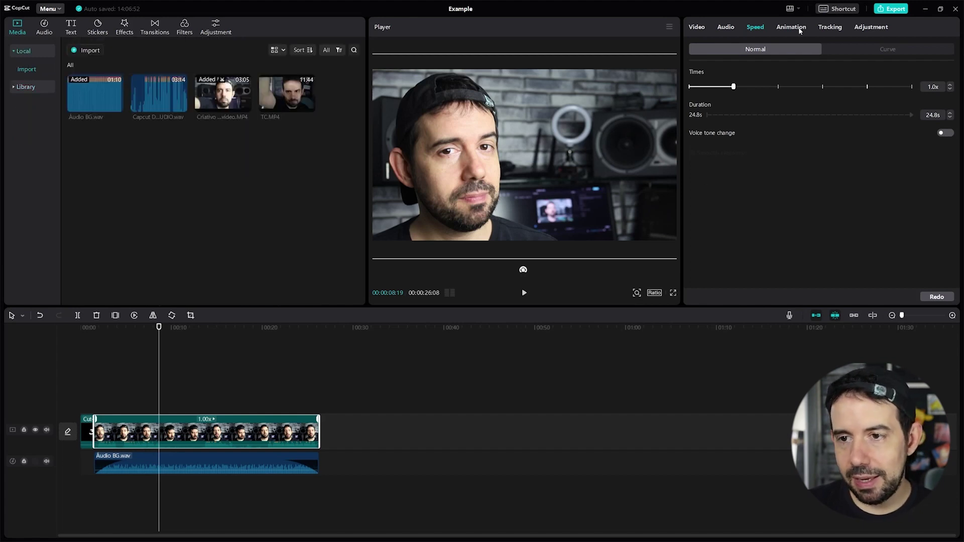
Apply the Shake 2 intro animation to the video clip and lengthen it to 1.5 s
{"action": "left_click", "coordinate": [791, 27]}
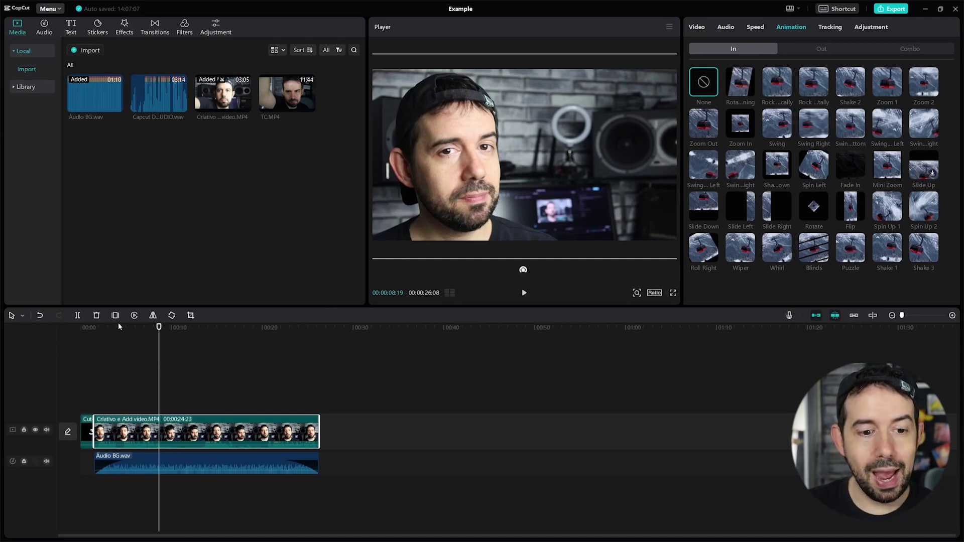
{"action": "left_click", "coordinate": [92, 333]}
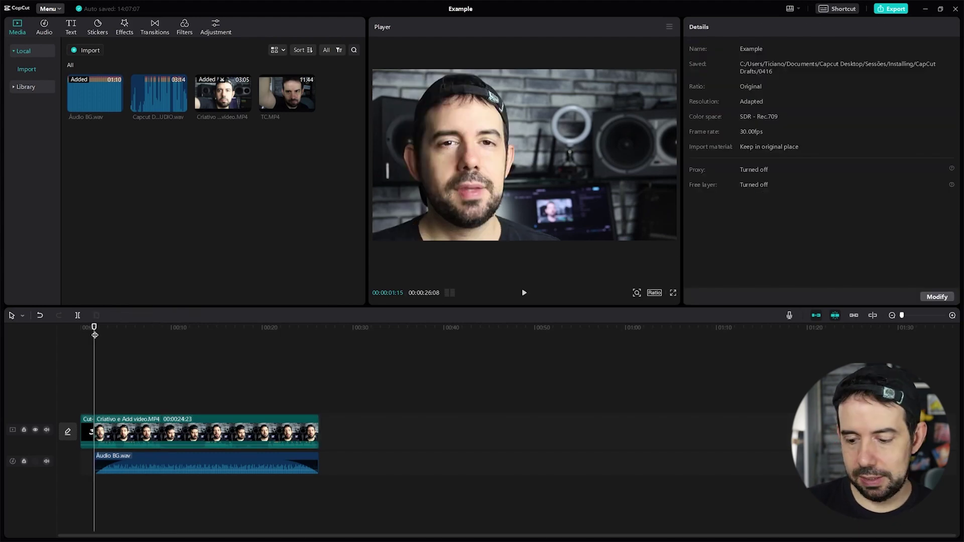
{"action": "scroll", "coordinate": [94, 334], "scroll_direction": "up", "scroll_amount": 4, "text": "ctrl"}
{"action": "scroll", "coordinate": [95, 335], "scroll_direction": "down", "scroll_amount": 5, "text": "ctrl"}
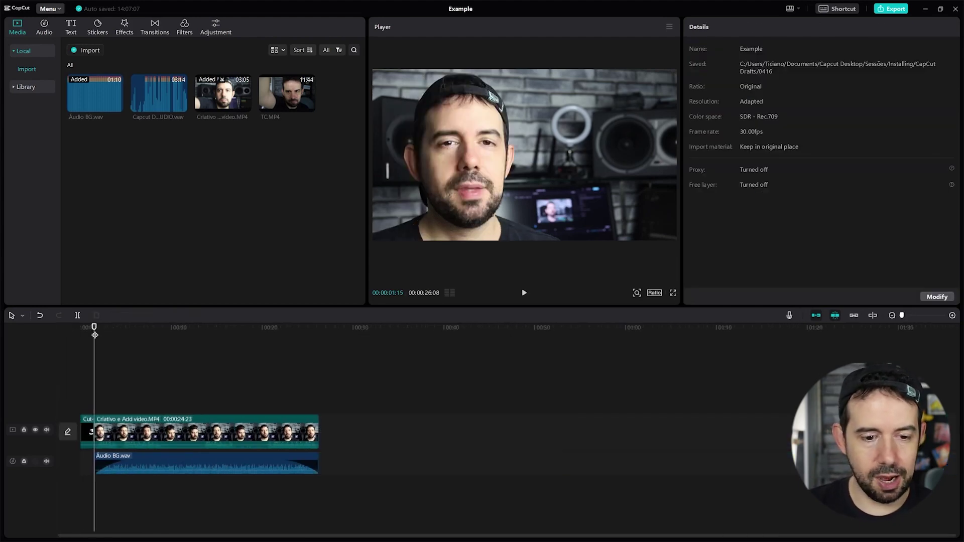
{"action": "left_click", "coordinate": [159, 436]}
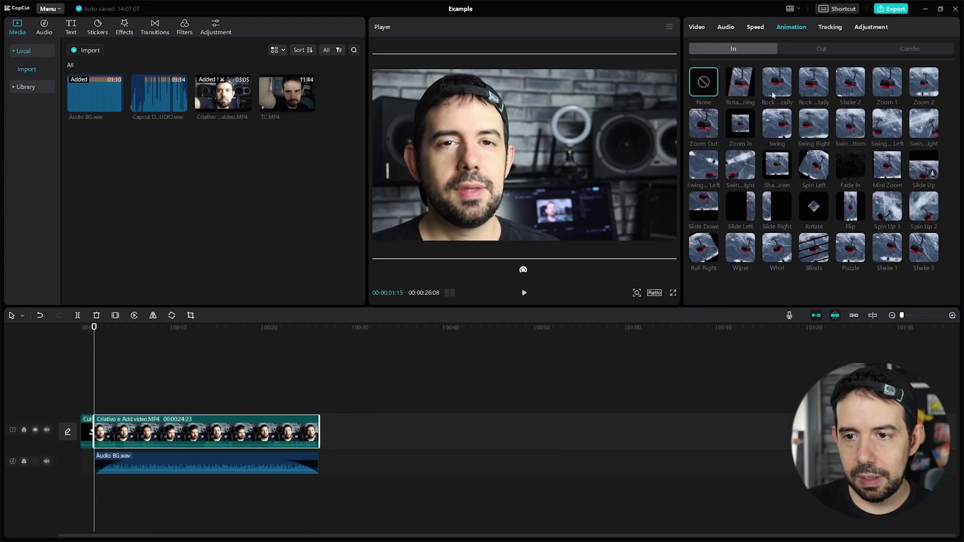
{"action": "left_click", "coordinate": [850, 86]}
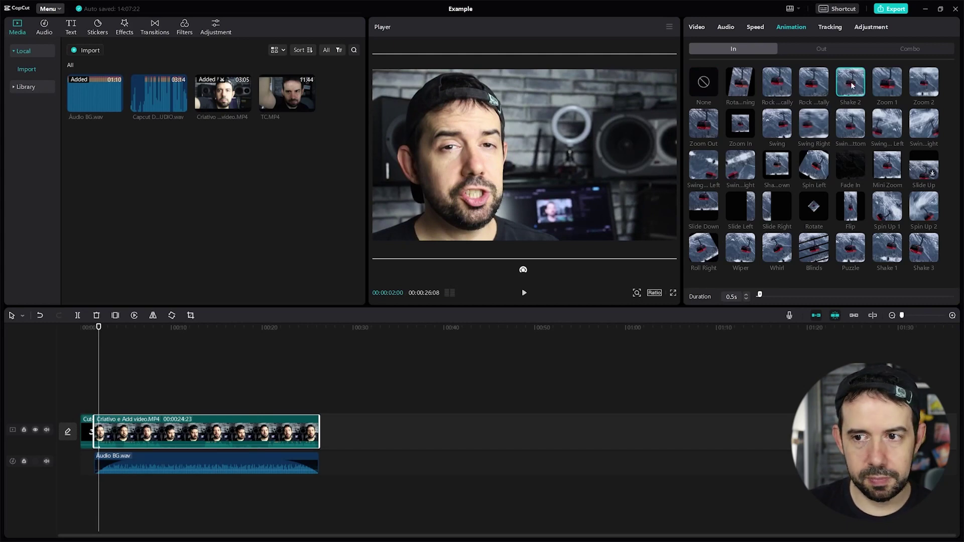
{"action": "left_click", "coordinate": [852, 86]}
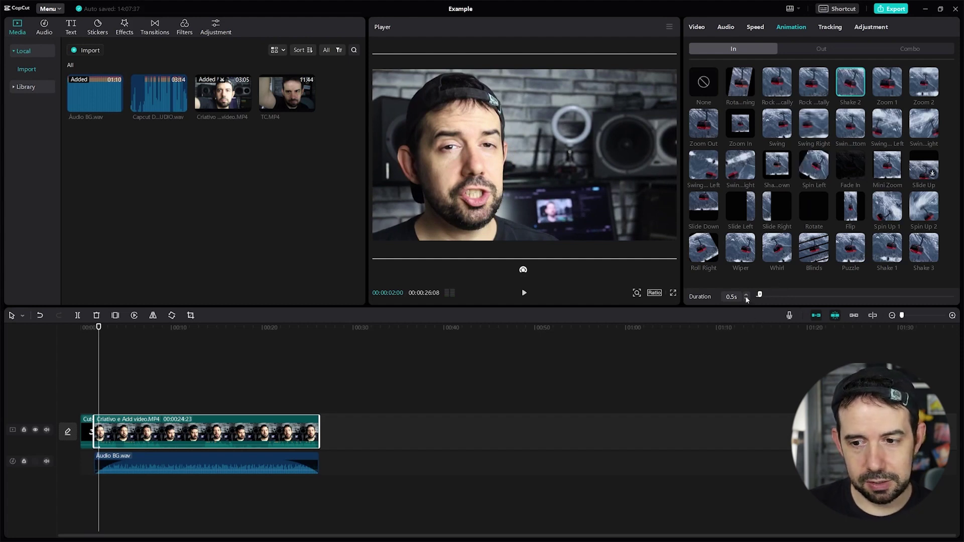
{"action": "left_click_drag", "start_coordinate": [761, 297], "coordinate": [772, 298]}
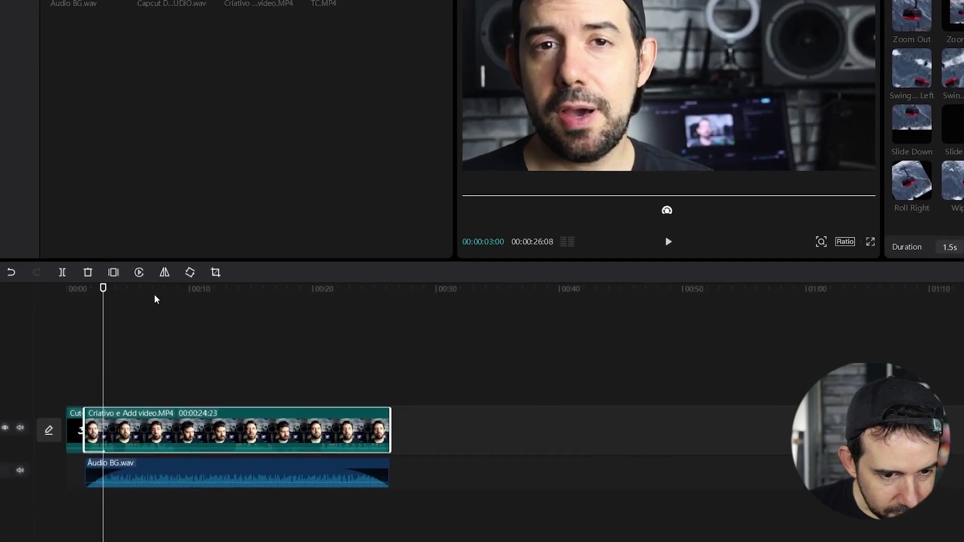
{"action": "left_click", "coordinate": [146, 331]}
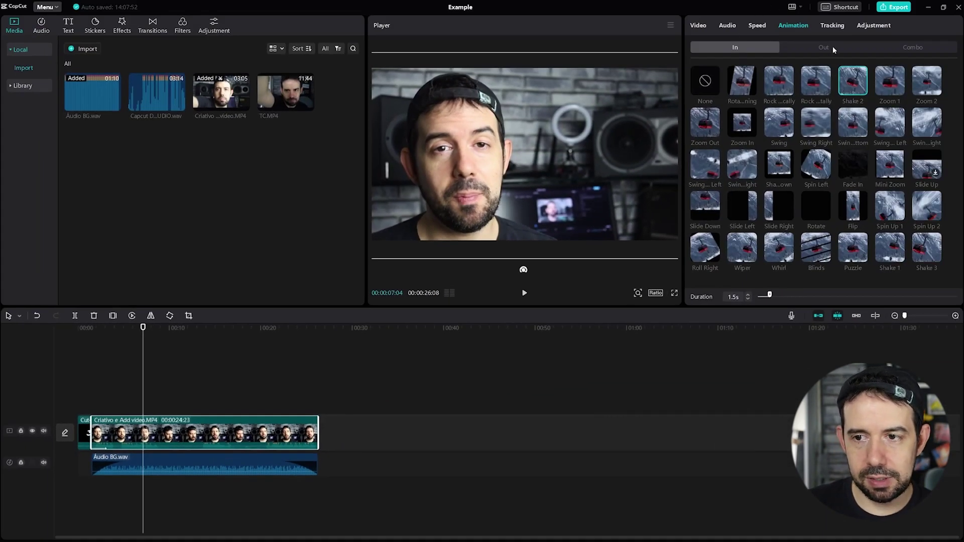
Preview Rotate Out 2, then apply the 0.5 s Slide Right exit animation
{"action": "left_click", "coordinate": [833, 46]}
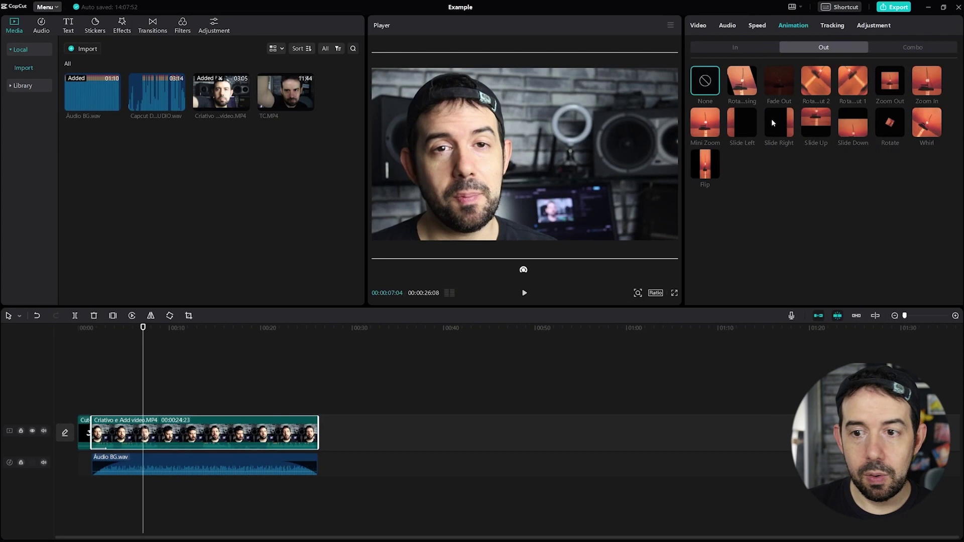
{"action": "left_click", "coordinate": [814, 86]}
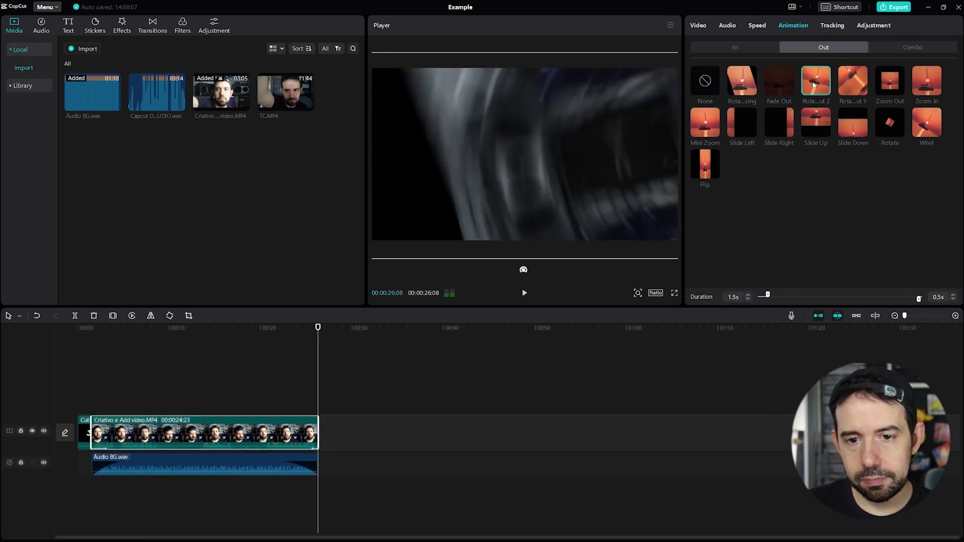
{"action": "left_click", "coordinate": [790, 123]}
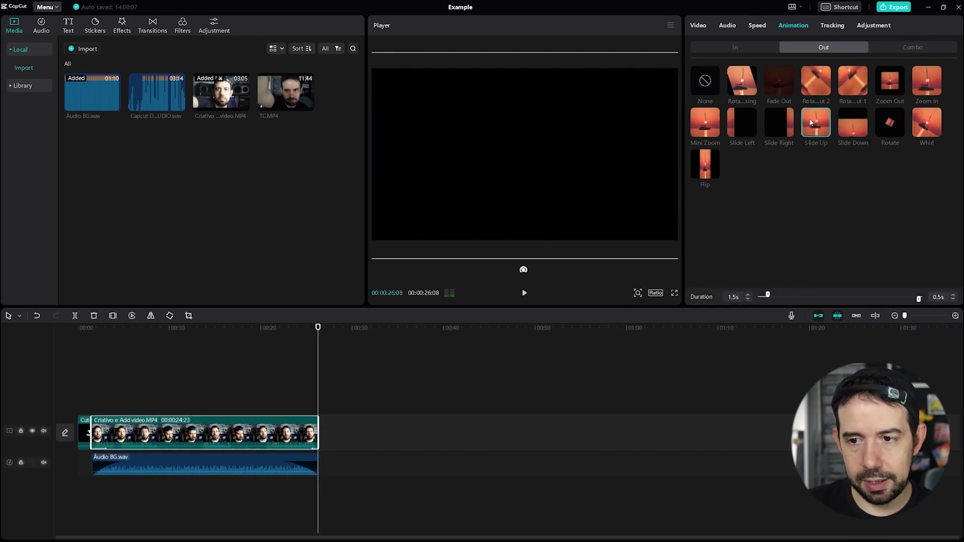
{"action": "left_click", "coordinate": [783, 123]}
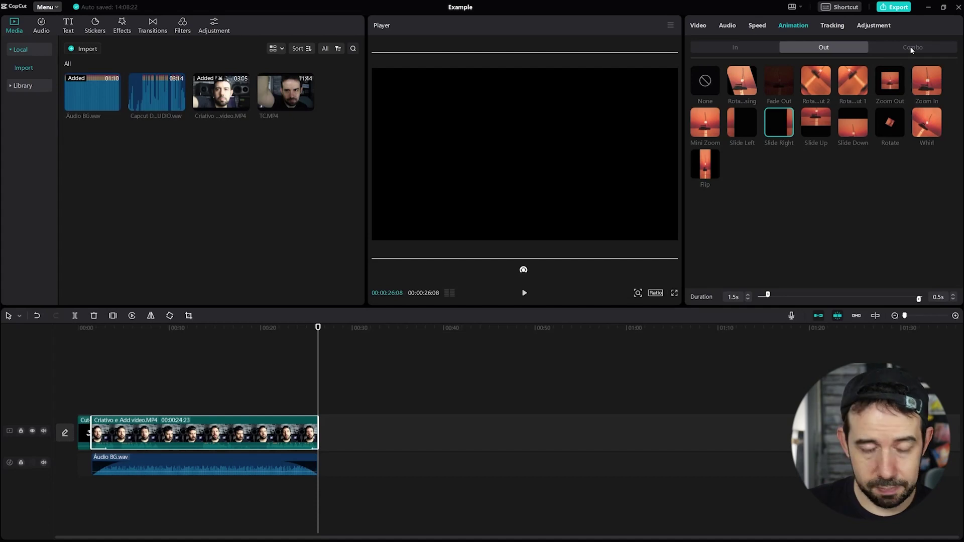
Search the sound effects for 'explosion' and preview the first result
{"action": "left_click", "coordinate": [41, 32]}
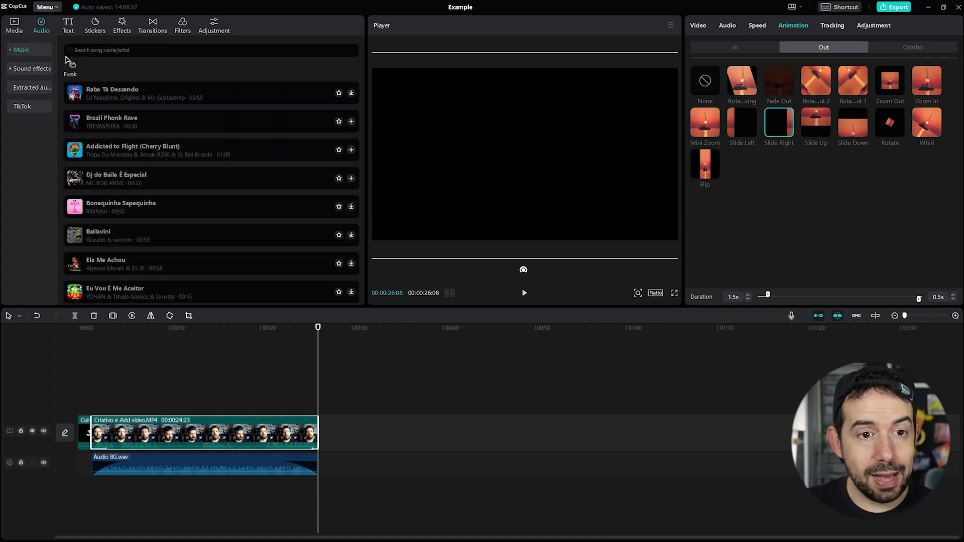
{"action": "left_click", "coordinate": [36, 70]}
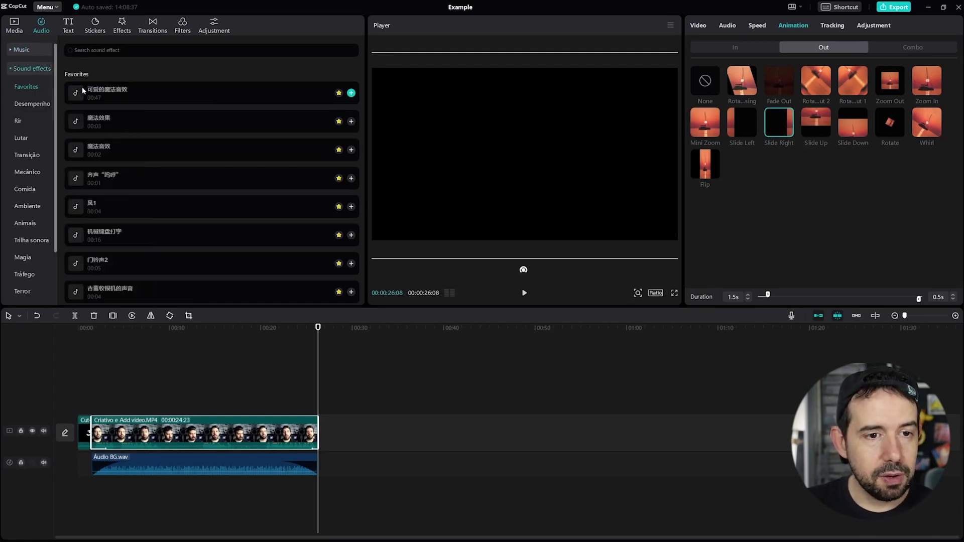
{"action": "left_click", "coordinate": [137, 51]}
{"action": "type", "text": "e"}
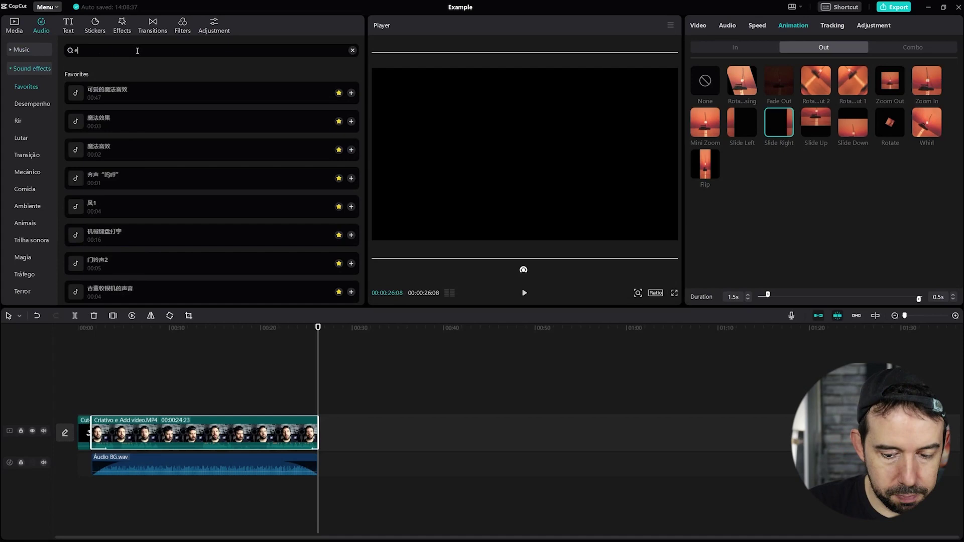
{"action": "type", "text": "xplosion"}
{"action": "key", "text": "Return"}
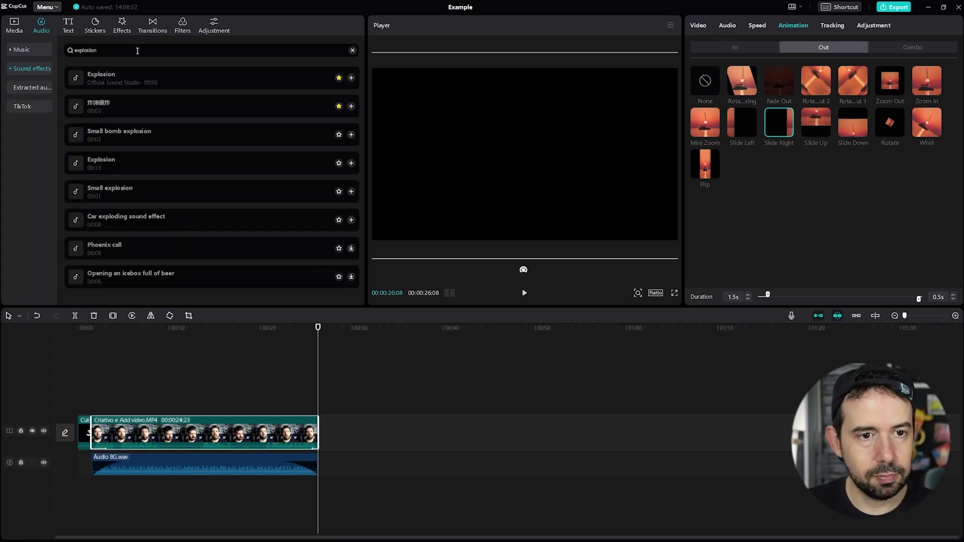
{"action": "left_click", "coordinate": [104, 74]}
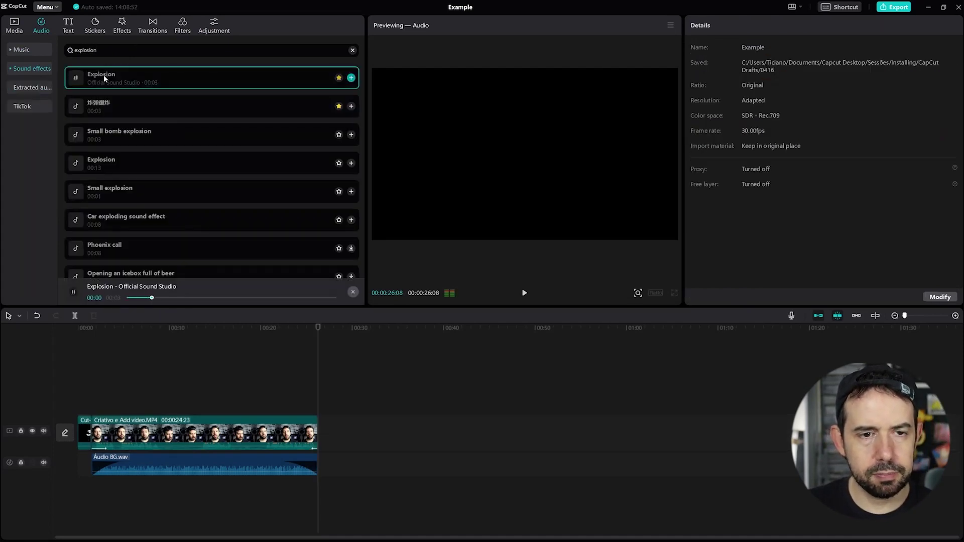
Search for 'ding', place Ding on the timeline near 00:05, and play it back
{"action": "double_click", "coordinate": [112, 49]}
{"action": "type", "text": "din"}
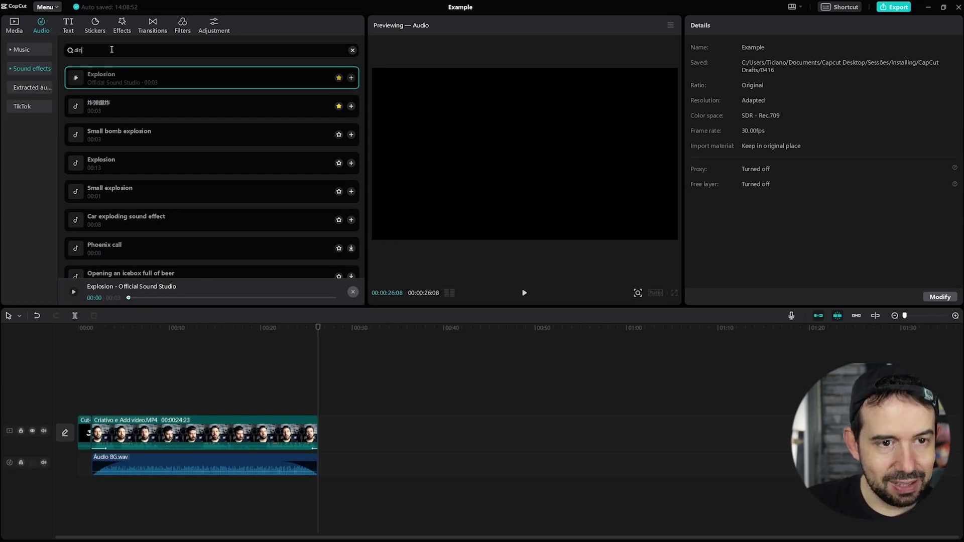
{"action": "type", "text": "g"}
{"action": "key", "text": "Return"}
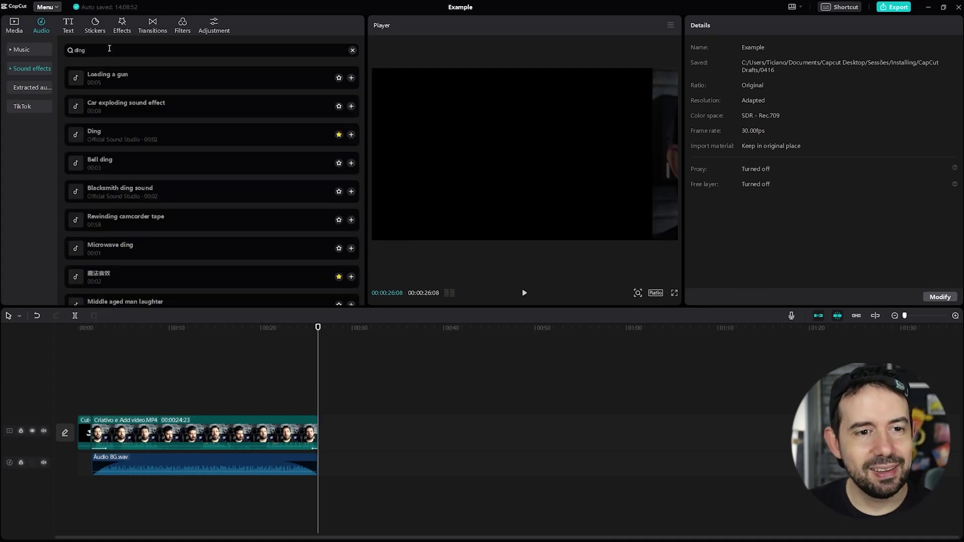
{"action": "left_click", "coordinate": [98, 144]}
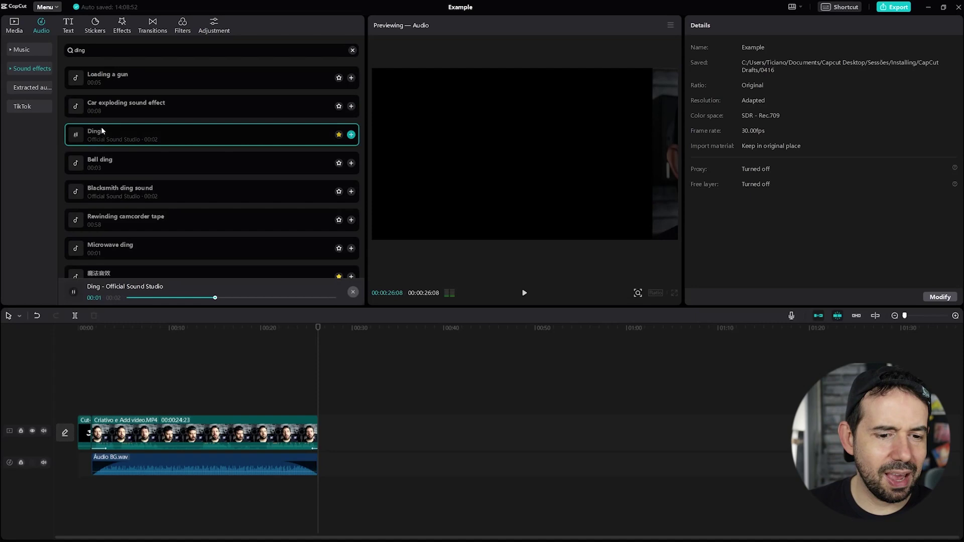
{"action": "left_click_drag", "start_coordinate": [101, 128], "coordinate": [124, 487]}
{"action": "left_click", "coordinate": [130, 333]}
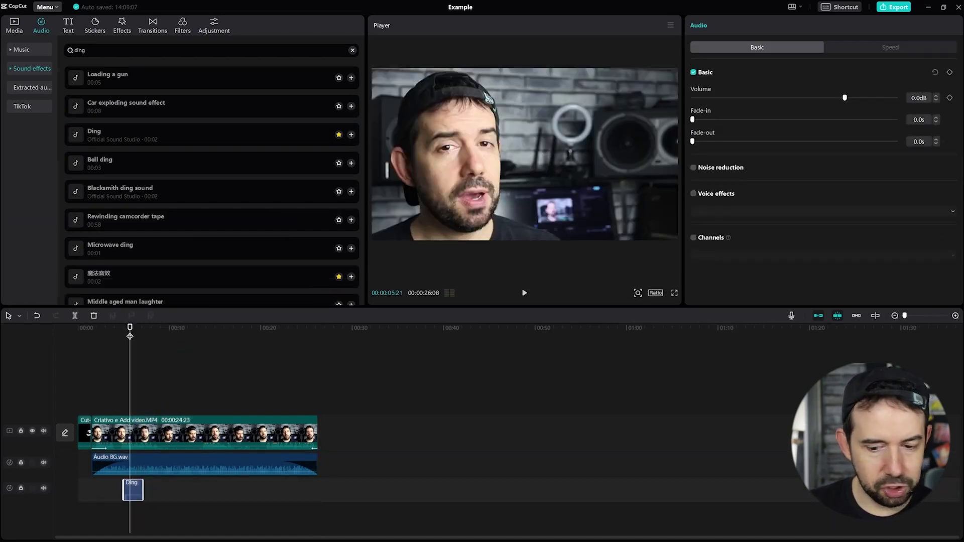
{"action": "scroll", "coordinate": [129, 335], "scroll_direction": "up", "scroll_amount": 4}
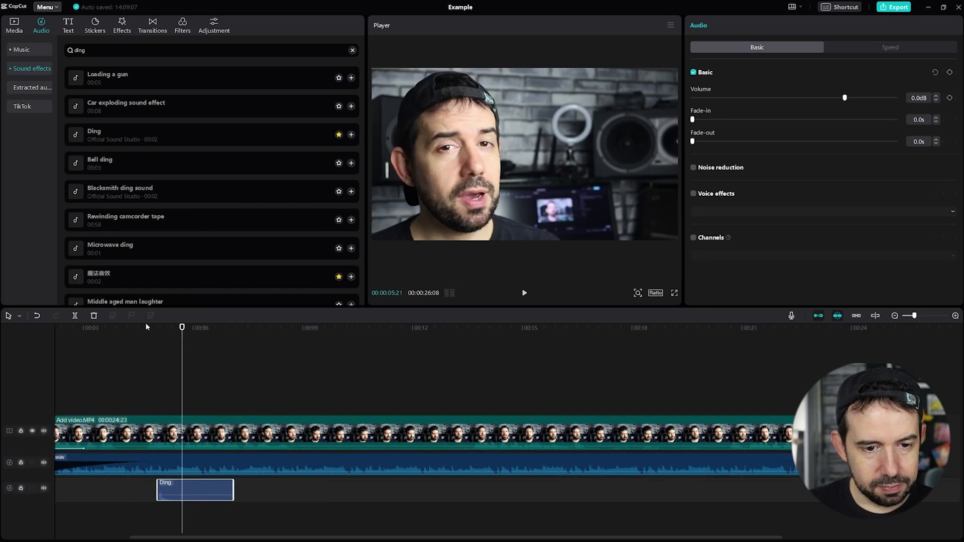
{"action": "left_click", "coordinate": [147, 327]}
{"action": "key", "text": "space"}
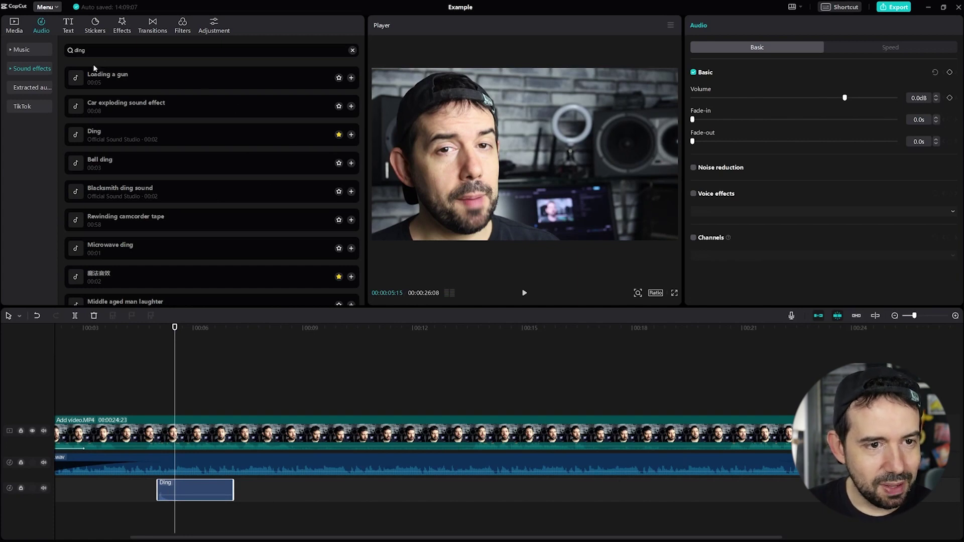
Add a 'Good Job!' text clip on its own track in AvenirNext, centred in the frame
{"action": "left_click", "coordinate": [68, 24]}
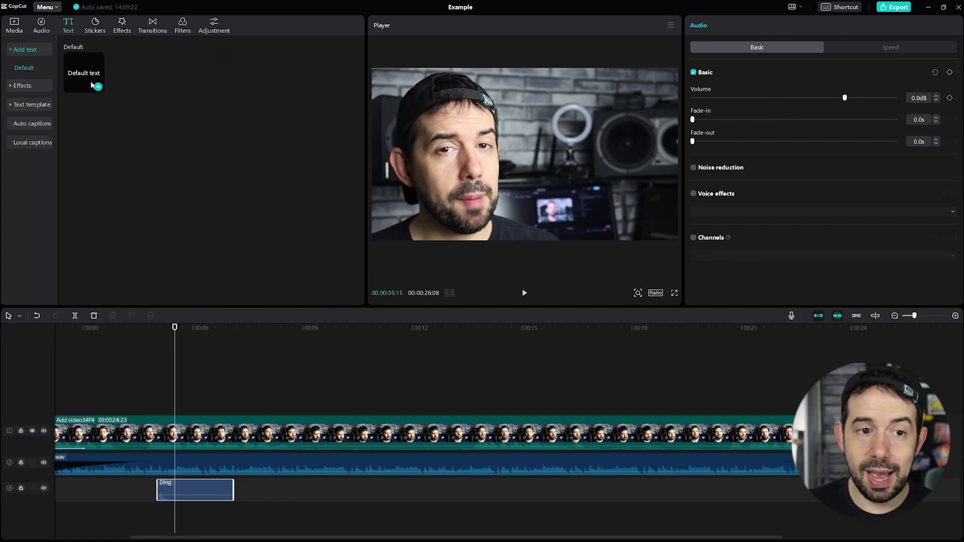
{"action": "left_click_drag", "start_coordinate": [87, 75], "coordinate": [560, 407]}
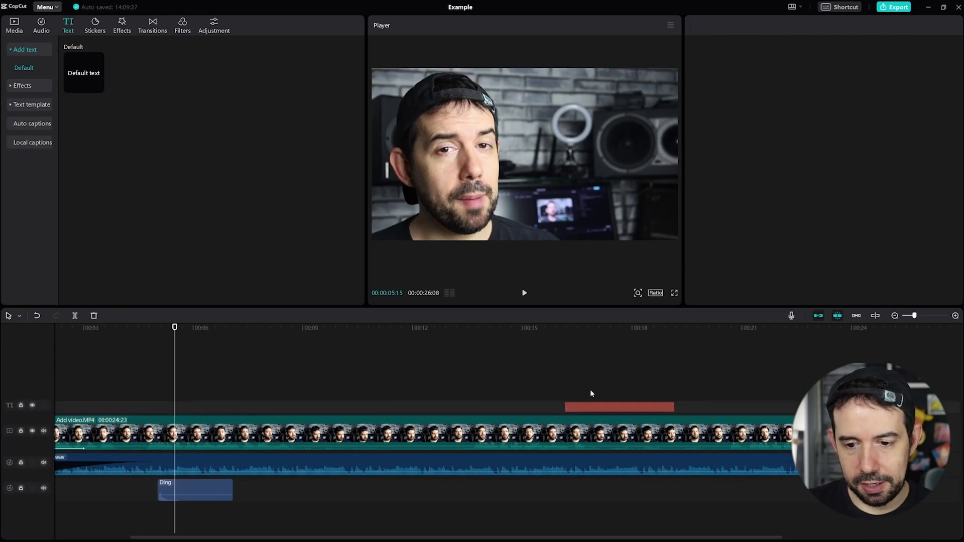
{"action": "left_click", "coordinate": [591, 329]}
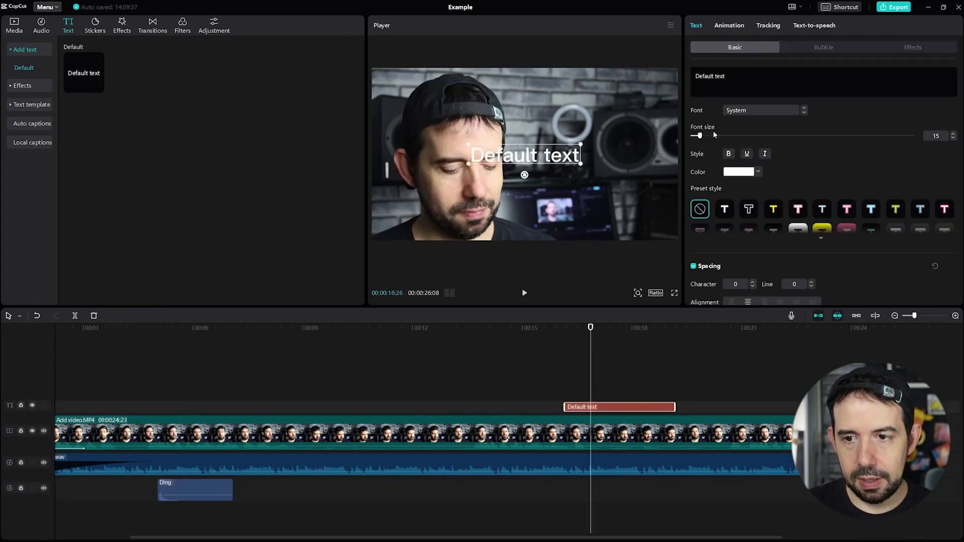
{"action": "left_click", "coordinate": [750, 71]}
{"action": "key", "text": "ctrl+a"}
{"action": "type", "text": "Good Job!"}
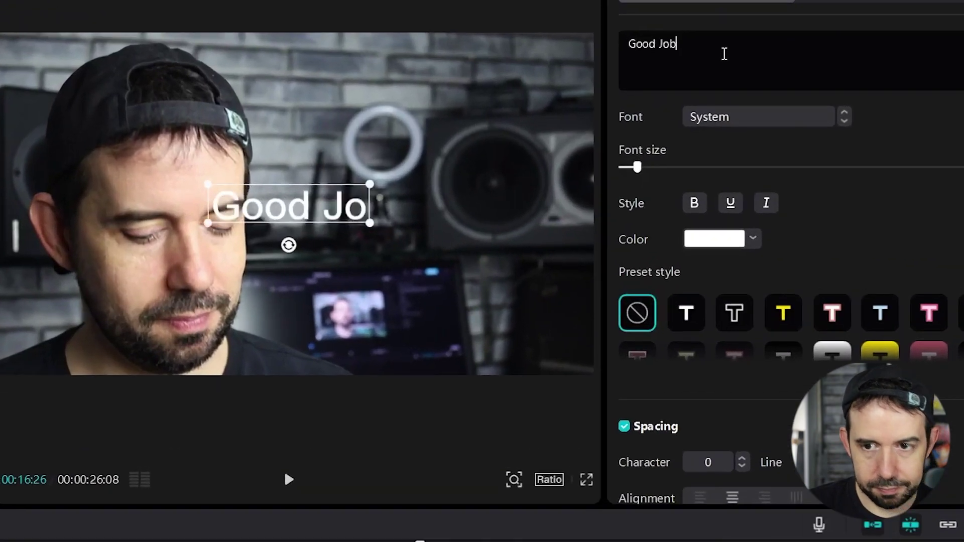
{"action": "left_click", "coordinate": [741, 122]}
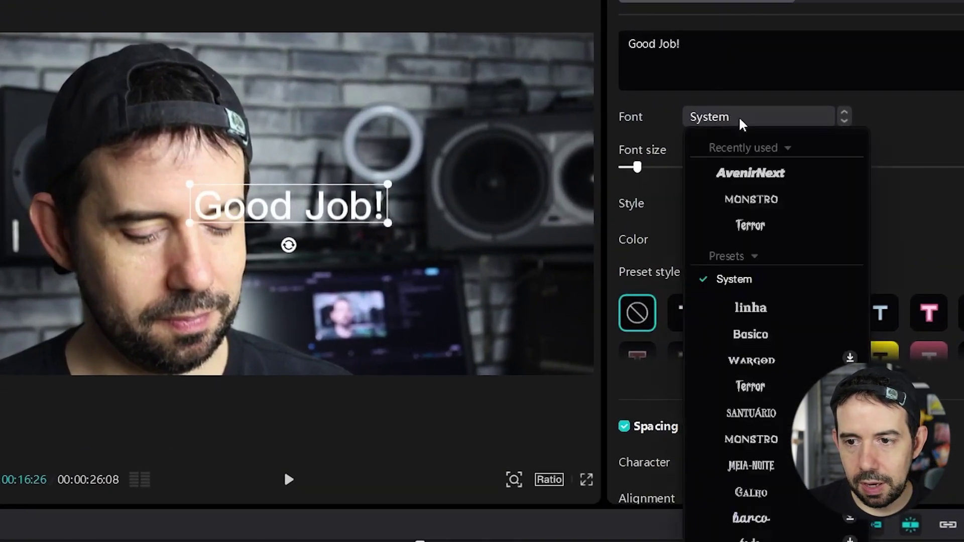
{"action": "left_click", "coordinate": [756, 179]}
{"action": "left_click_drag", "start_coordinate": [307, 214], "coordinate": [442, 215]}
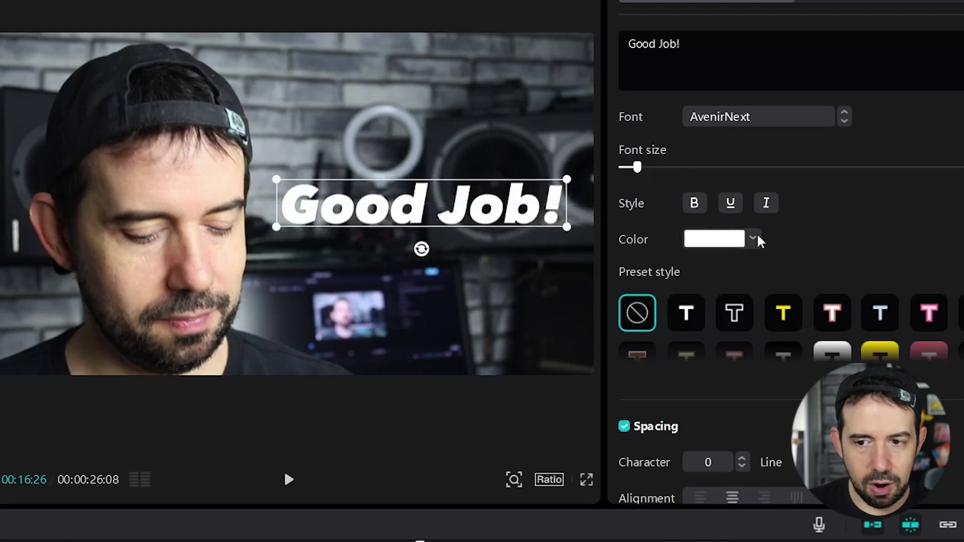
Give the text the black outlined style and the shopping-list receipt bubble
{"action": "left_click", "coordinate": [772, 322]}
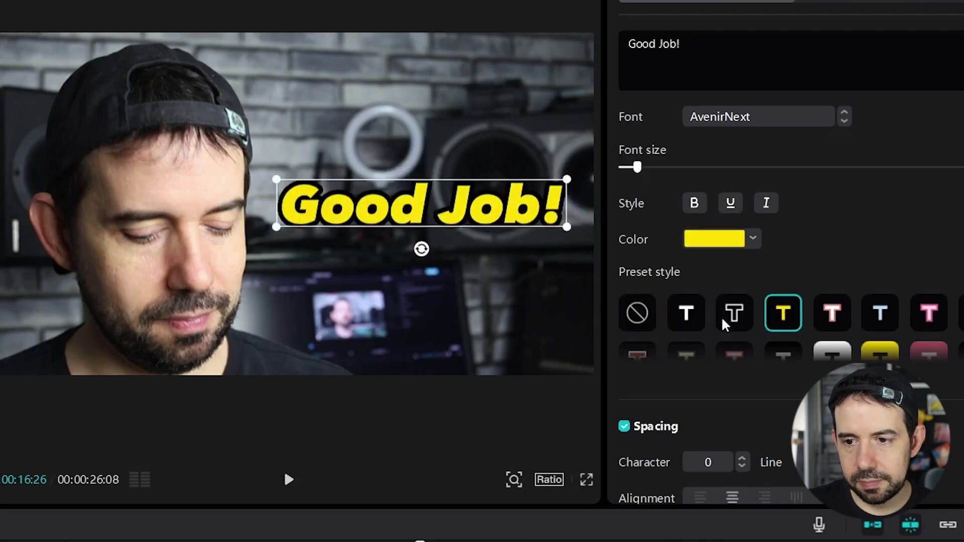
{"action": "left_click", "coordinate": [737, 316]}
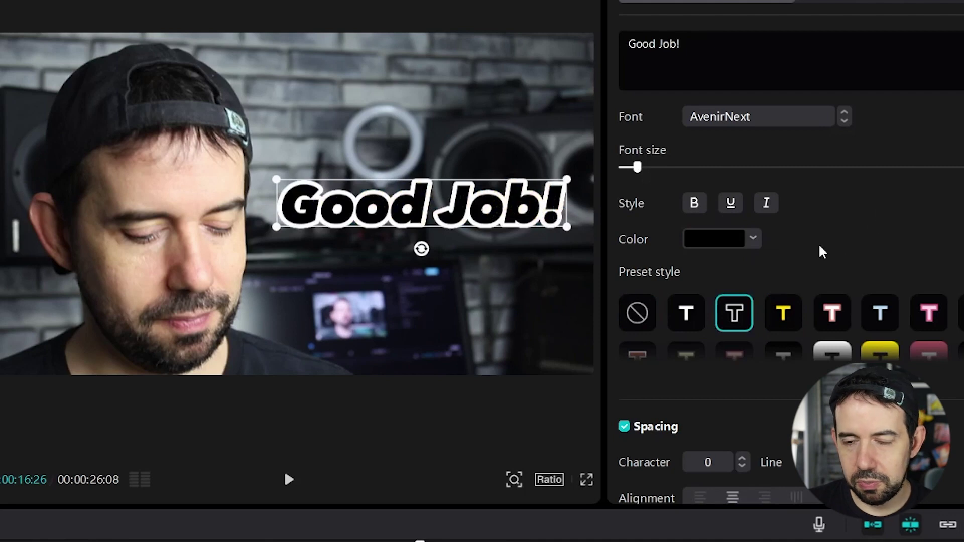
{"action": "scroll", "coordinate": [790, 100], "scroll_direction": "down", "scroll_amount": 8}
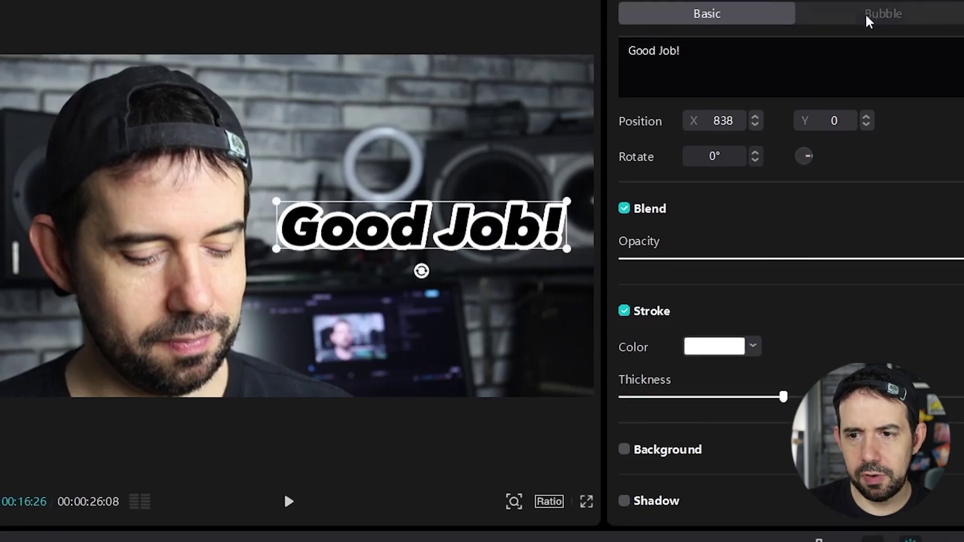
{"action": "left_click", "coordinate": [869, 1]}
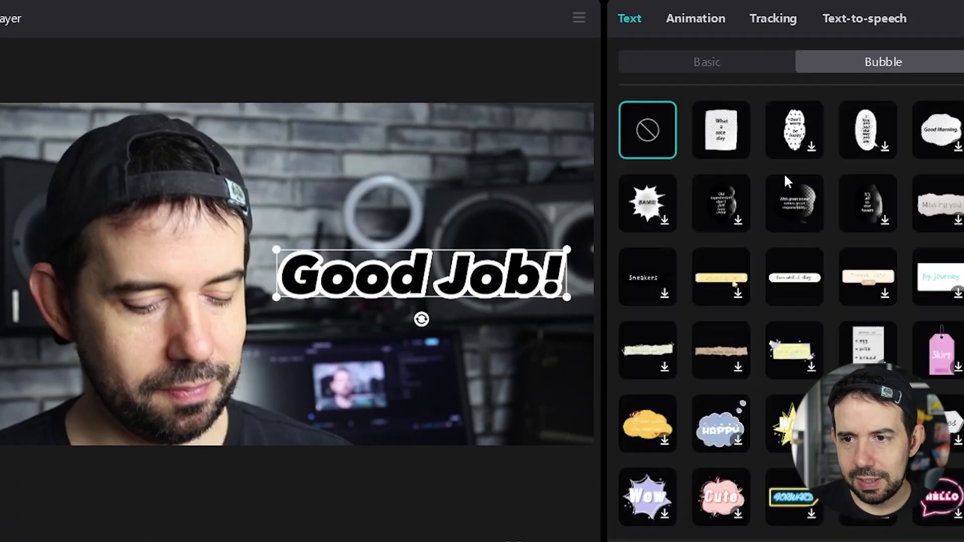
{"action": "left_click", "coordinate": [801, 142]}
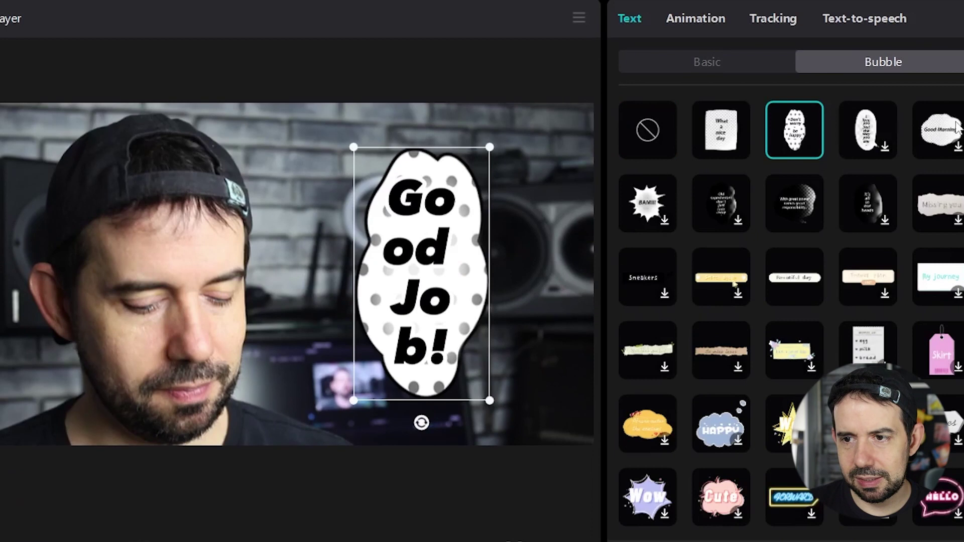
{"action": "left_click", "coordinate": [932, 146]}
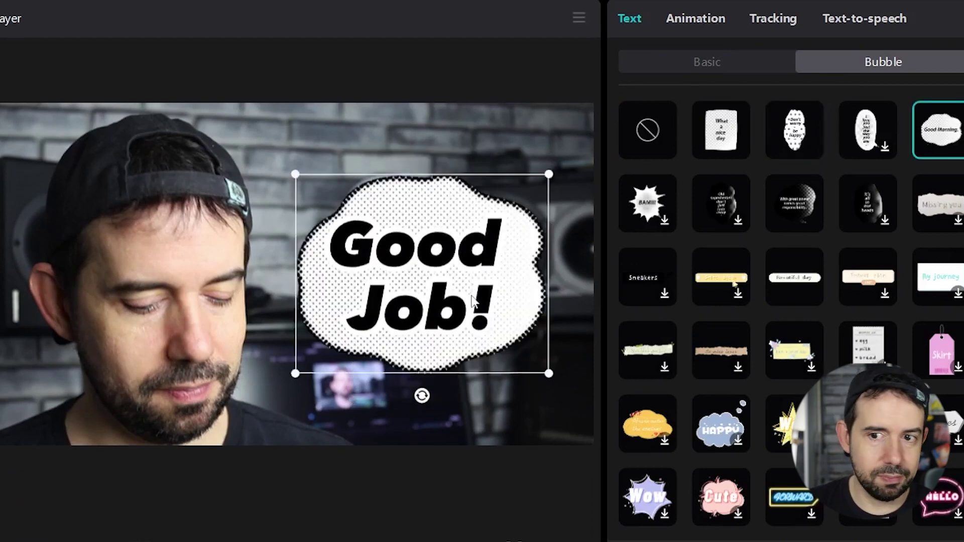
{"action": "left_click", "coordinate": [867, 345]}
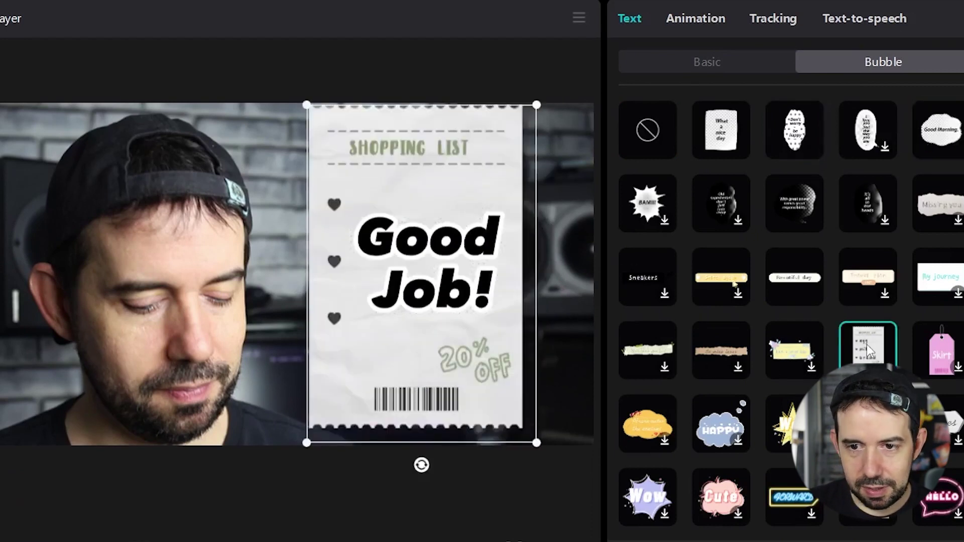
{"action": "left_click", "coordinate": [717, 55]}
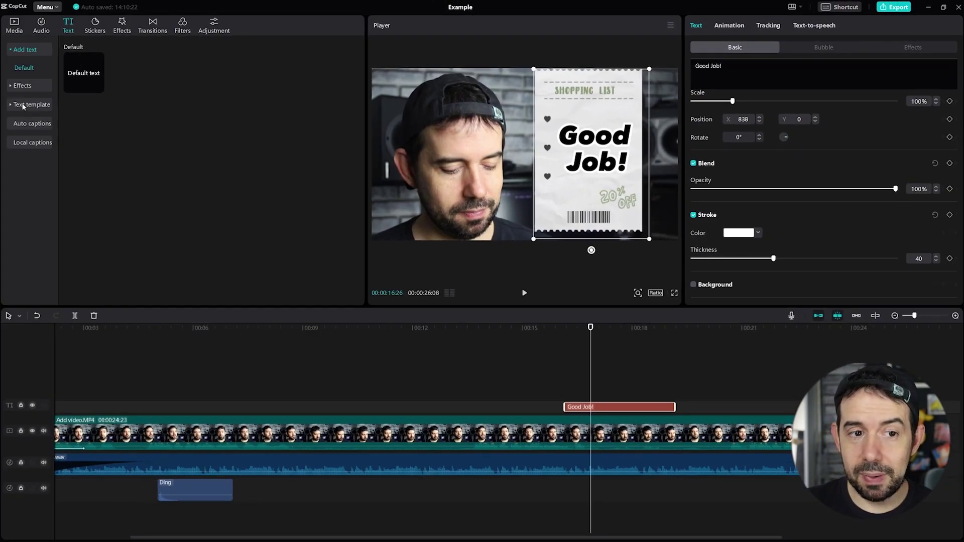
Replace the text with the Brand Hoodie template reading 'GOOD JOB', shrunk to 53% and moved right
{"action": "left_click", "coordinate": [23, 105]}
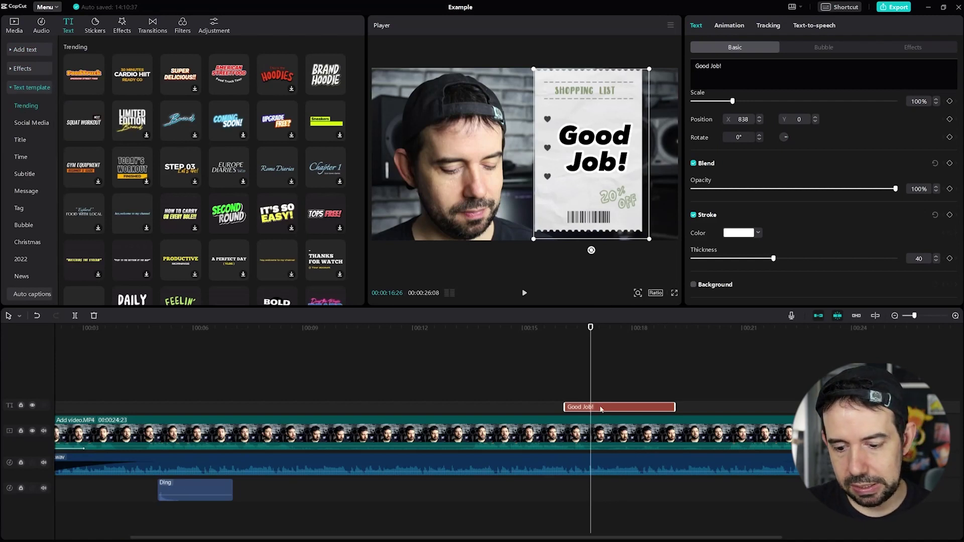
{"action": "key", "text": "Delete"}
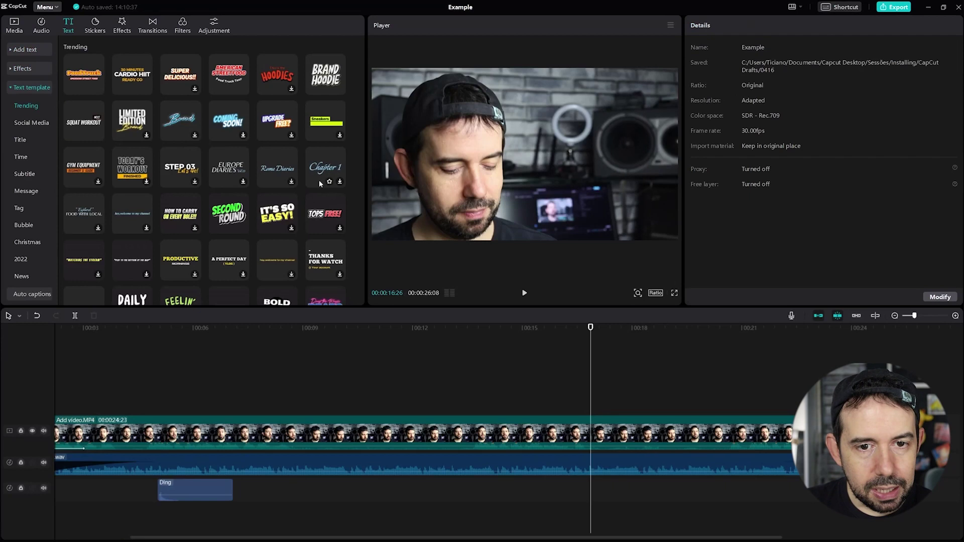
{"action": "left_click_drag", "start_coordinate": [325, 75], "coordinate": [592, 401]}
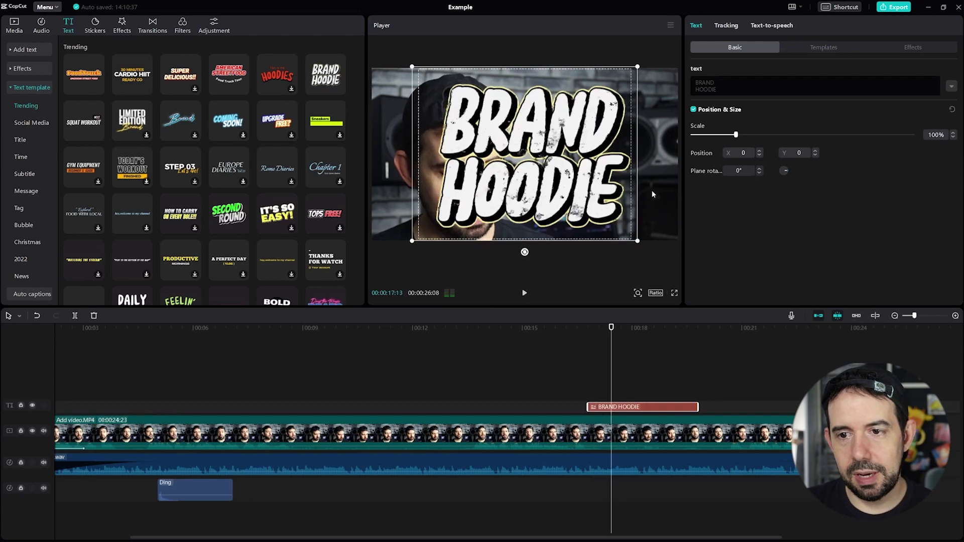
{"action": "left_click", "coordinate": [726, 91]}
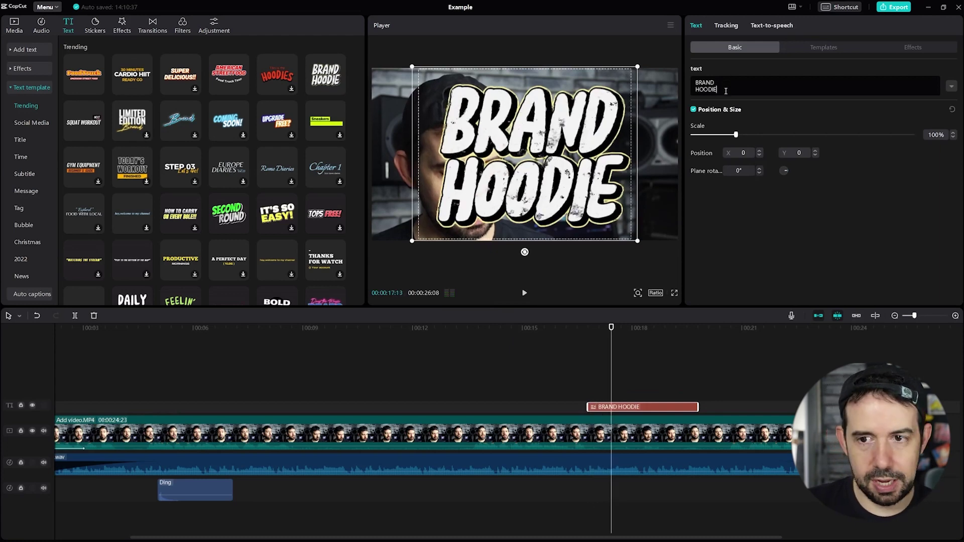
{"action": "key", "text": "ctrl+a"}
{"action": "type", "text": "GOOD "}
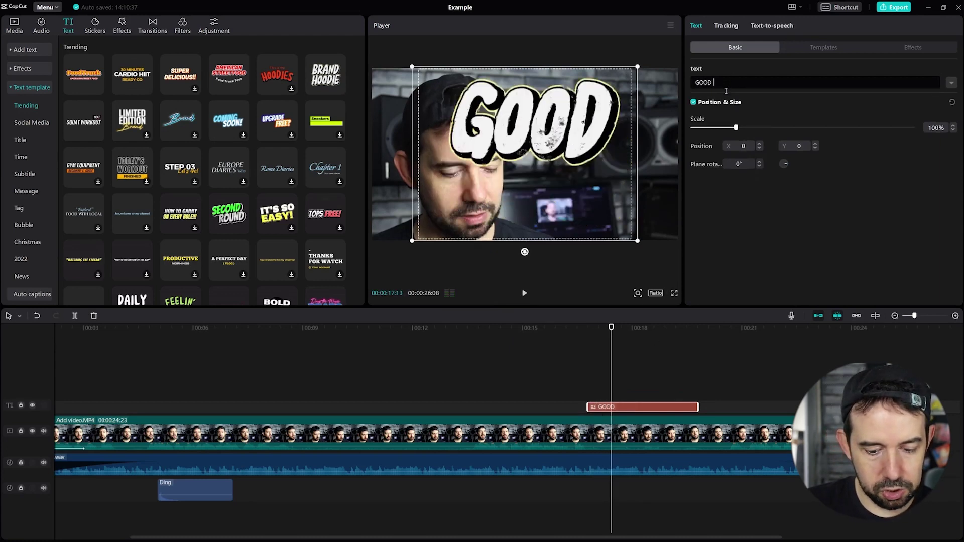
{"action": "type", "text": "JOB!"}
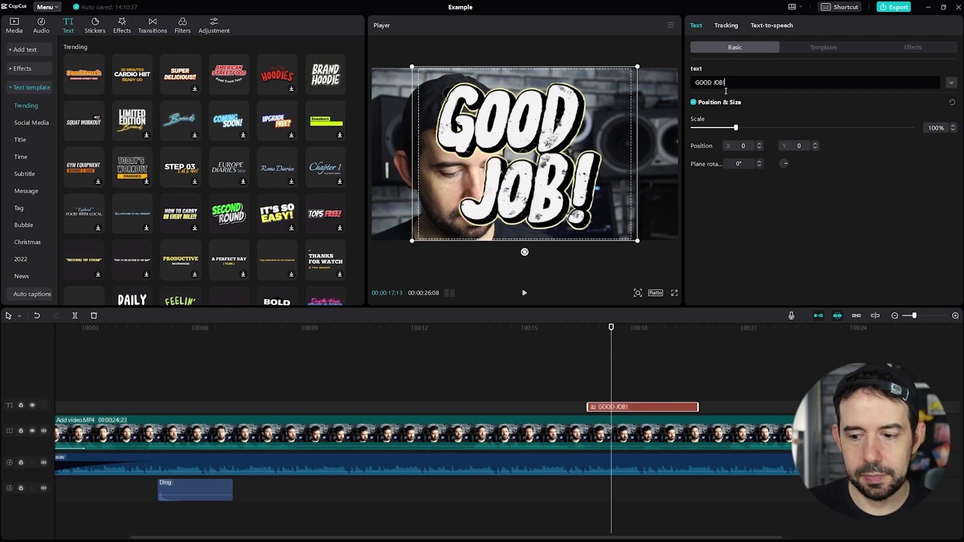
{"action": "left_click_drag", "start_coordinate": [417, 243], "coordinate": [557, 179]}
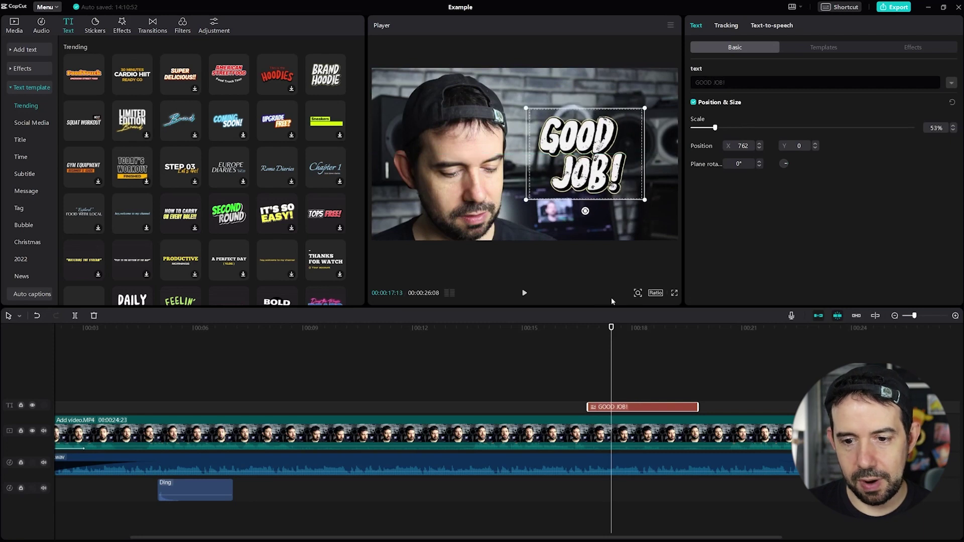
Align the Ding sound under the GOOD JOB! title and play it back
{"action": "left_click", "coordinate": [633, 331]}
{"action": "left_click_drag", "start_coordinate": [195, 492], "coordinate": [638, 492]}
{"action": "left_click", "coordinate": [609, 338]}
{"action": "left_click", "coordinate": [594, 331]}
{"action": "key", "text": "space"}
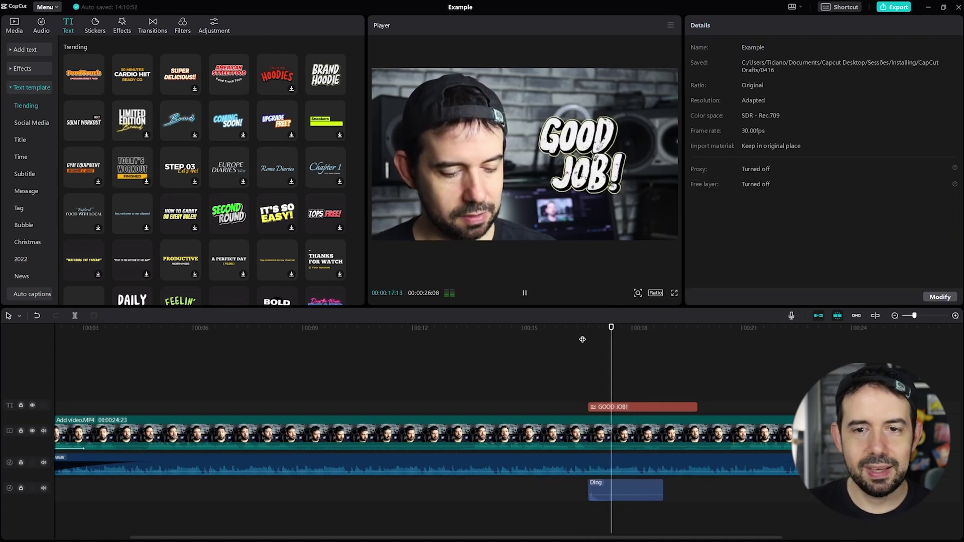
Add the red thumbs-up sticker at about 00:21 and place it right of the speaker
{"action": "key", "text": "space"}
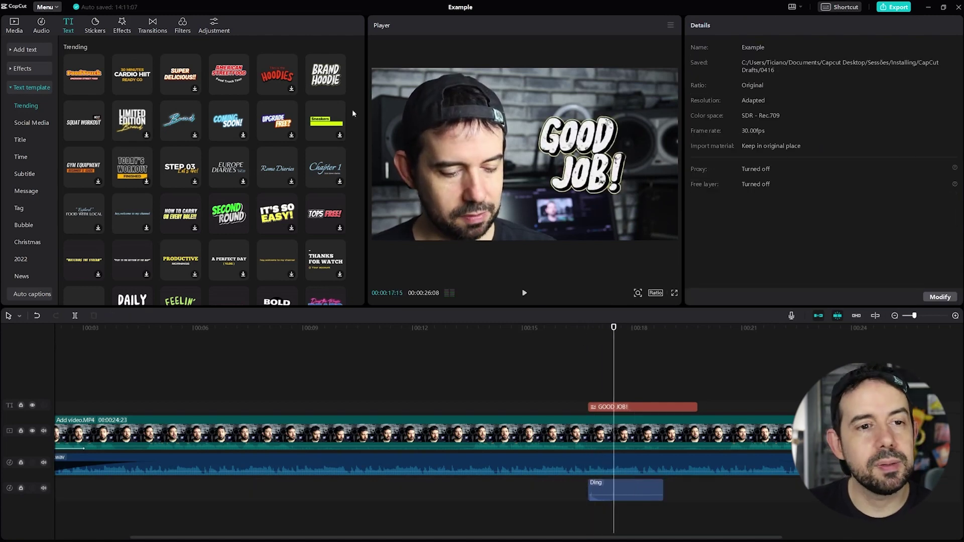
{"action": "left_click", "coordinate": [95, 25]}
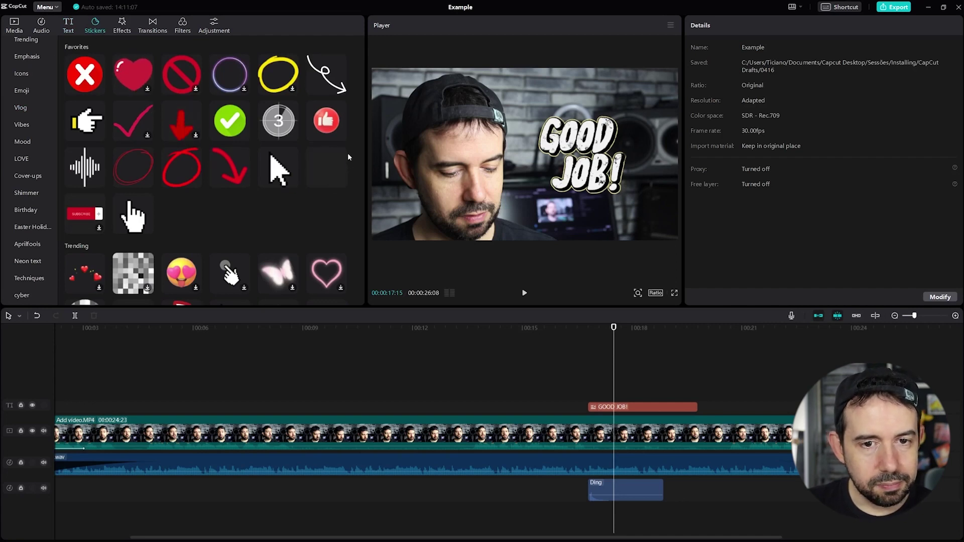
{"action": "left_click_drag", "start_coordinate": [326, 122], "coordinate": [566, 394]}
{"action": "left_click_drag", "start_coordinate": [721, 411], "coordinate": [752, 395]}
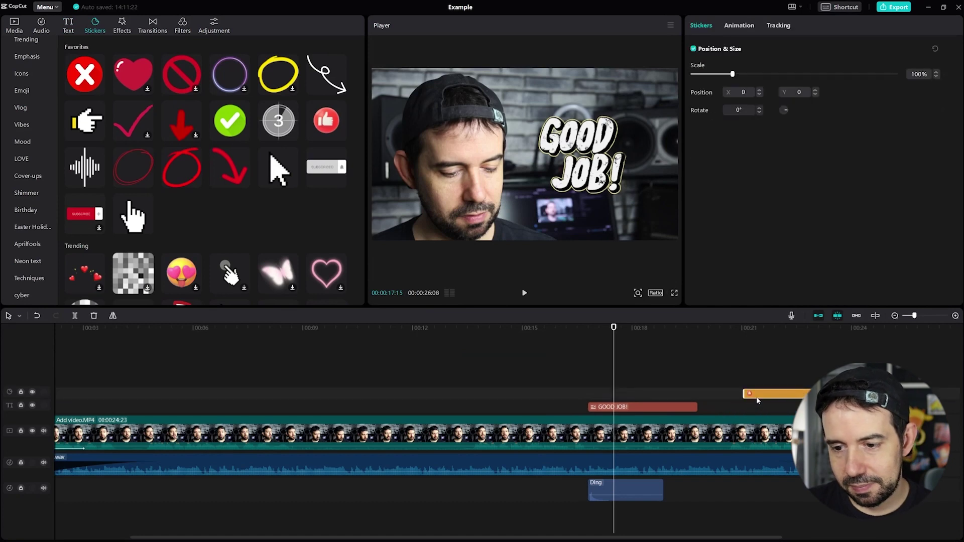
{"action": "left_click", "coordinate": [734, 327]}
{"action": "key", "text": "space"}
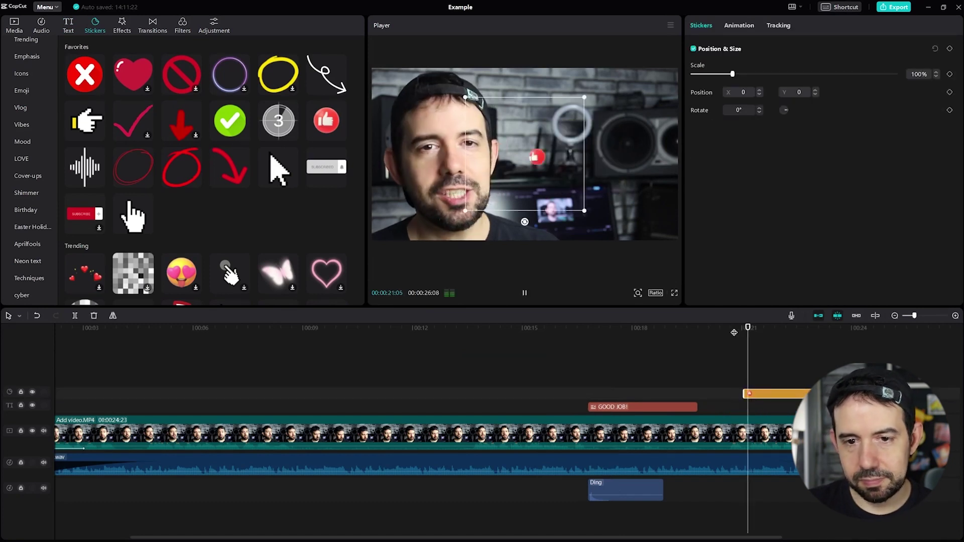
{"action": "left_click_drag", "start_coordinate": [503, 201], "coordinate": [596, 221]}
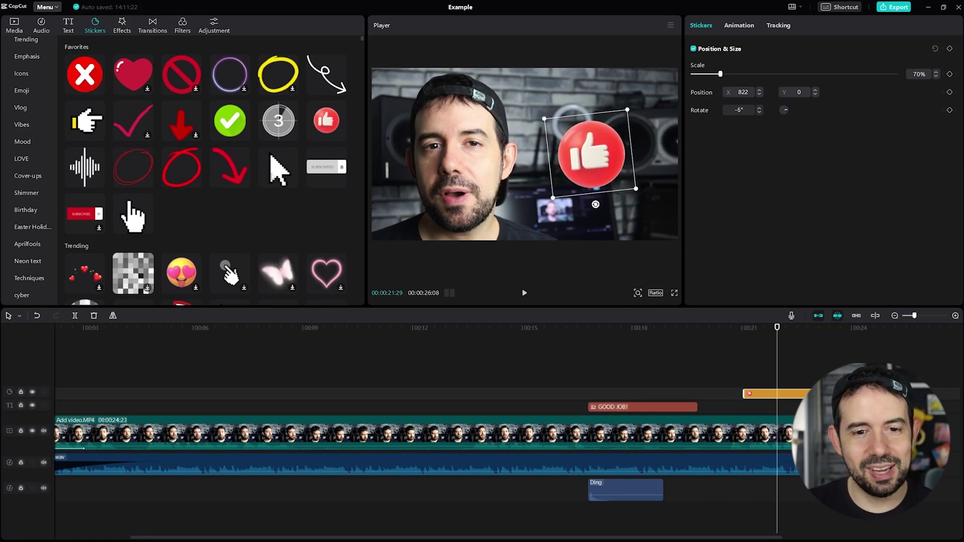
{"action": "mouse_move", "coordinate": [274, 167]}
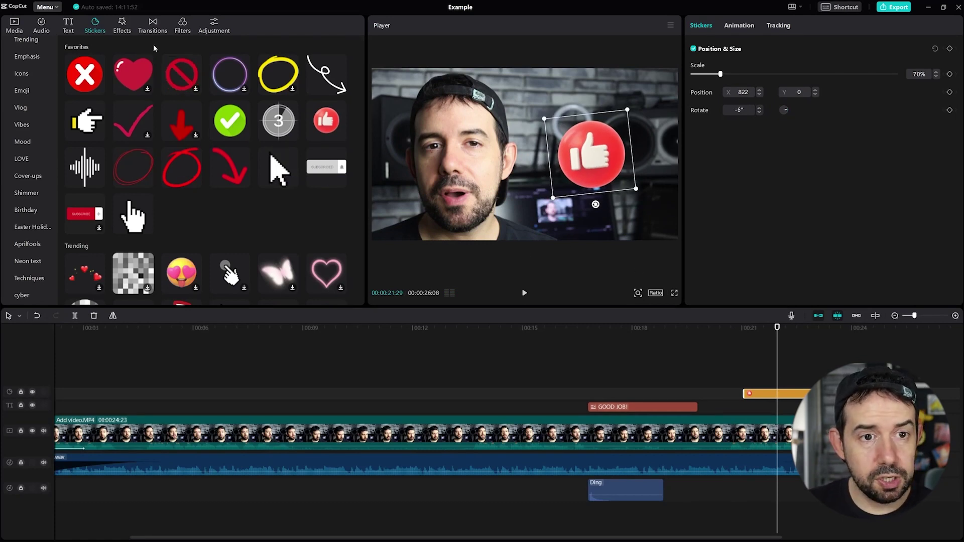
Add the Camcorder effect and stretch it to span roughly 00:06 to 00:16
{"action": "left_click", "coordinate": [122, 25]}
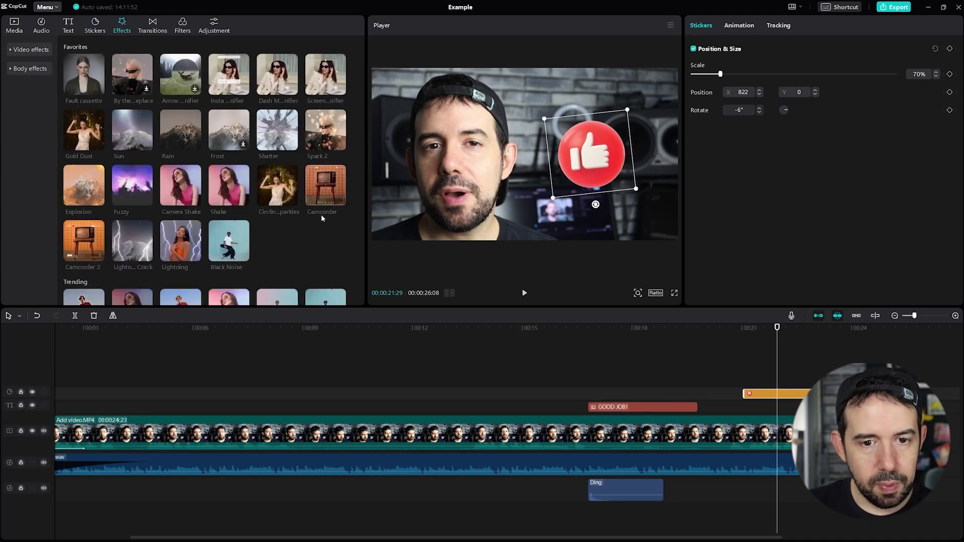
{"action": "left_click", "coordinate": [323, 189]}
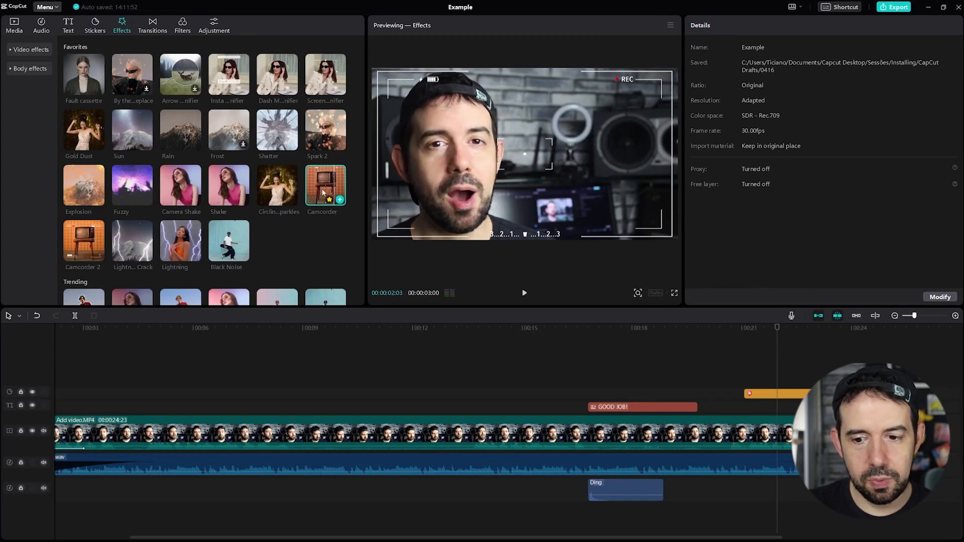
{"action": "left_click_drag", "start_coordinate": [326, 187], "coordinate": [314, 376]}
{"action": "left_click", "coordinate": [297, 329]}
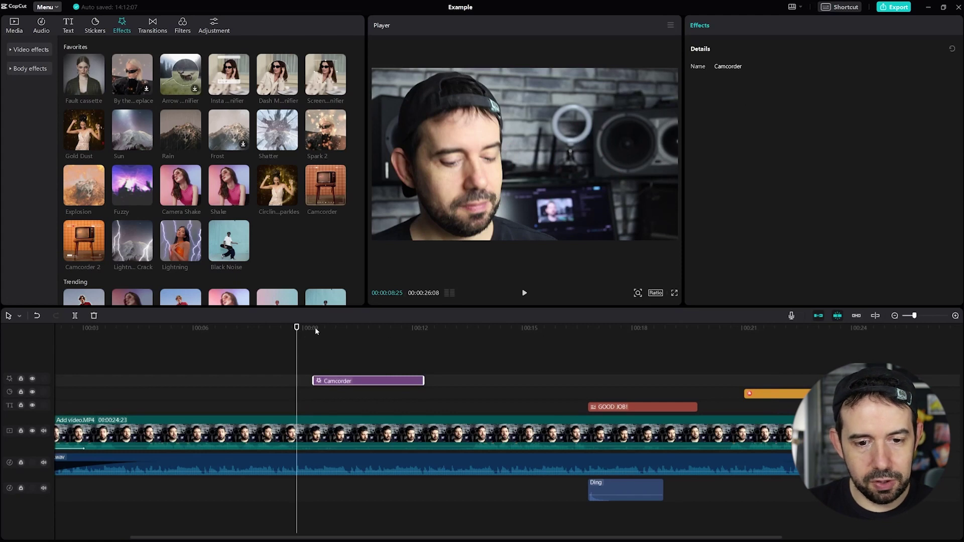
{"action": "key", "text": "space"}
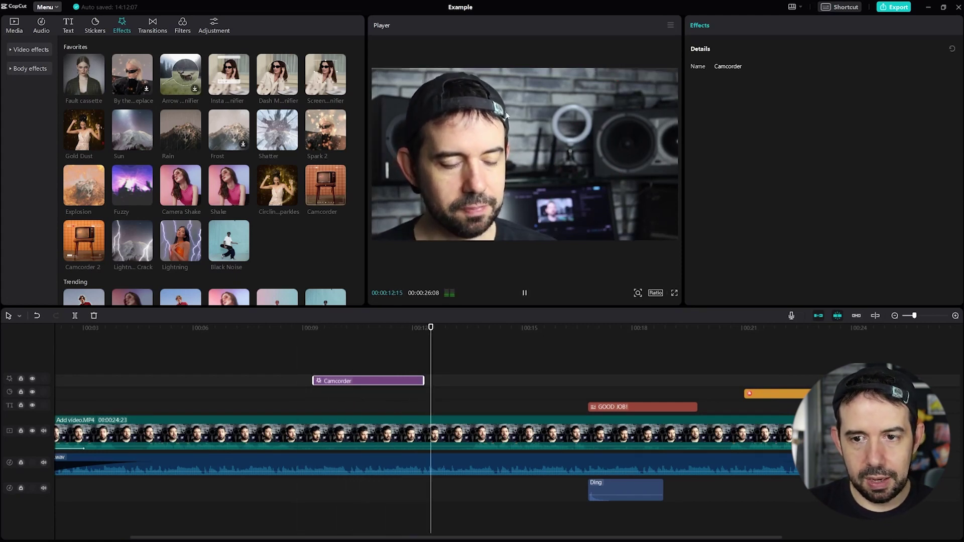
{"action": "key", "text": "space"}
{"action": "left_click_drag", "start_coordinate": [423, 379], "coordinate": [571, 380]}
{"action": "left_click_drag", "start_coordinate": [312, 381], "coordinate": [200, 381]}
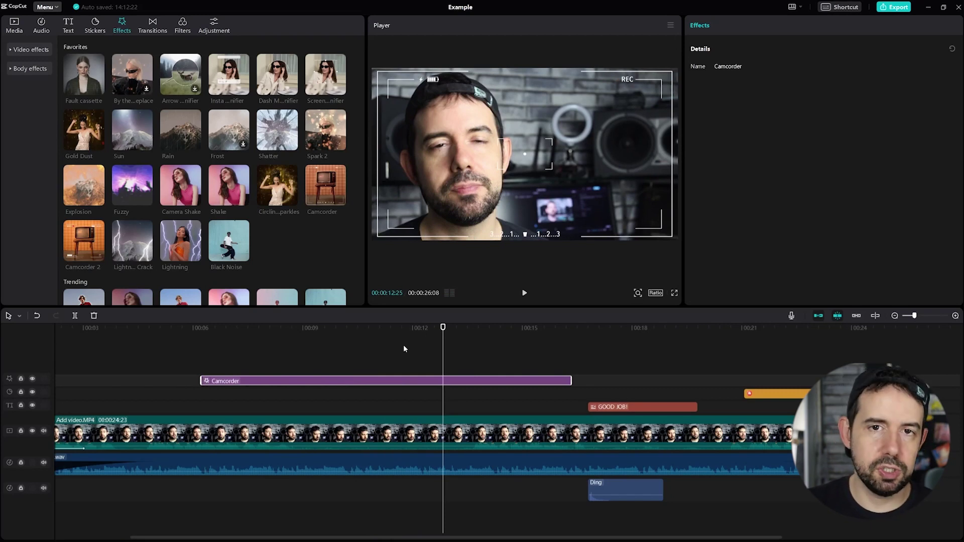
Split the main clip near 00:03 and trim the start of the second piece
{"action": "left_click", "coordinate": [154, 23]}
{"action": "key", "text": "ctrl+minus"}
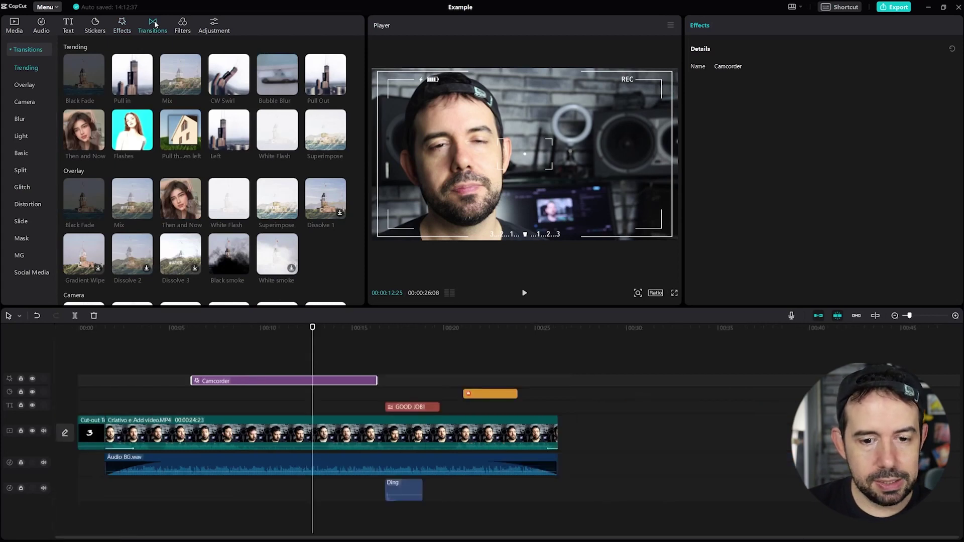
{"action": "key", "text": "ctrl+minus"}
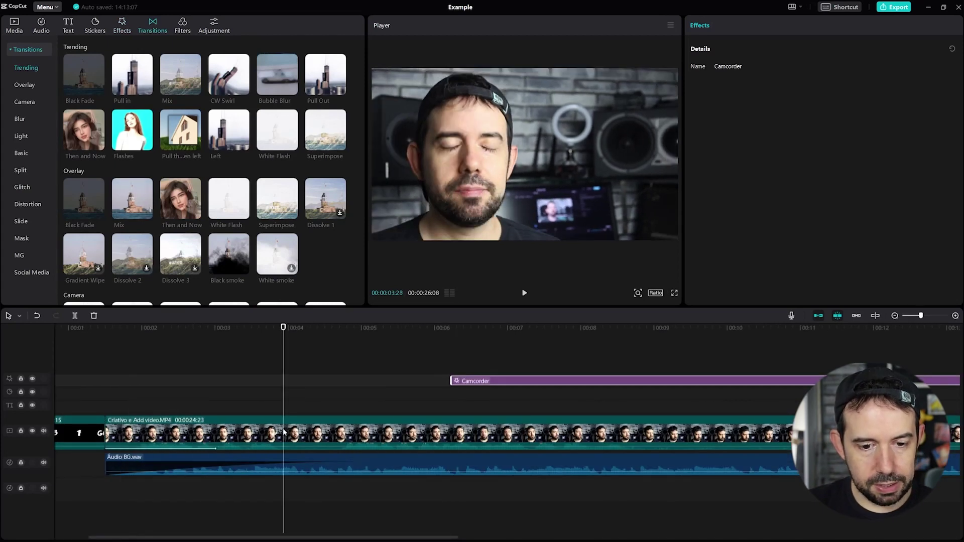
{"action": "left_click", "coordinate": [74, 318]}
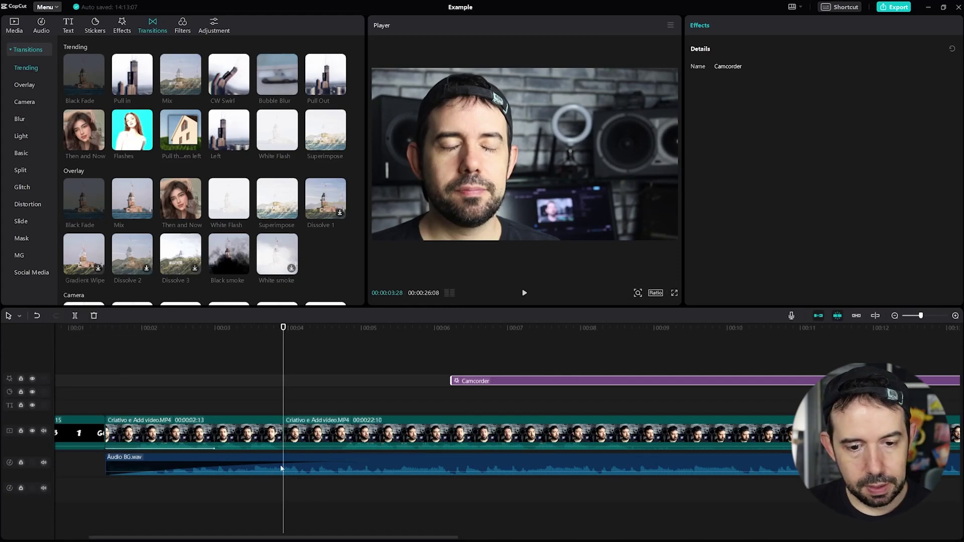
{"action": "left_click_drag", "start_coordinate": [284, 435], "coordinate": [346, 435]}
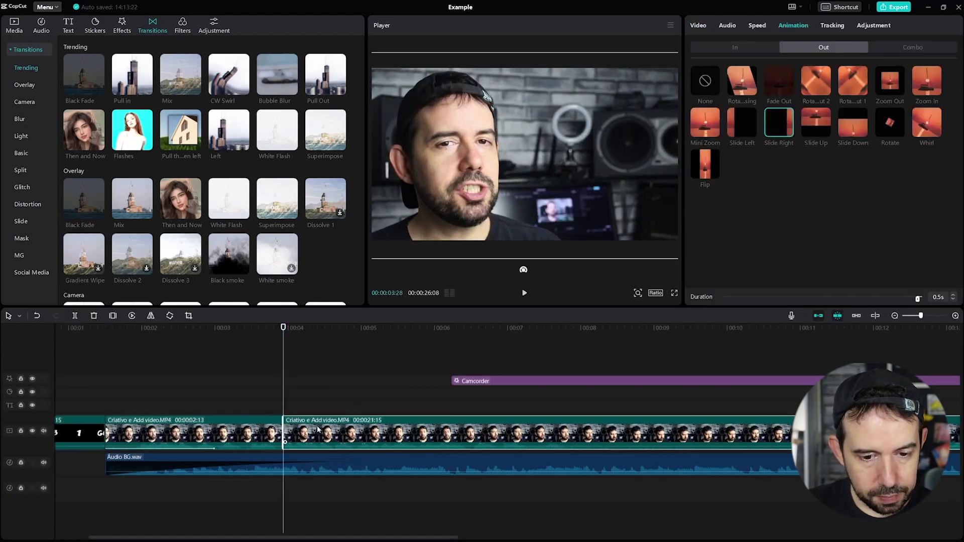
{"action": "left_click", "coordinate": [241, 329]}
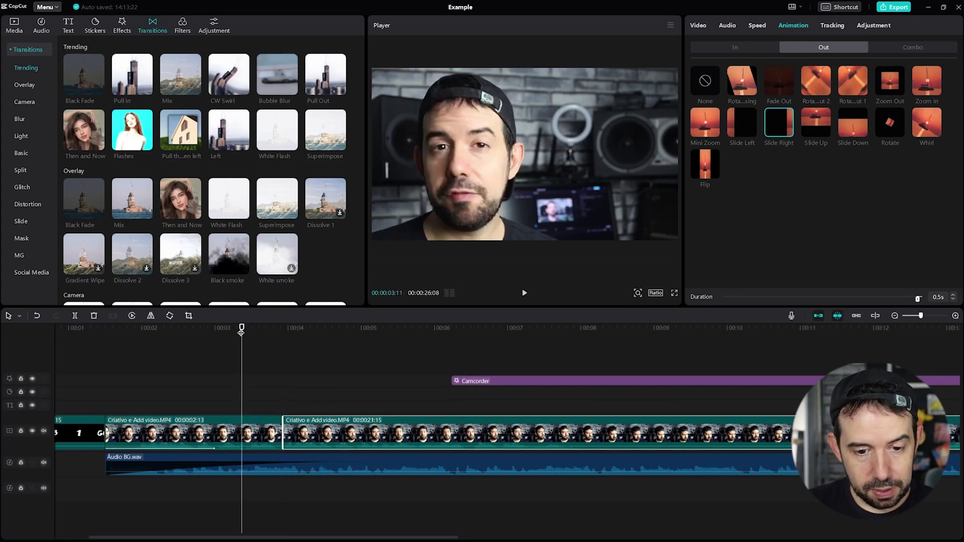
{"action": "key", "text": "space"}
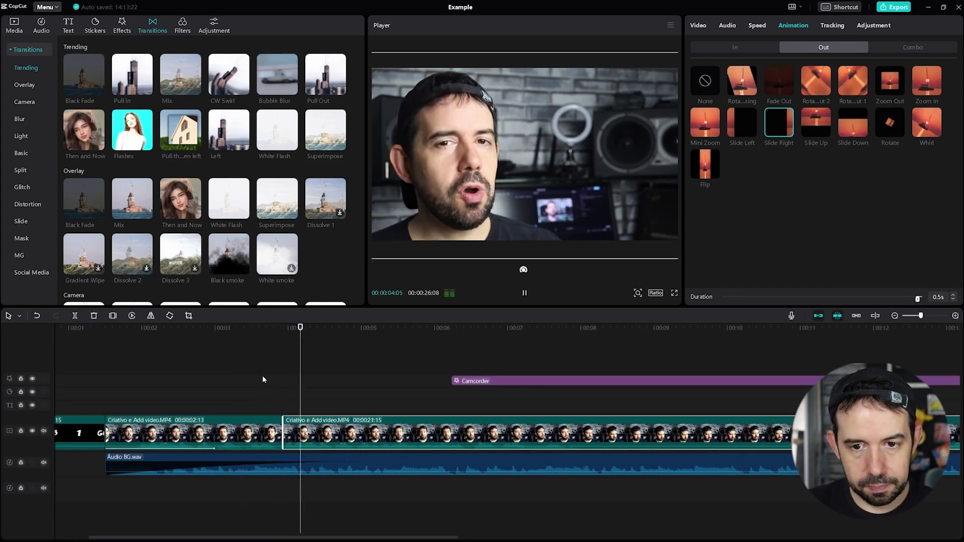
{"action": "left_click", "coordinate": [248, 330]}
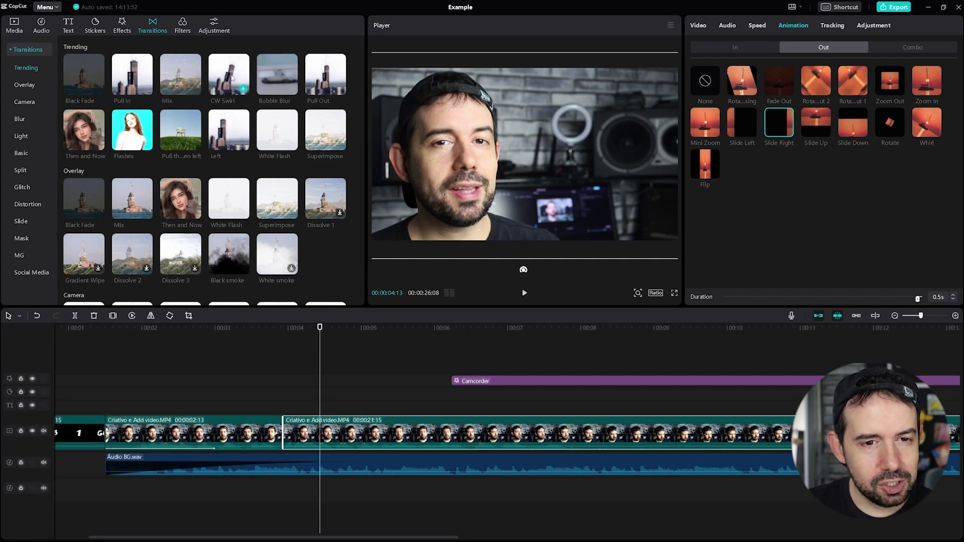
Place the CW Swirl transition on the cut and preview it
{"action": "left_click_drag", "start_coordinate": [227, 80], "coordinate": [273, 420]}
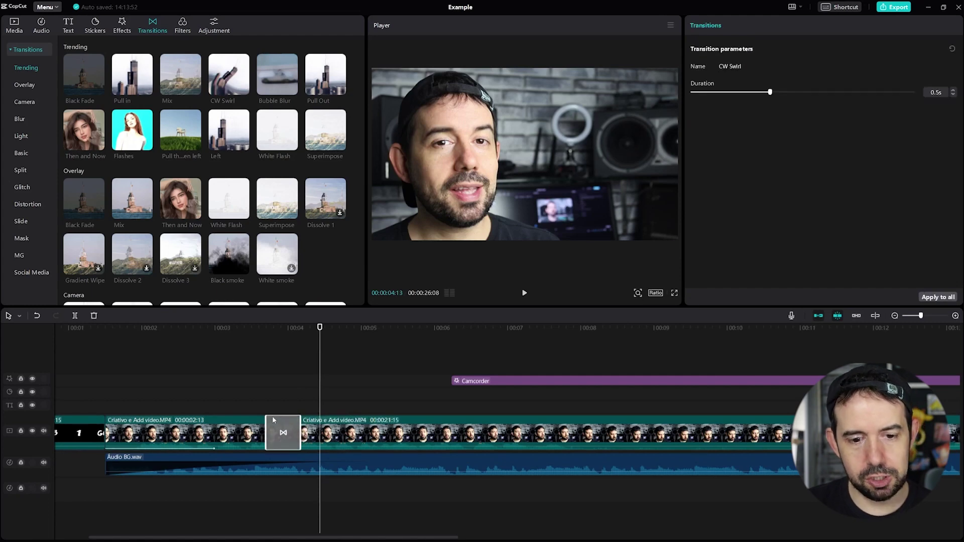
{"action": "left_click", "coordinate": [217, 327]}
{"action": "key", "text": "space"}
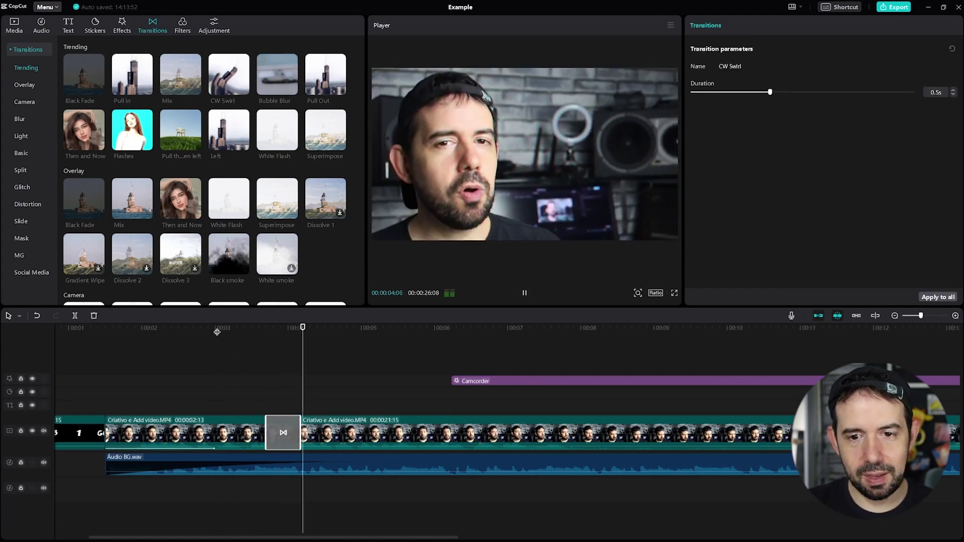
{"action": "key", "text": "space"}
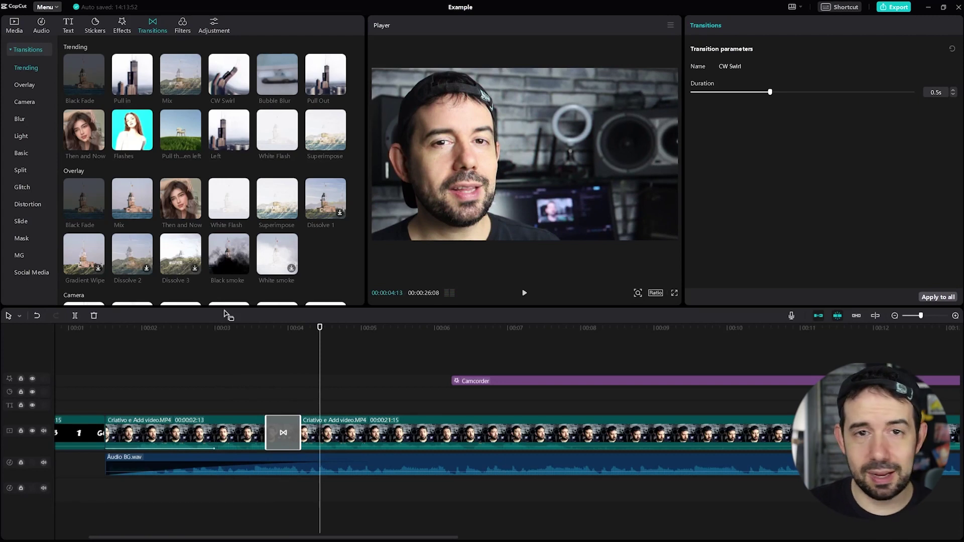
Add the Robust filter across the video and preview it from the GOOD JOB! moment
{"action": "left_click", "coordinate": [183, 32]}
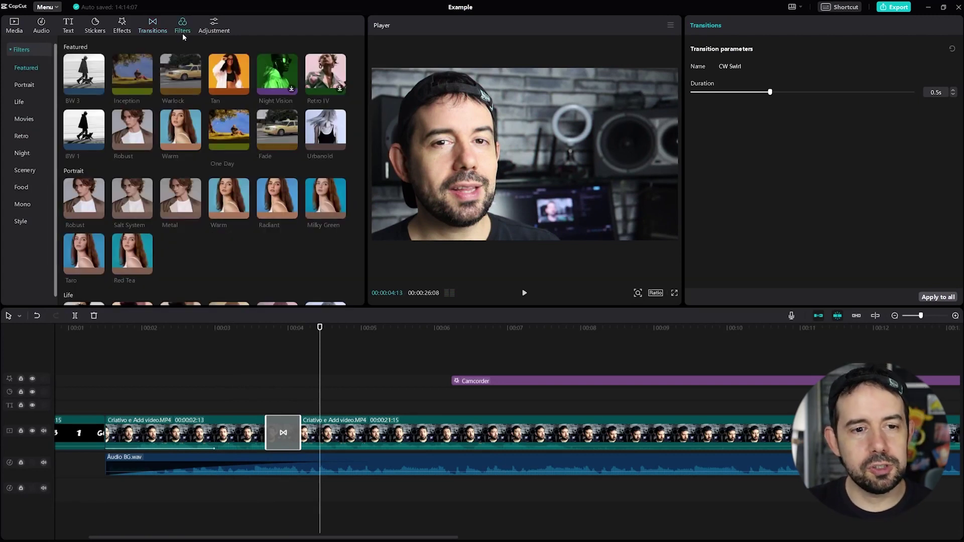
{"action": "key", "text": "ctrl+minus"}
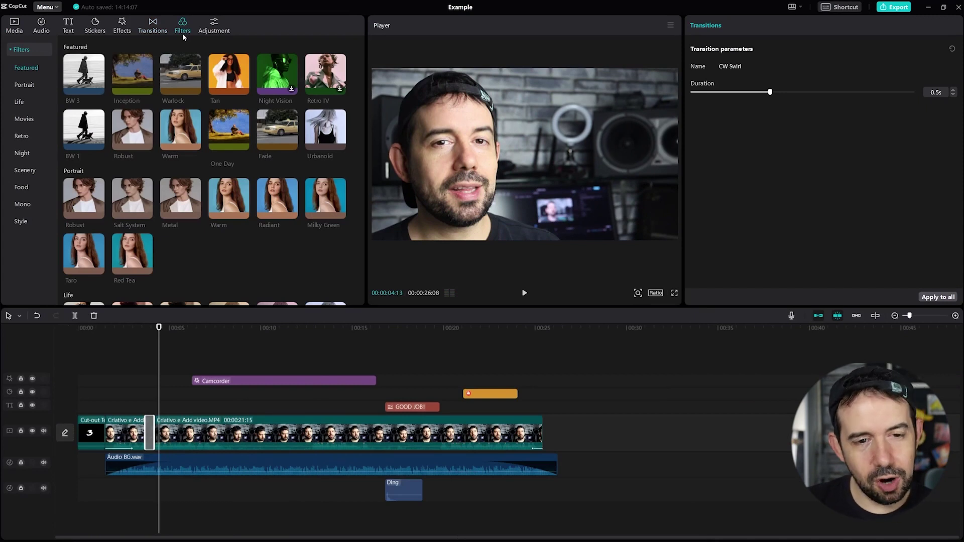
{"action": "left_click", "coordinate": [134, 126]}
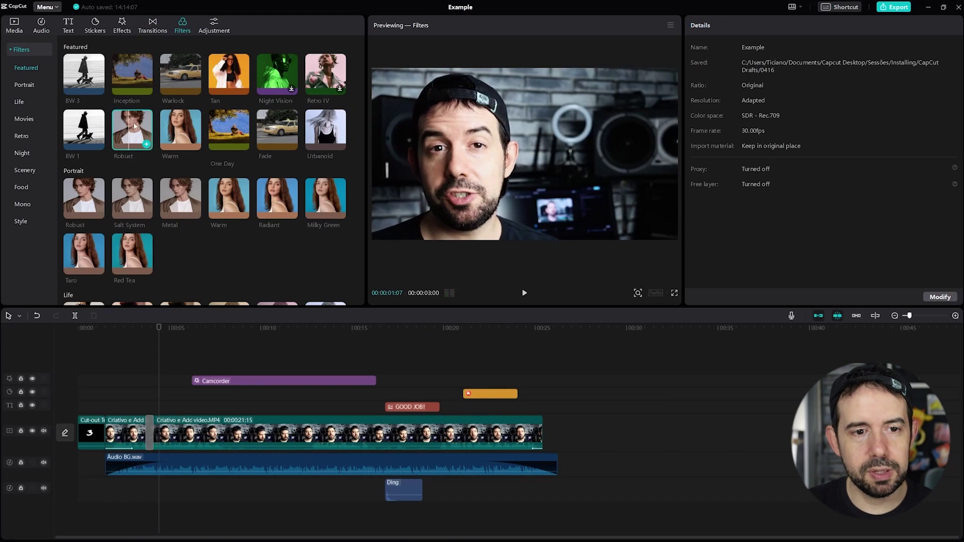
{"action": "left_click_drag", "start_coordinate": [135, 125], "coordinate": [559, 382]}
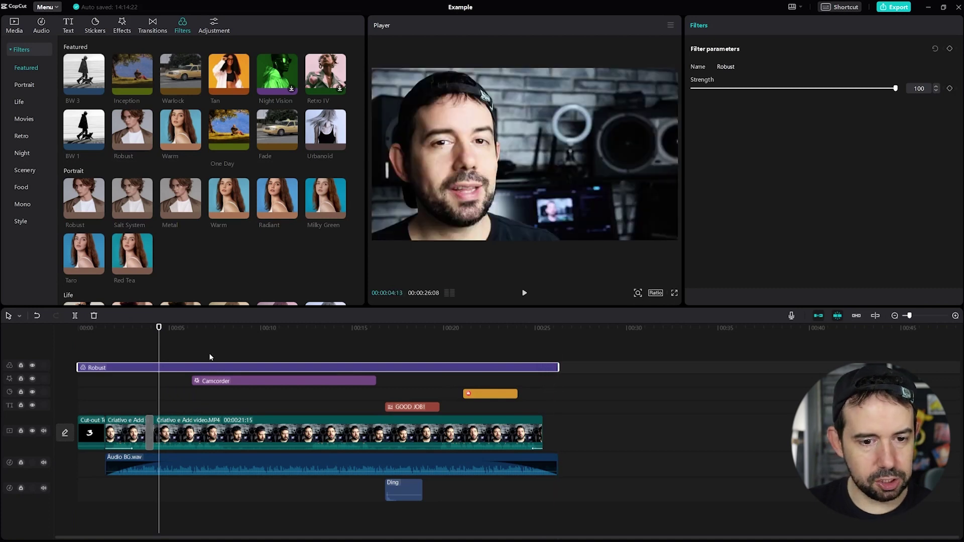
{"action": "left_click", "coordinate": [396, 329]}
{"action": "key", "text": "space"}
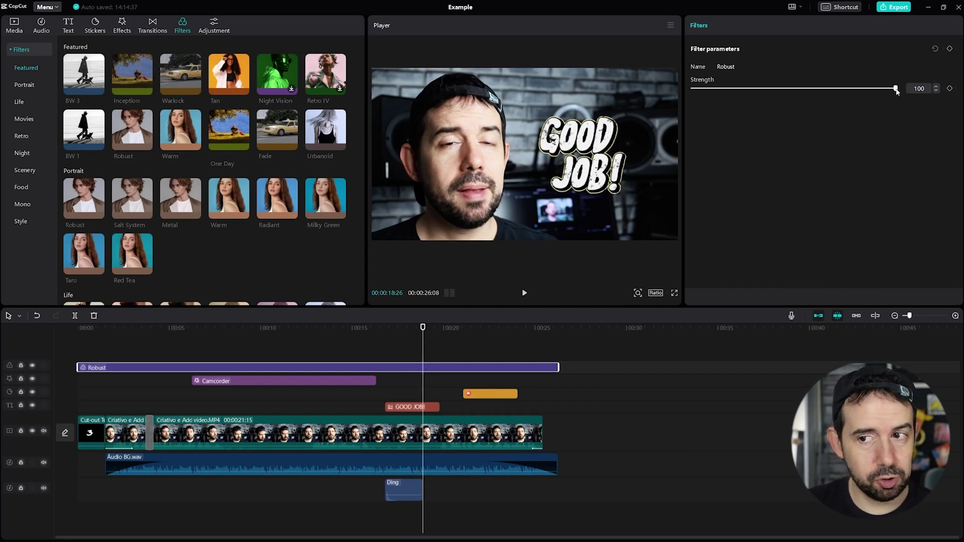
Lower the Robust filter's strength to 29 and replay the preview
{"action": "left_click_drag", "start_coordinate": [896, 89], "coordinate": [754, 92]}
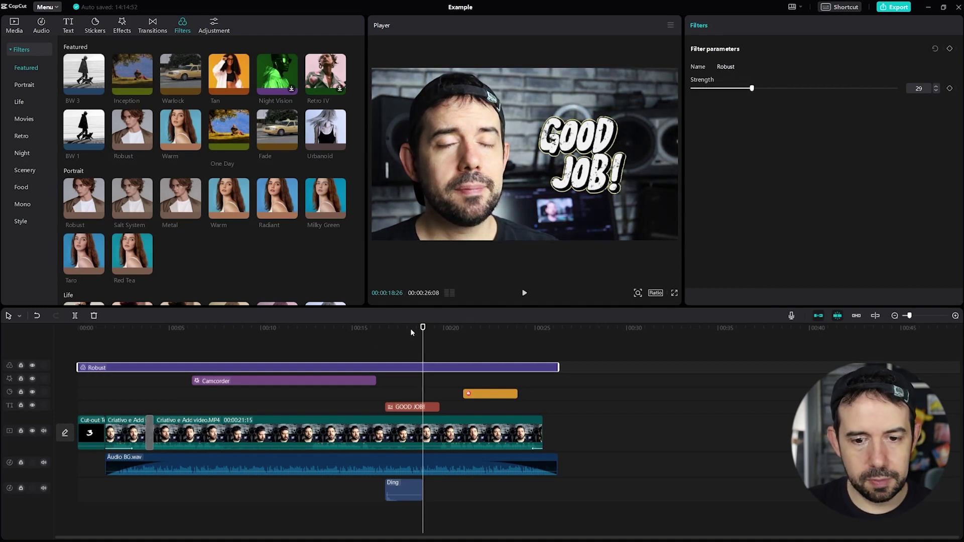
{"action": "left_click", "coordinate": [396, 331]}
{"action": "key", "text": "space"}
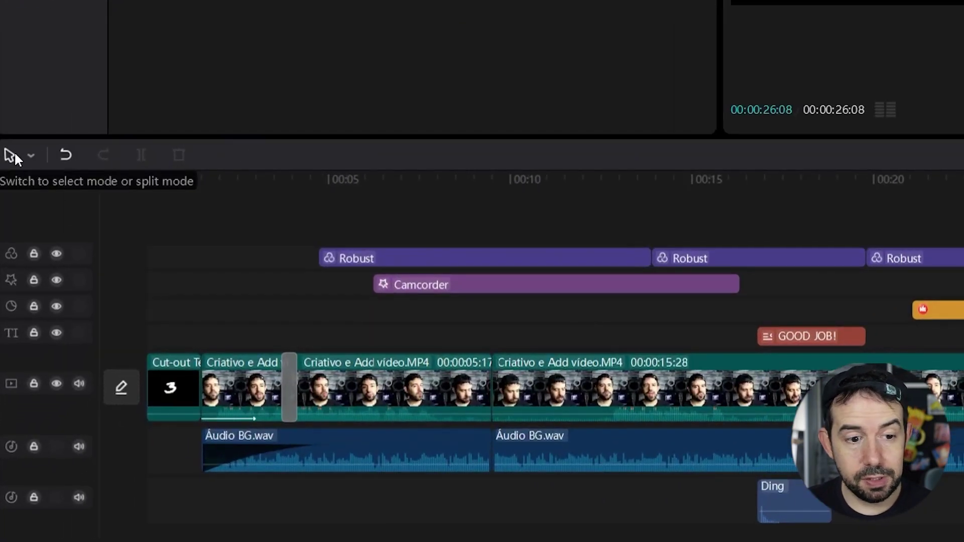
Switch the timeline to Split mode and cut the Robust filter clip in two places
{"action": "left_click", "coordinate": [14, 155]}
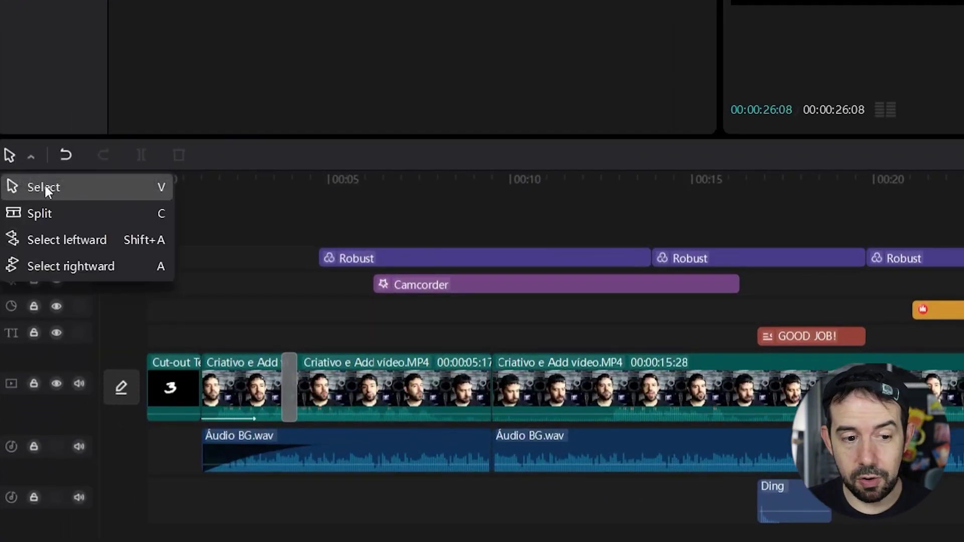
{"action": "left_click", "coordinate": [45, 187]}
{"action": "left_click", "coordinate": [362, 260]}
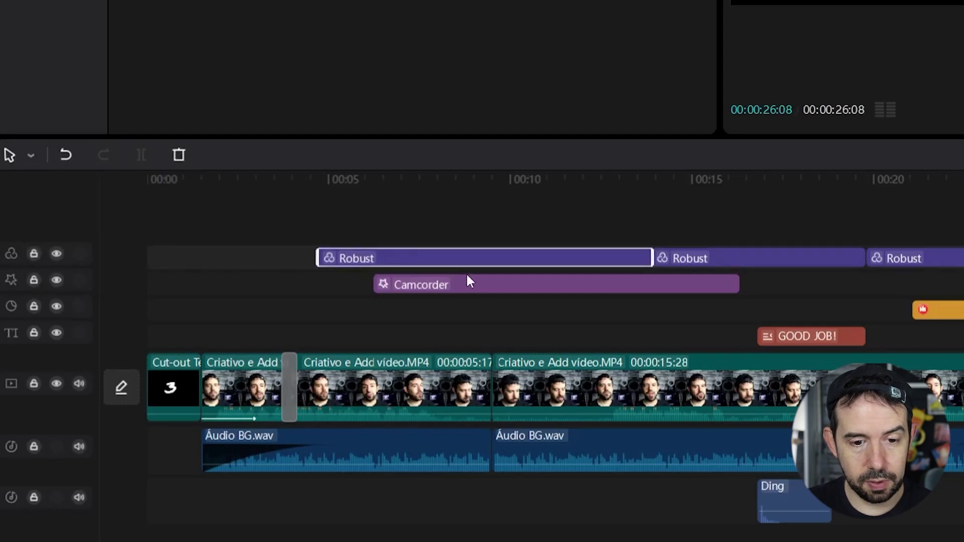
{"action": "left_click", "coordinate": [477, 289]}
{"action": "left_click", "coordinate": [19, 162]}
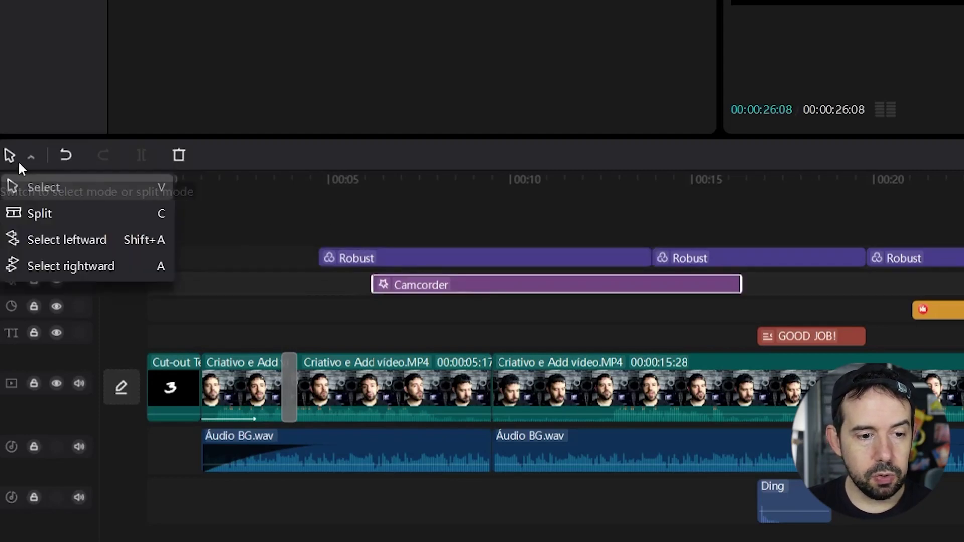
{"action": "left_click", "coordinate": [52, 213]}
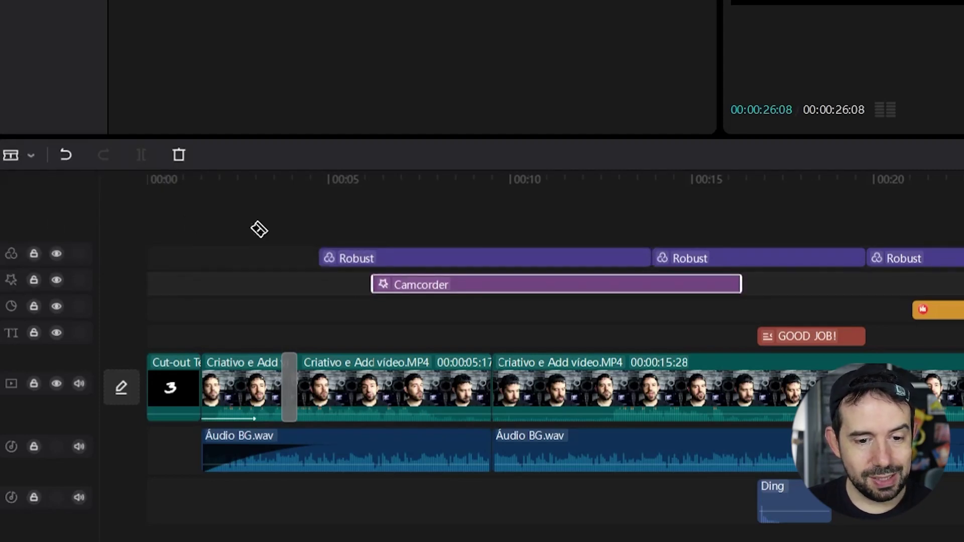
{"action": "left_click", "coordinate": [457, 259]}
{"action": "left_click", "coordinate": [548, 258]}
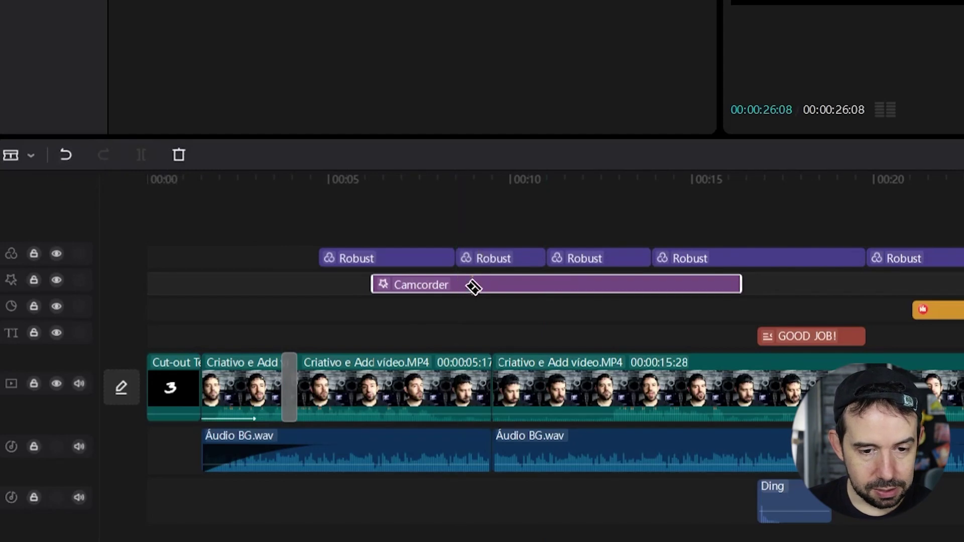
Return to Select mode and delete the first Robust filter piece
{"action": "left_click", "coordinate": [18, 155]}
{"action": "left_click", "coordinate": [32, 187]}
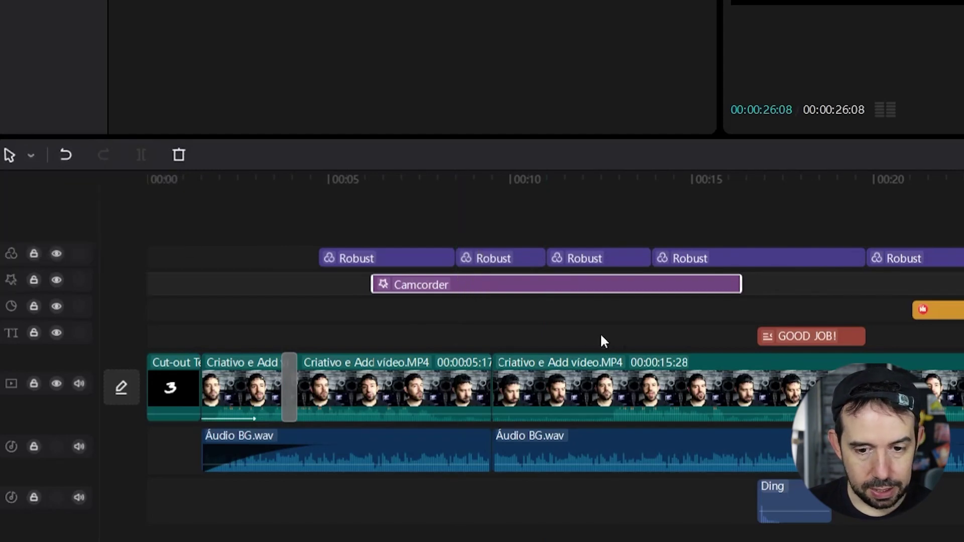
{"action": "left_click", "coordinate": [431, 255]}
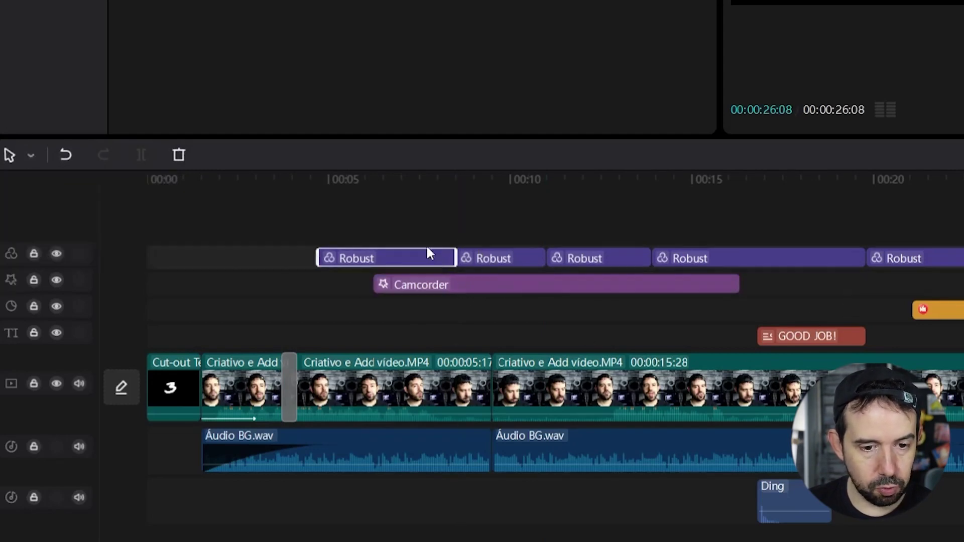
{"action": "left_click", "coordinate": [178, 155]}
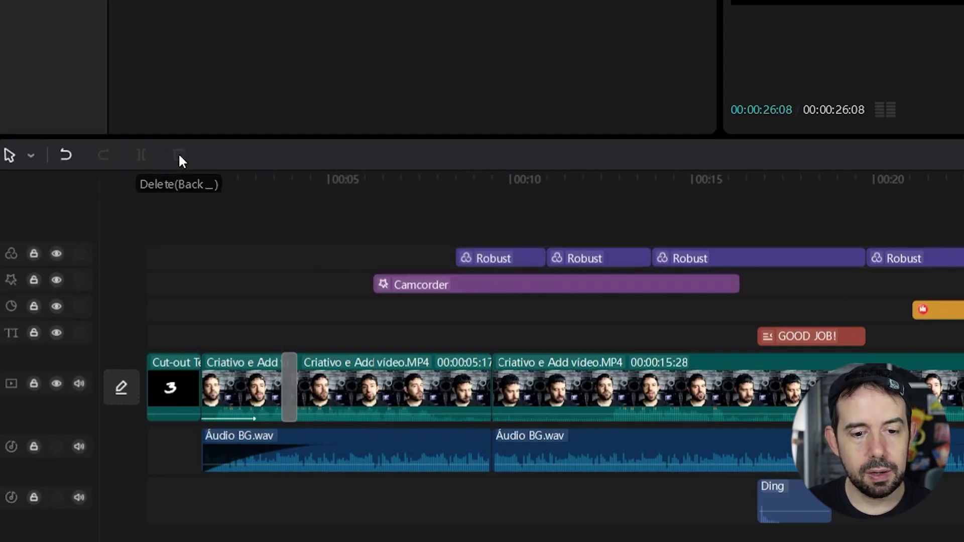
{"action": "left_click", "coordinate": [374, 396]}
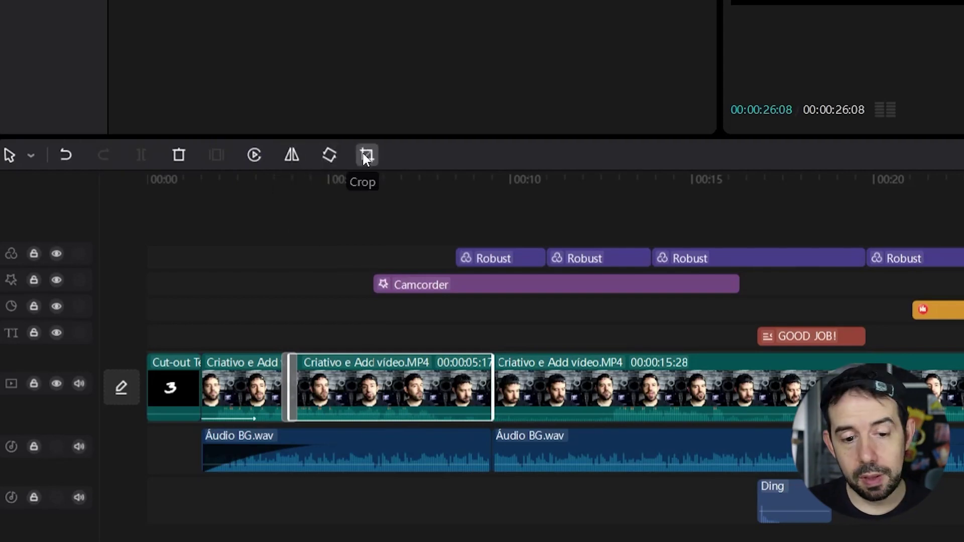
Place the playhead at about 00:08 inside the Camcorder section
{"action": "left_click", "coordinate": [728, 179]}
{"action": "left_click", "coordinate": [426, 179]}
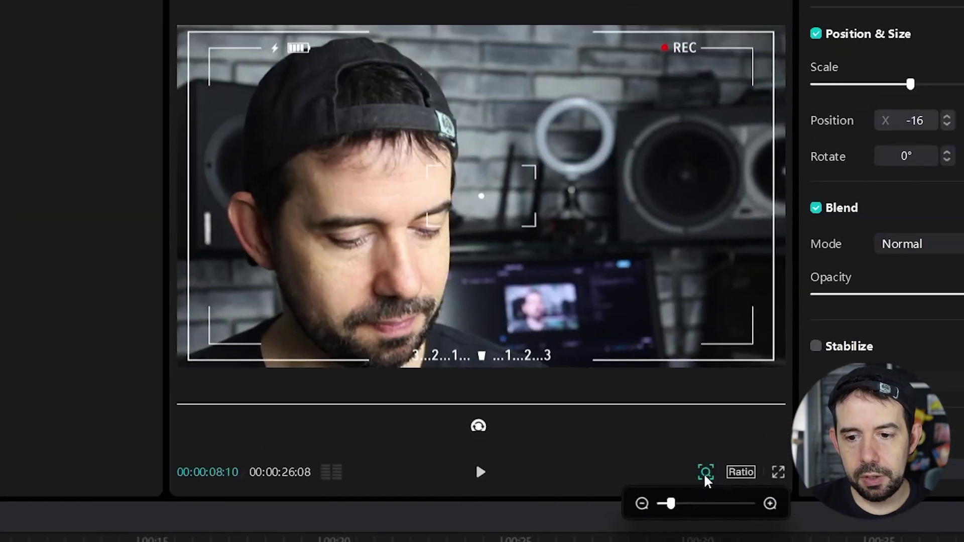
{"action": "mouse_move", "coordinate": [671, 504]}
{"action": "left_mouse_down"}
{"action": "mouse_move", "coordinate": [680, 516]}
{"action": "mouse_move", "coordinate": [660, 515]}
{"action": "mouse_move", "coordinate": [682, 515]}
{"action": "mouse_move", "coordinate": [673, 512]}
{"action": "left_mouse_up"}
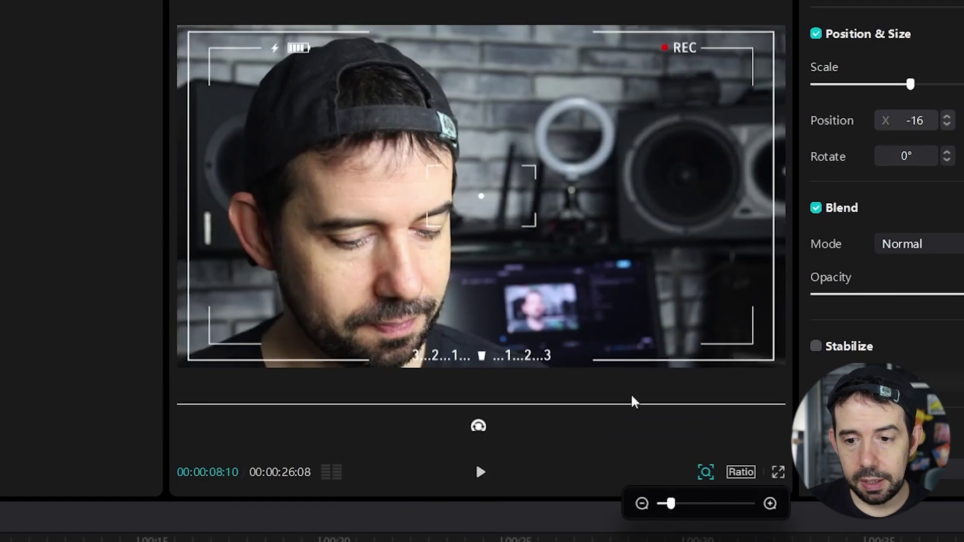
{"action": "left_click", "coordinate": [742, 473]}
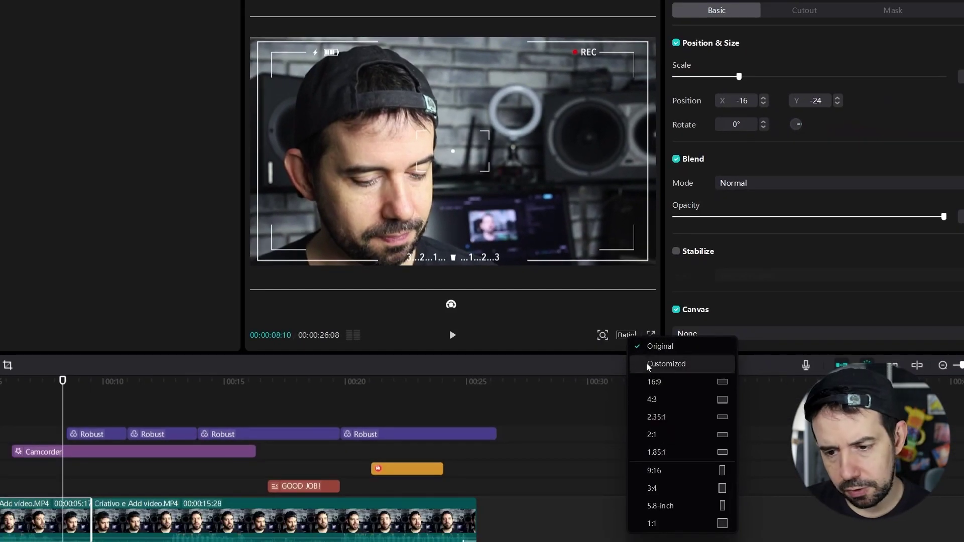
{"action": "left_click", "coordinate": [662, 525]}
{"action": "left_click", "coordinate": [631, 336]}
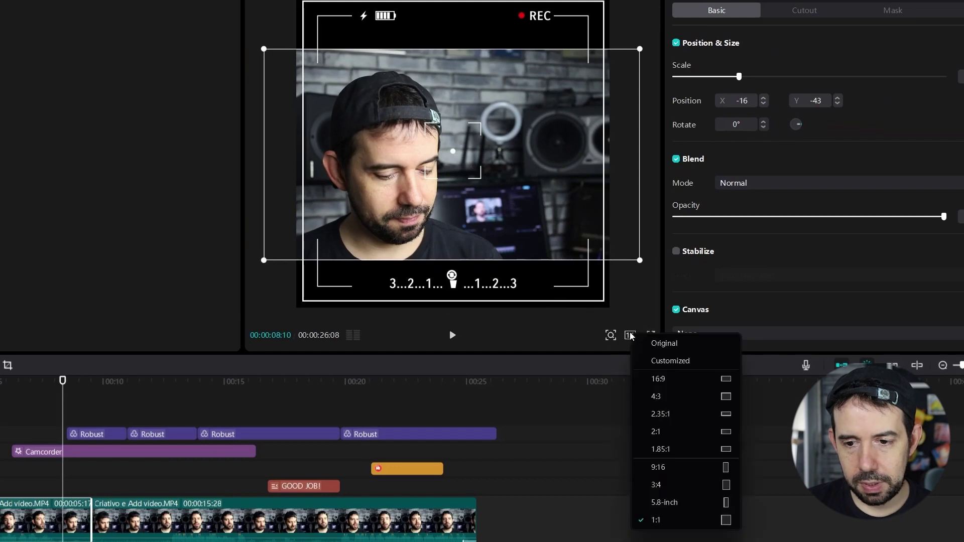
{"action": "left_click", "coordinate": [661, 345]}
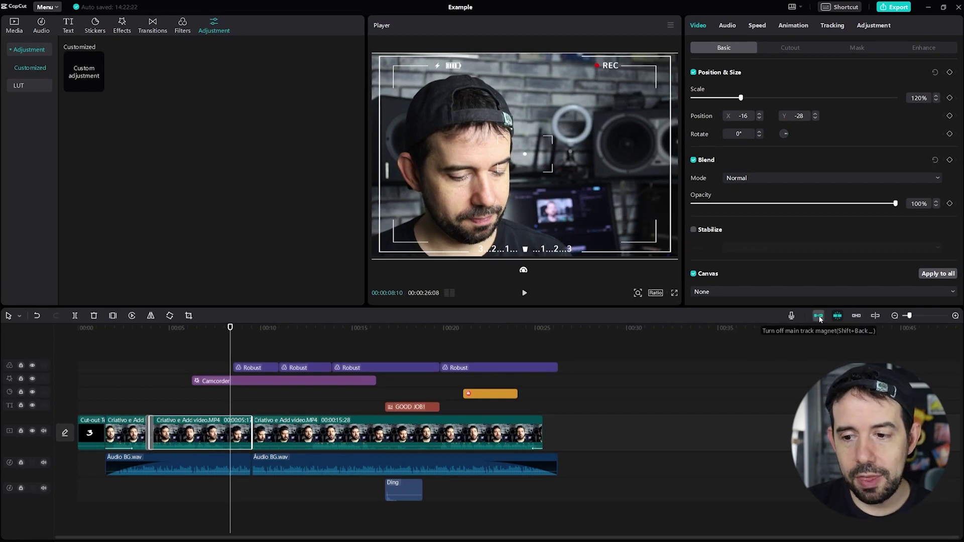
Delete the selected Criativo clip and close the gap it leaves in the main track
{"action": "left_click", "coordinate": [818, 316]}
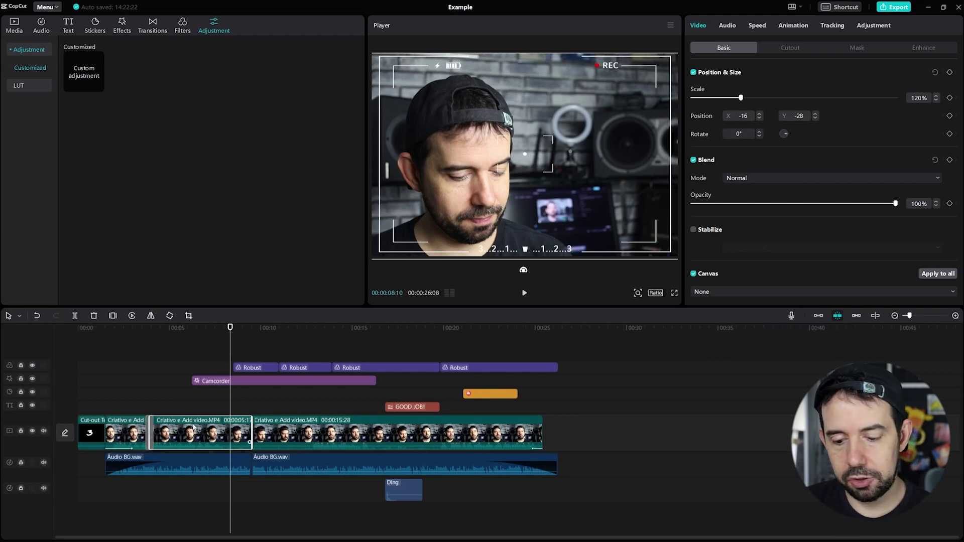
{"action": "key", "text": "Delete"}
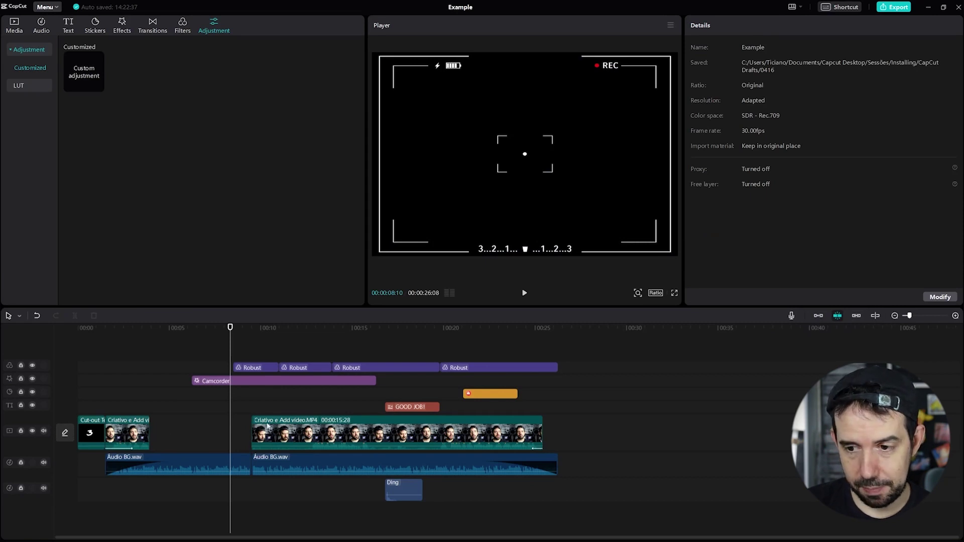
{"action": "left_click", "coordinate": [818, 316]}
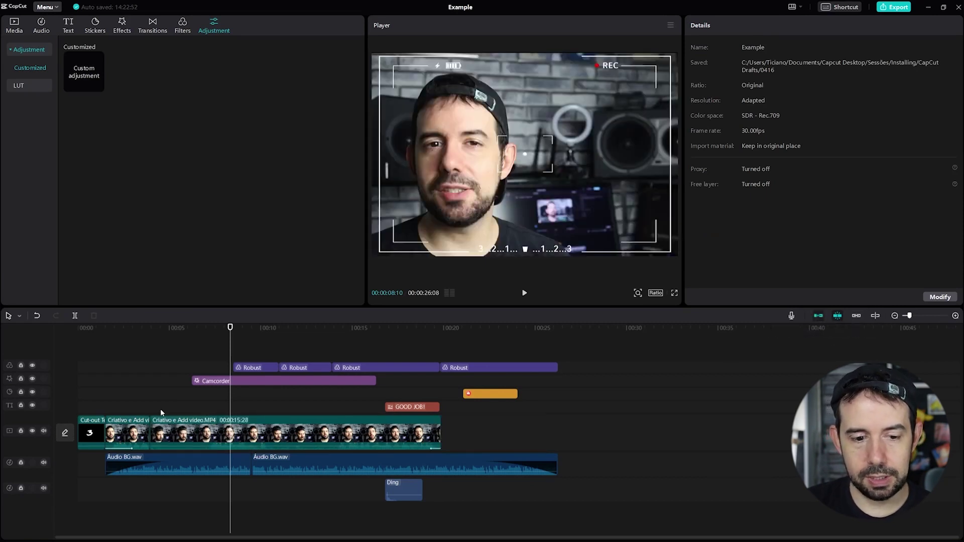
Slide the first Robust filter clip left to start with Camcorder, around 00:05
{"action": "left_click", "coordinate": [839, 315]}
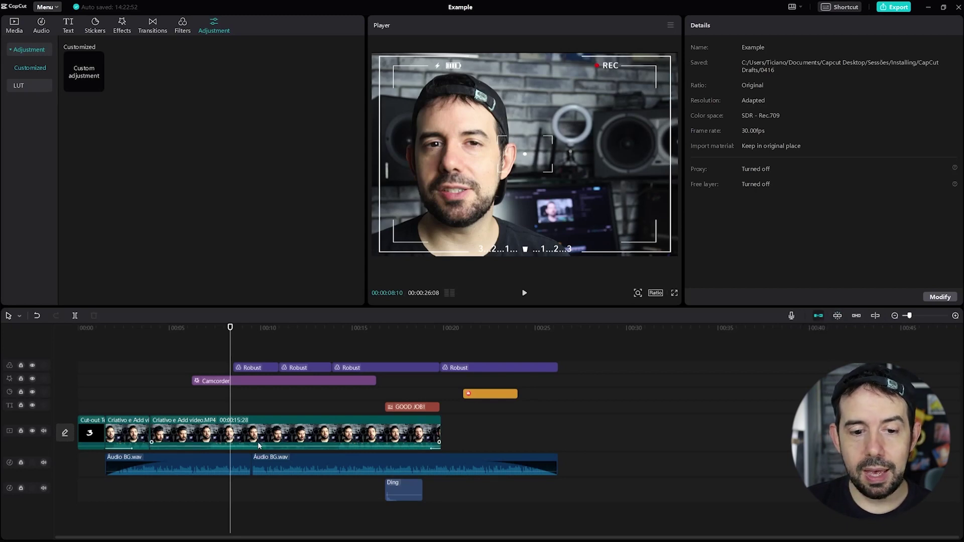
{"action": "left_click_drag", "start_coordinate": [261, 367], "coordinate": [241, 370]}
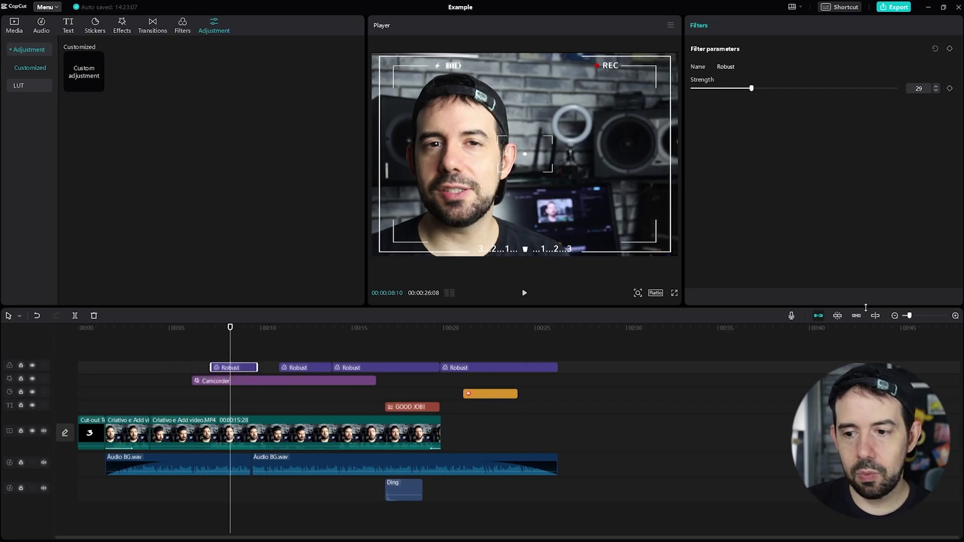
{"action": "left_click", "coordinate": [838, 317]}
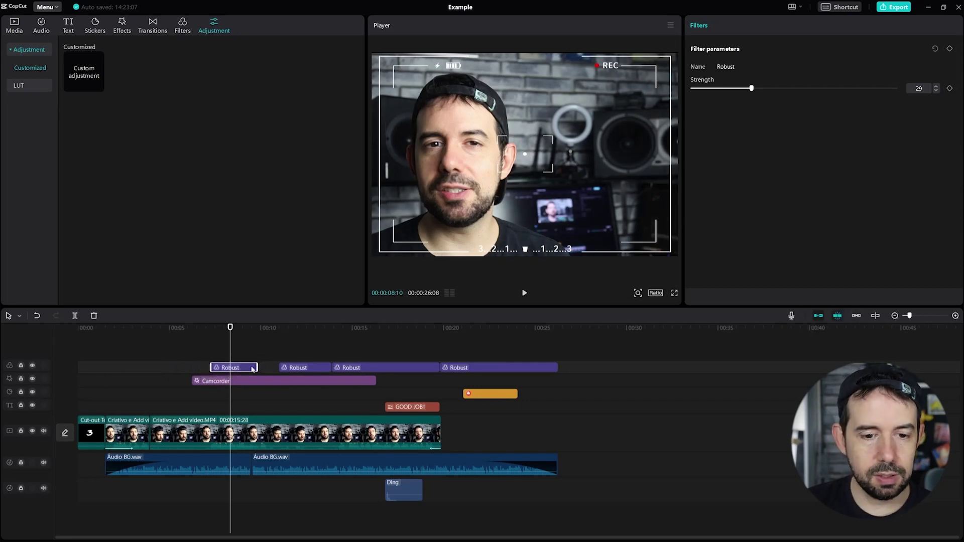
{"action": "mouse_move", "coordinate": [248, 370]}
{"action": "left_mouse_down"}
{"action": "mouse_move", "coordinate": [206, 370]}
{"action": "mouse_move", "coordinate": [230, 372]}
{"action": "left_mouse_up"}
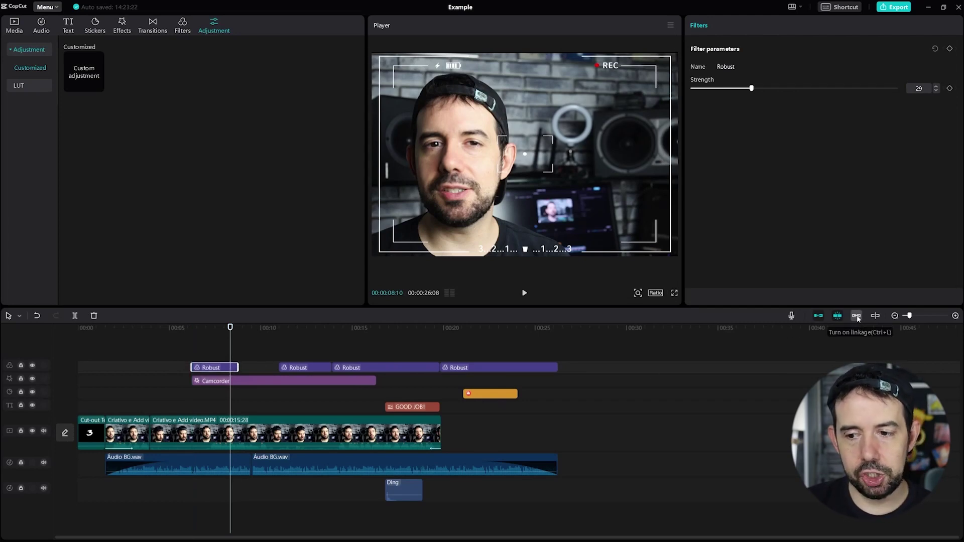
Delete the Criativo e Add video.MP4 clip and undo, testing it unlinked
{"action": "left_click", "coordinate": [310, 430]}
{"action": "key", "text": "Delete"}
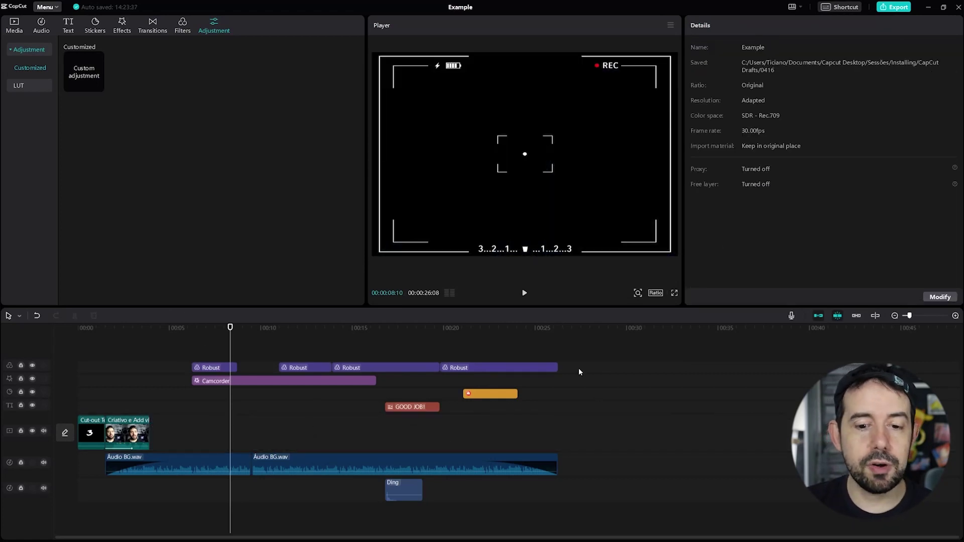
{"action": "key", "text": "ctrl+z"}
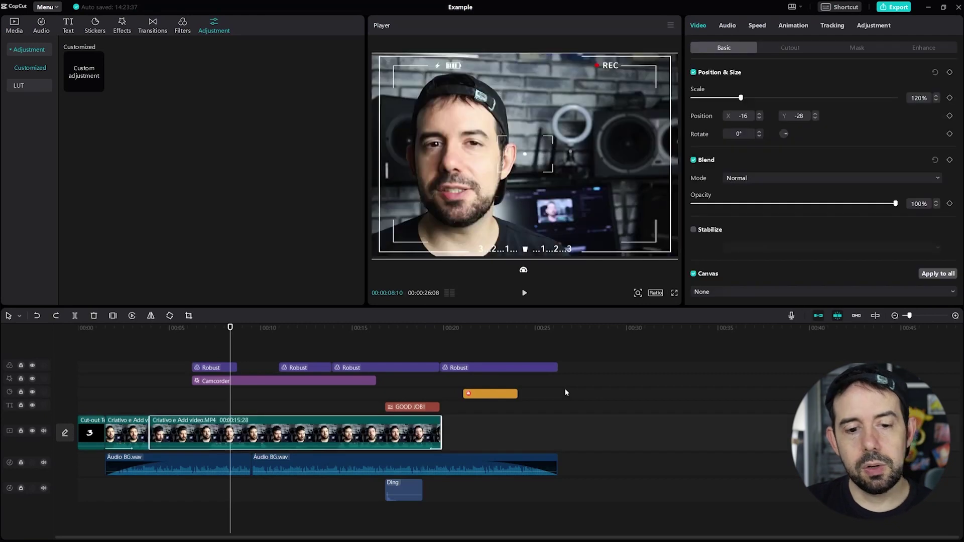
Turn on Linkage, then delete, undo and drag the clip so attached items follow
{"action": "left_click", "coordinate": [857, 316]}
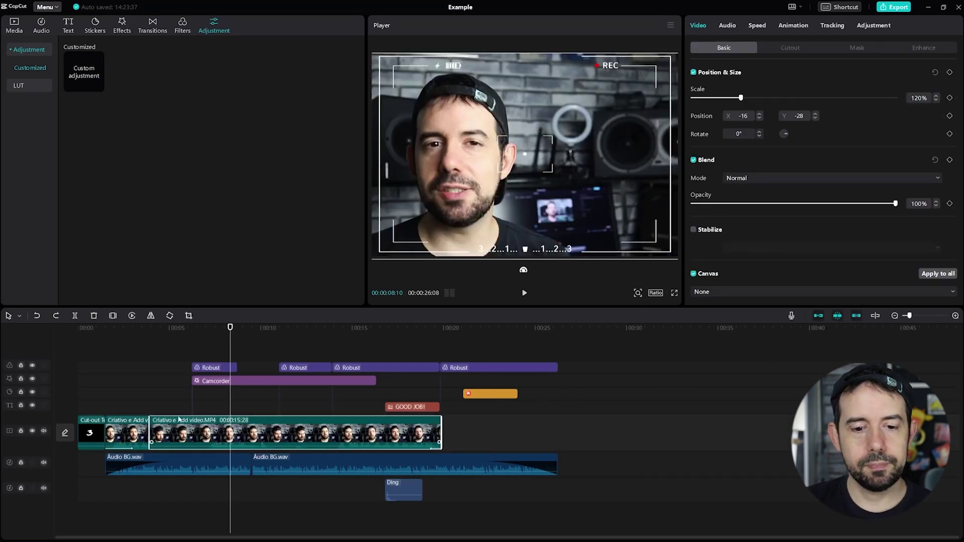
{"action": "key", "text": "Delete"}
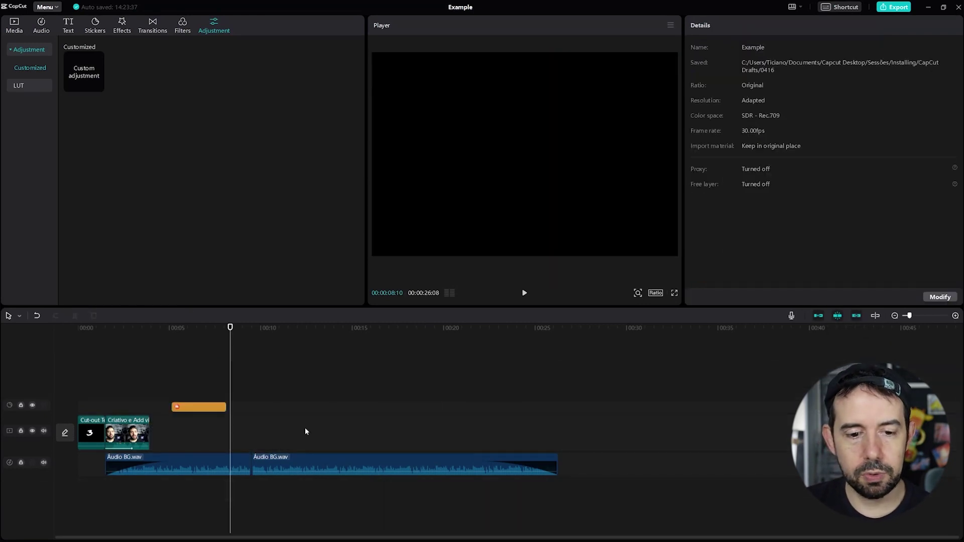
{"action": "key", "text": "ctrl+z"}
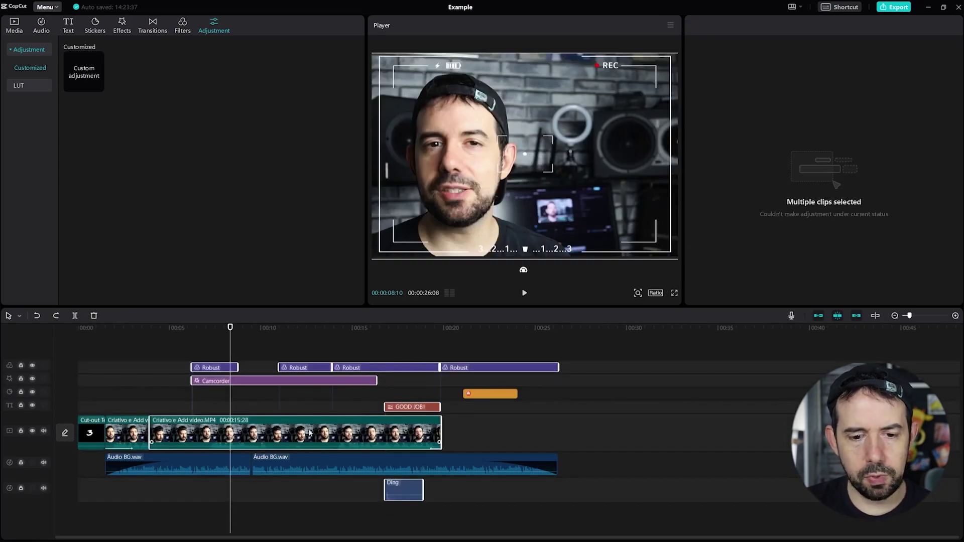
{"action": "left_click_drag", "start_coordinate": [307, 433], "coordinate": [404, 431]}
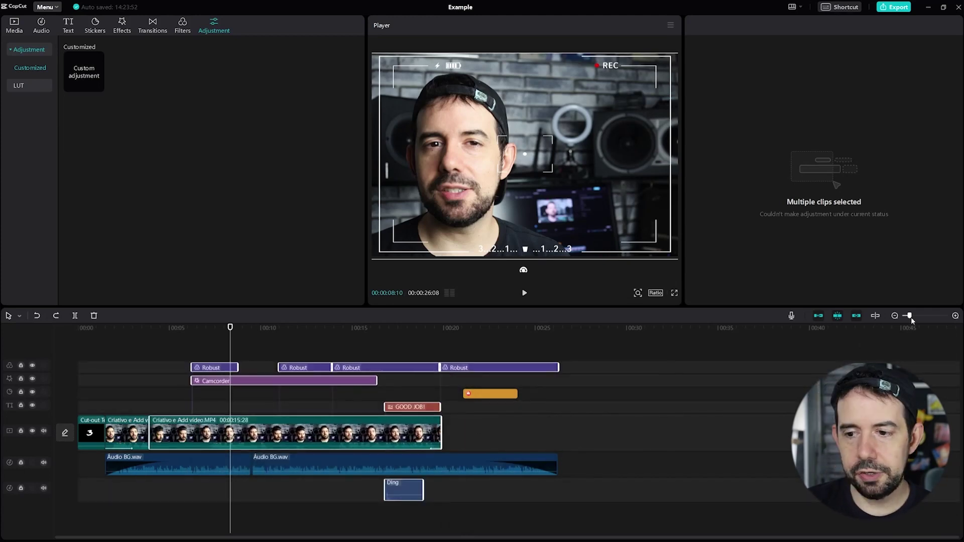
{"action": "left_click_drag", "start_coordinate": [910, 316], "coordinate": [911, 316]}
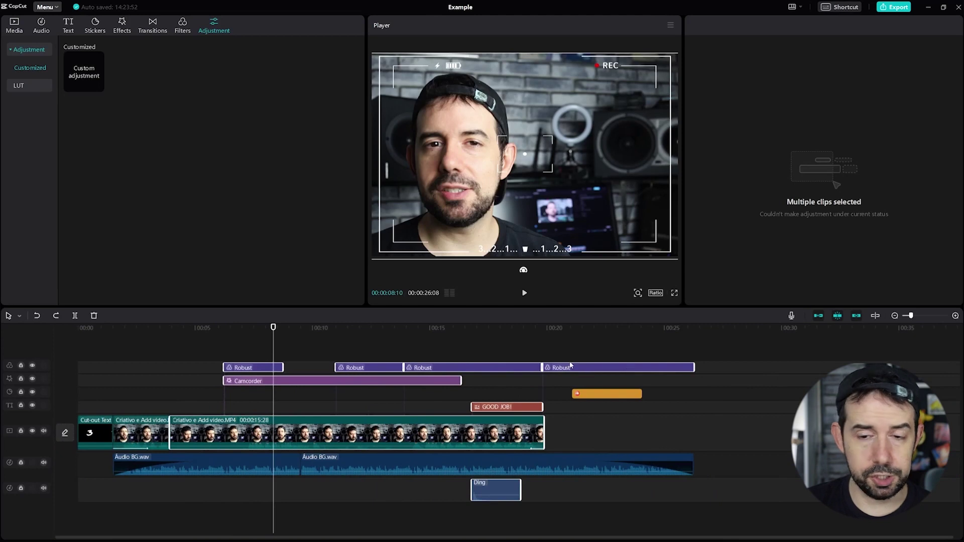
{"action": "left_click", "coordinate": [841, 6]}
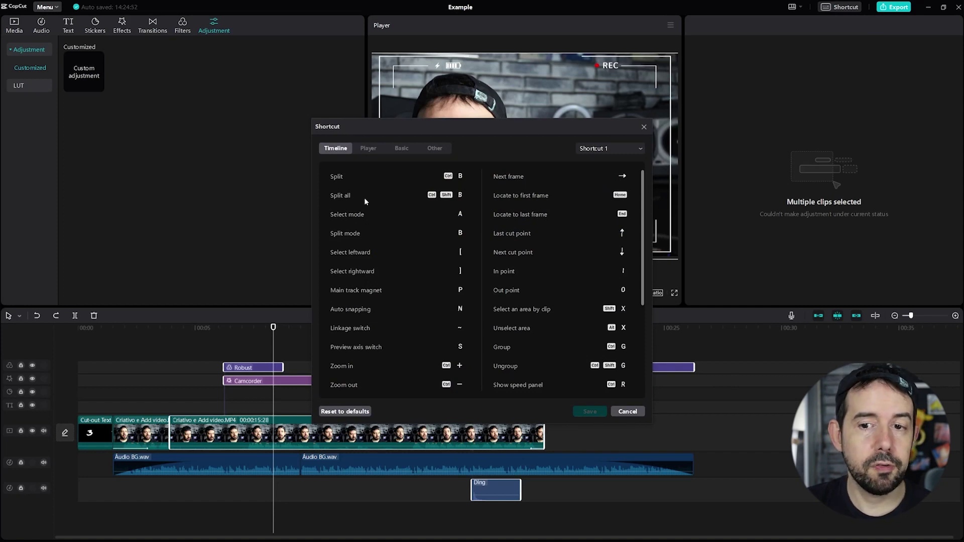
{"action": "key", "text": "Escape"}
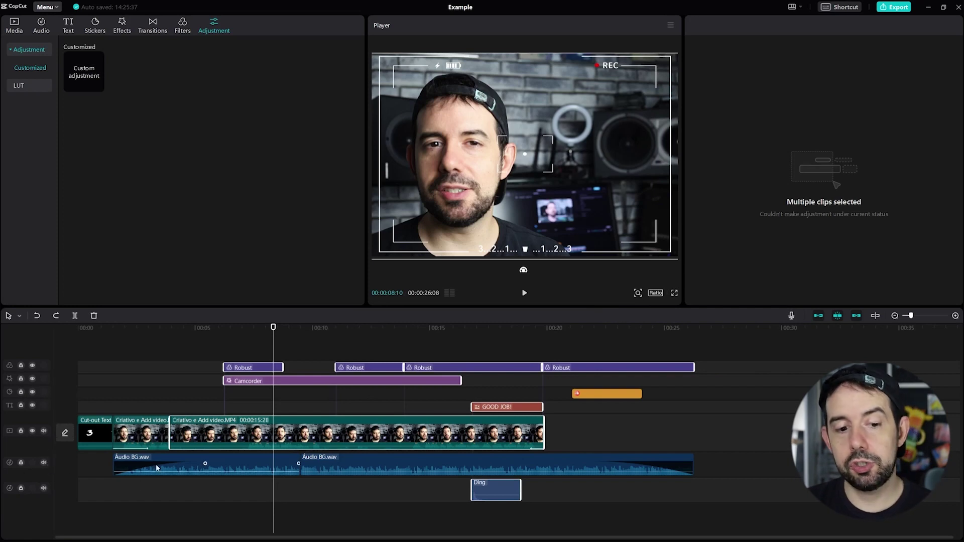
{"action": "left_click", "coordinate": [45, 466]}
{"action": "left_click", "coordinate": [44, 465]}
{"action": "left_click", "coordinate": [196, 354]}
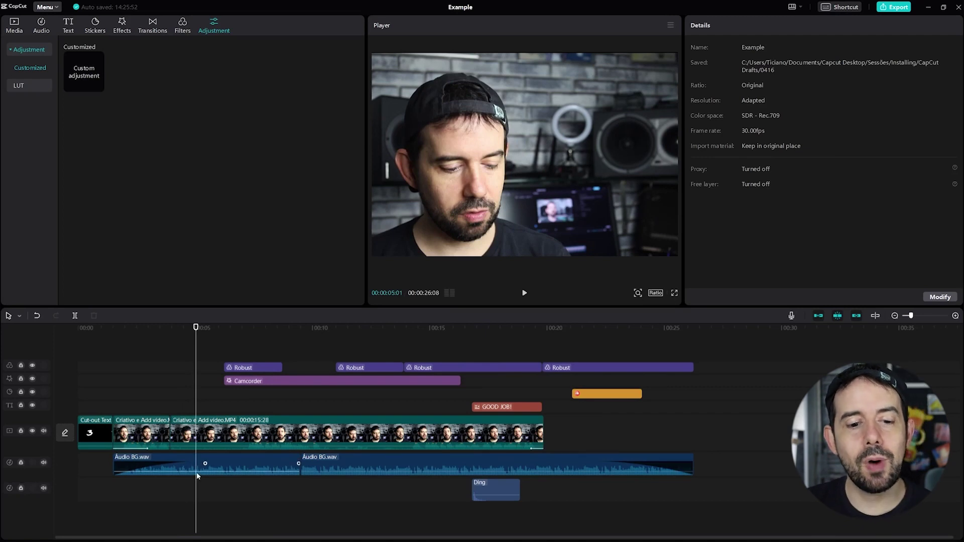
Select both Criativo video clips together with both Audio BG.wav clips
{"action": "right_click", "coordinate": [247, 425]}
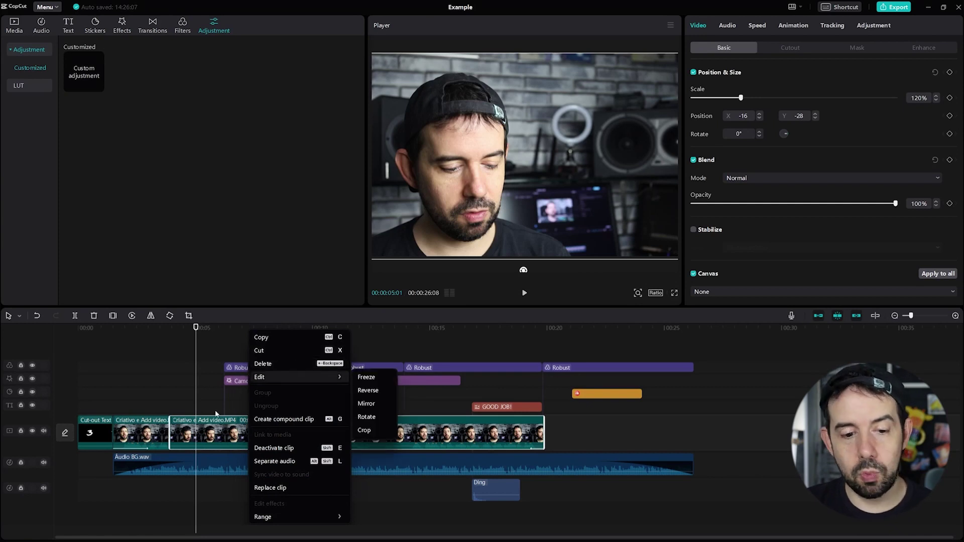
{"action": "left_click", "coordinate": [209, 399]}
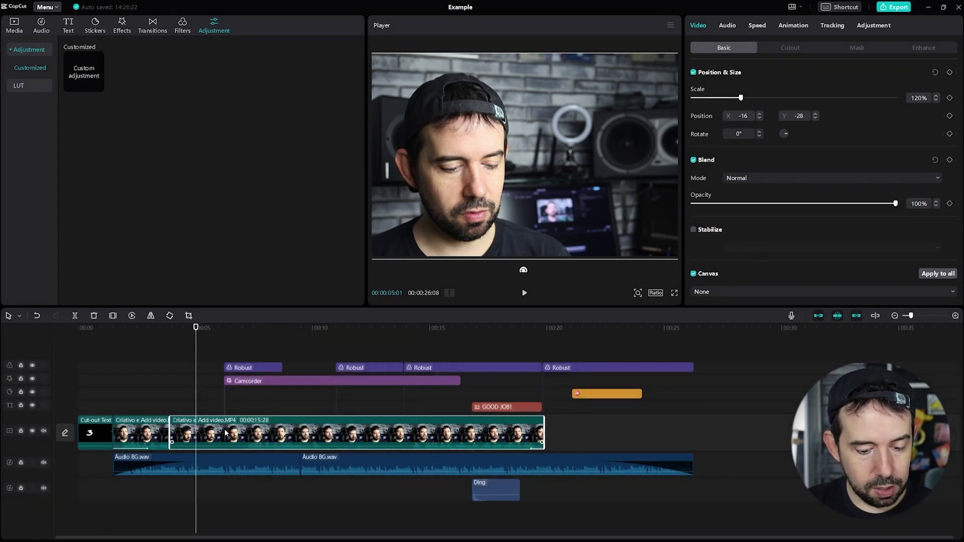
{"action": "left_click", "coordinate": [227, 460], "text": "ctrl"}
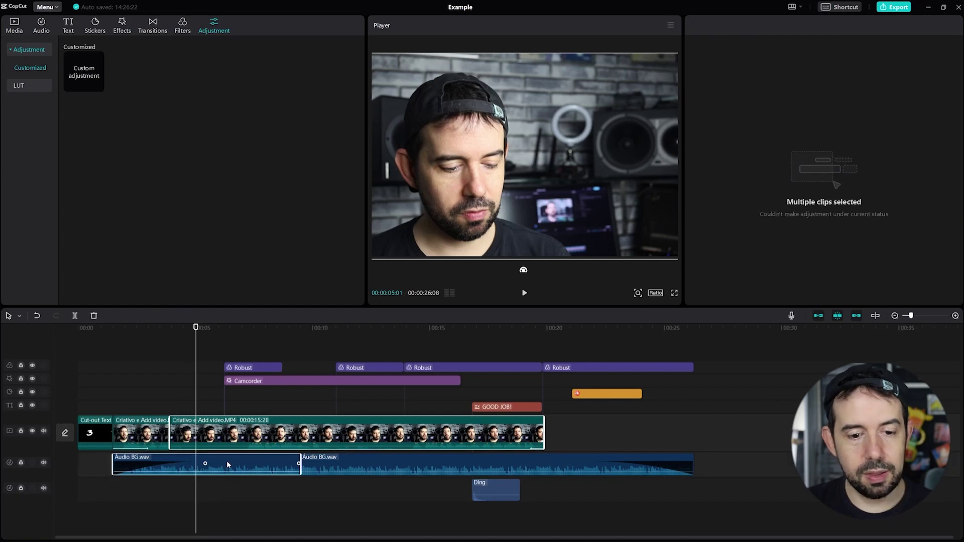
{"action": "left_click", "coordinate": [159, 429], "text": "ctrl"}
{"action": "left_click", "coordinate": [394, 462], "text": "ctrl"}
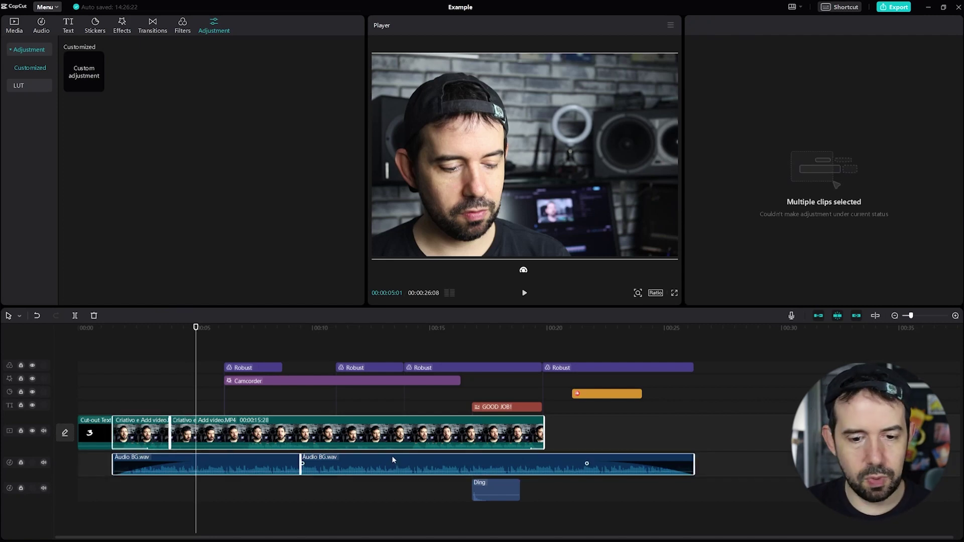
Merge the selected clips into a compound clip, then undo it back into separate clips
{"action": "right_click", "coordinate": [396, 434]}
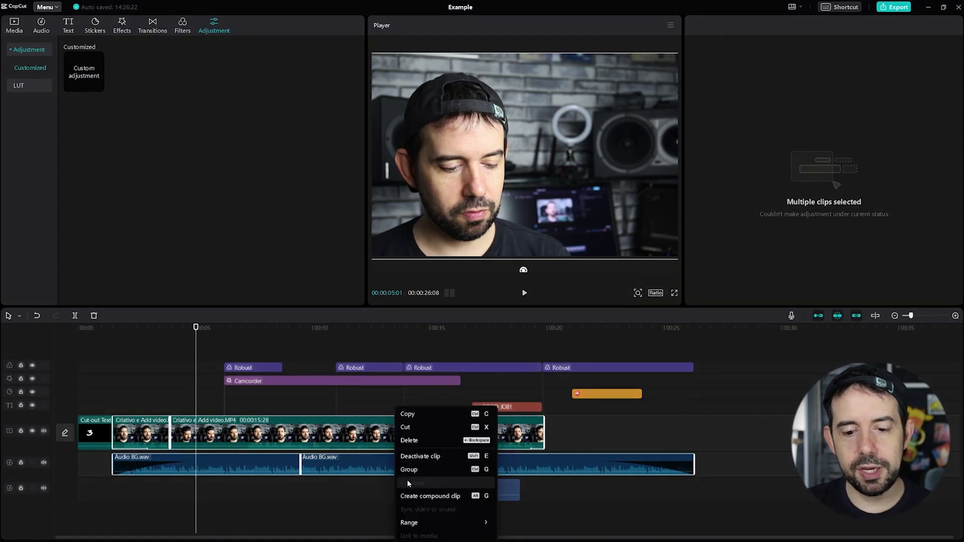
{"action": "left_click", "coordinate": [418, 497]}
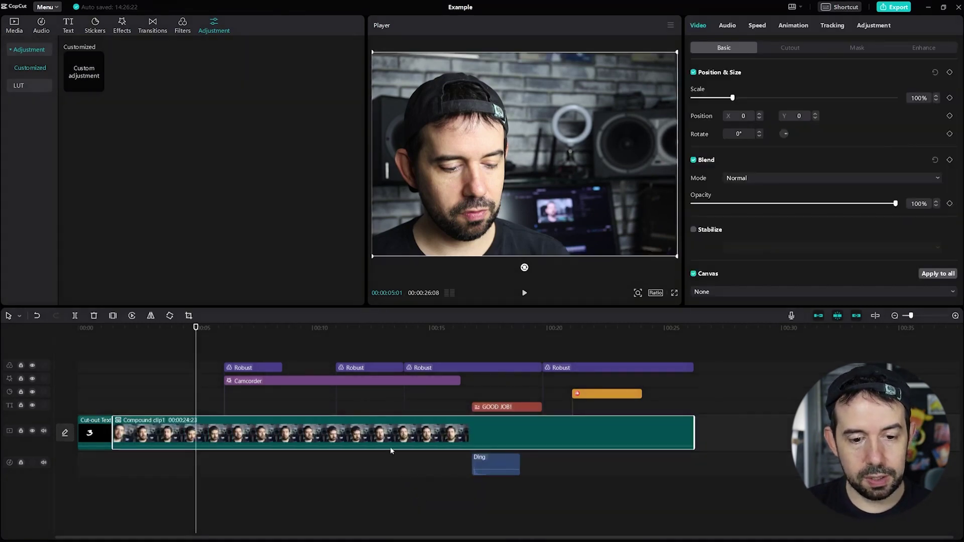
{"action": "right_click", "coordinate": [366, 431]}
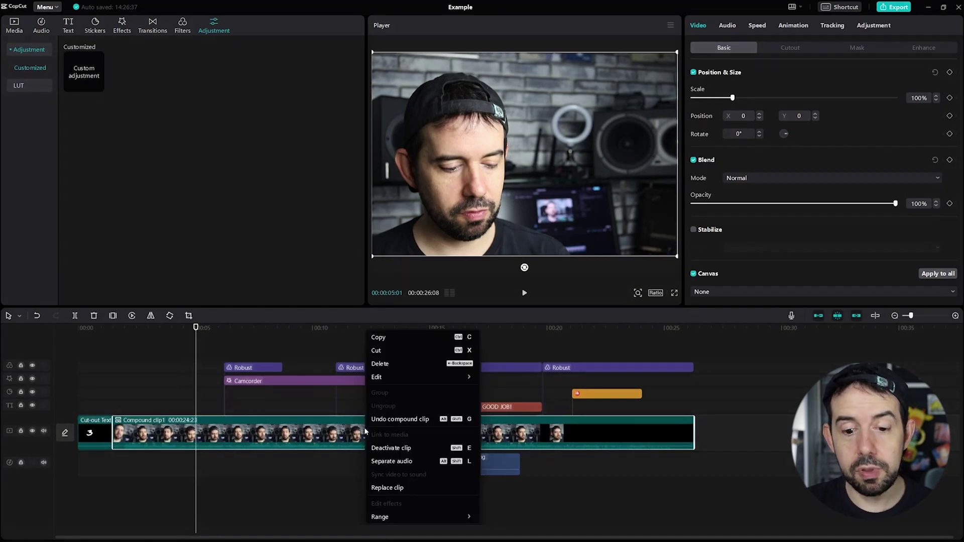
{"action": "left_click", "coordinate": [413, 419]}
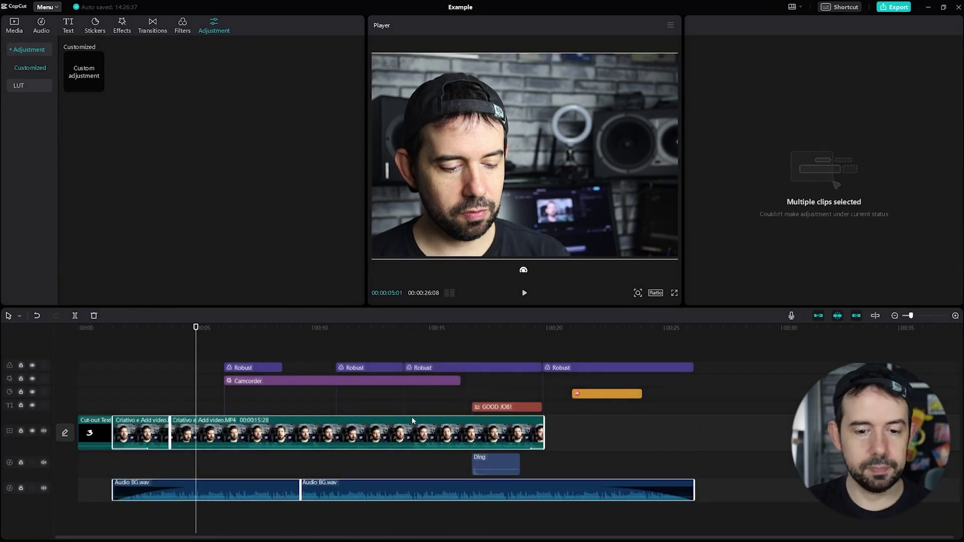
{"action": "right_click", "coordinate": [412, 419]}
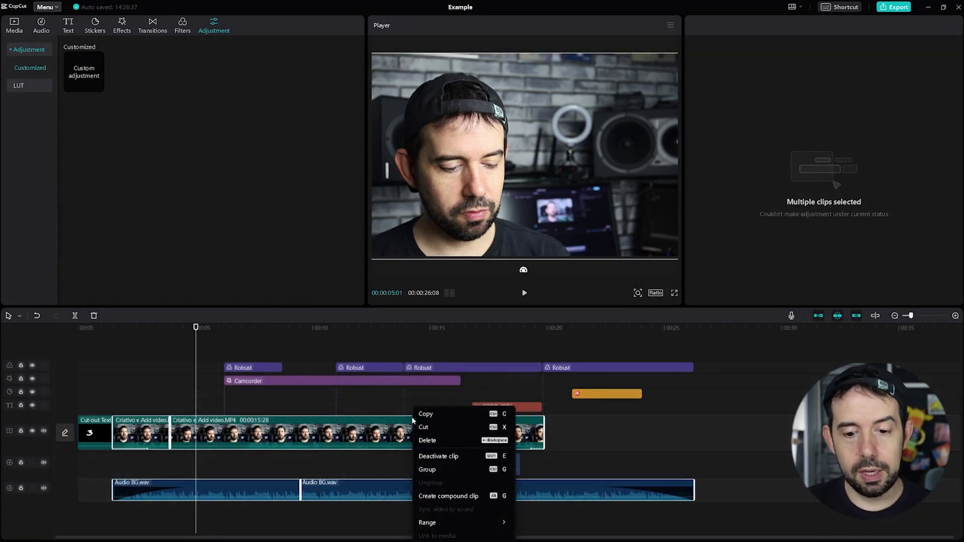
{"action": "left_click", "coordinate": [436, 469]}
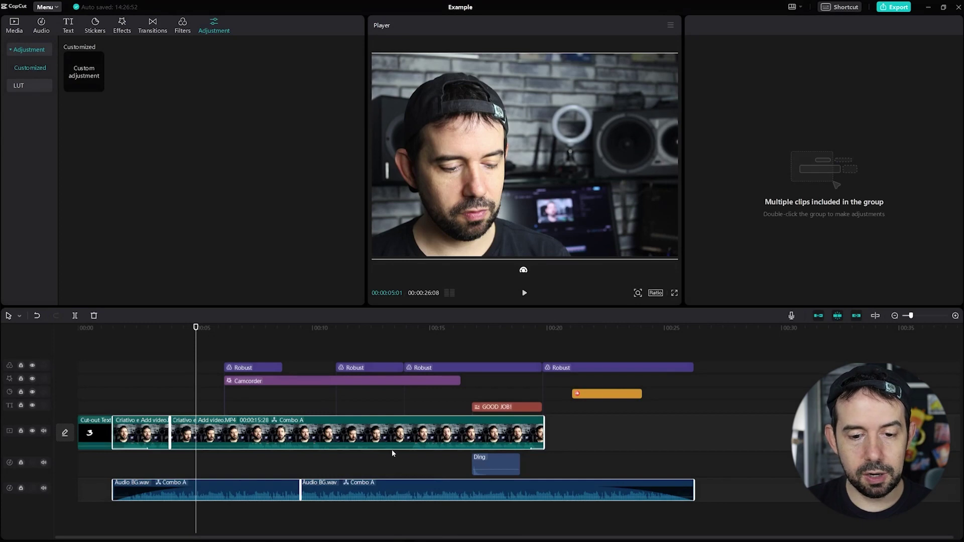
{"action": "mouse_move", "coordinate": [370, 435]}
{"action": "left_mouse_down"}
{"action": "mouse_move", "coordinate": [410, 433]}
{"action": "mouse_move", "coordinate": [381, 438]}
{"action": "left_mouse_up"}
{"action": "right_click", "coordinate": [380, 438]}
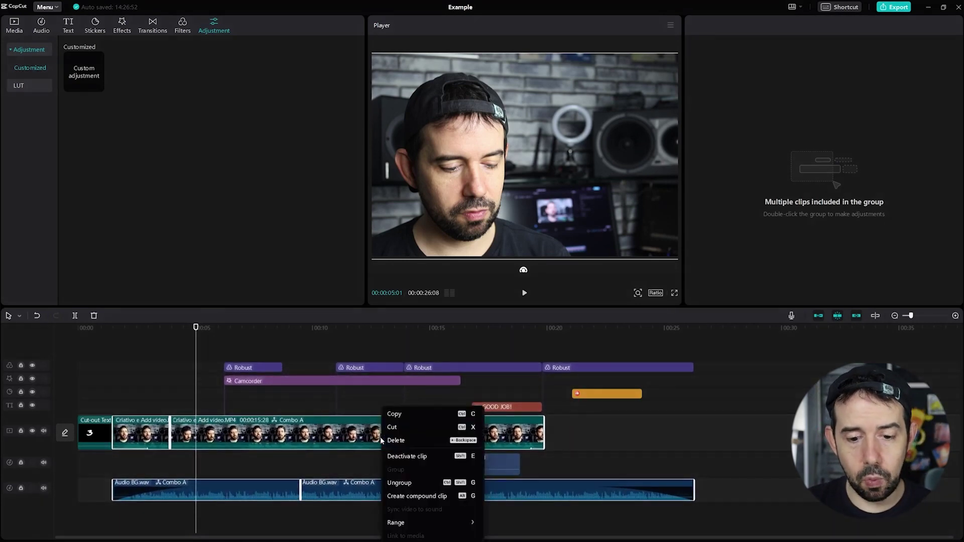
{"action": "left_click", "coordinate": [400, 483]}
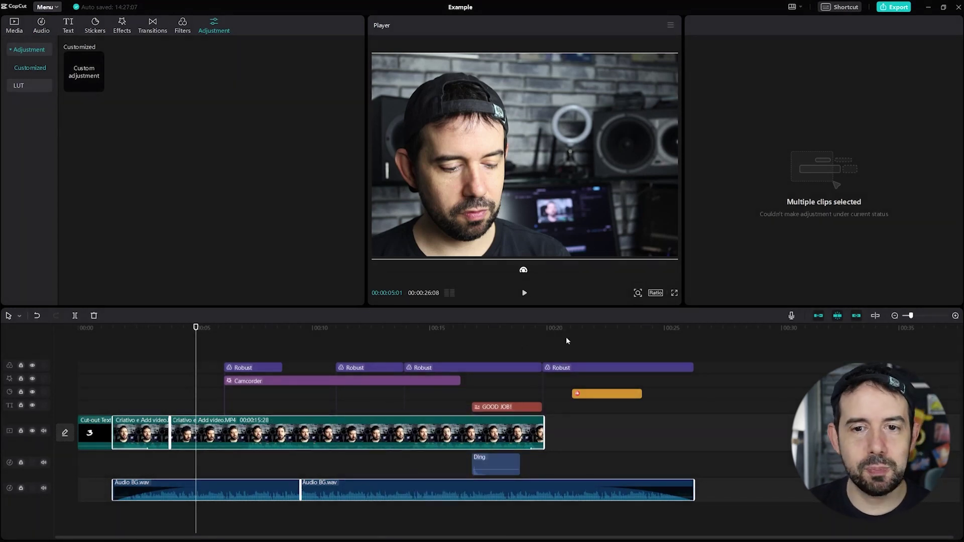
Export the Example project as a 1080P H.264 mp4 at 30fps
{"action": "left_click", "coordinate": [892, 8]}
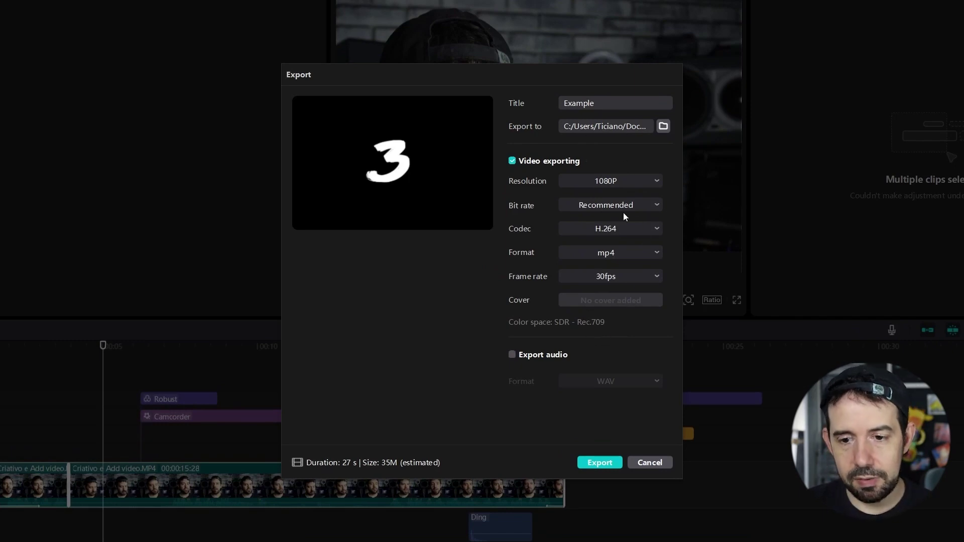
{"action": "left_click", "coordinate": [600, 463]}
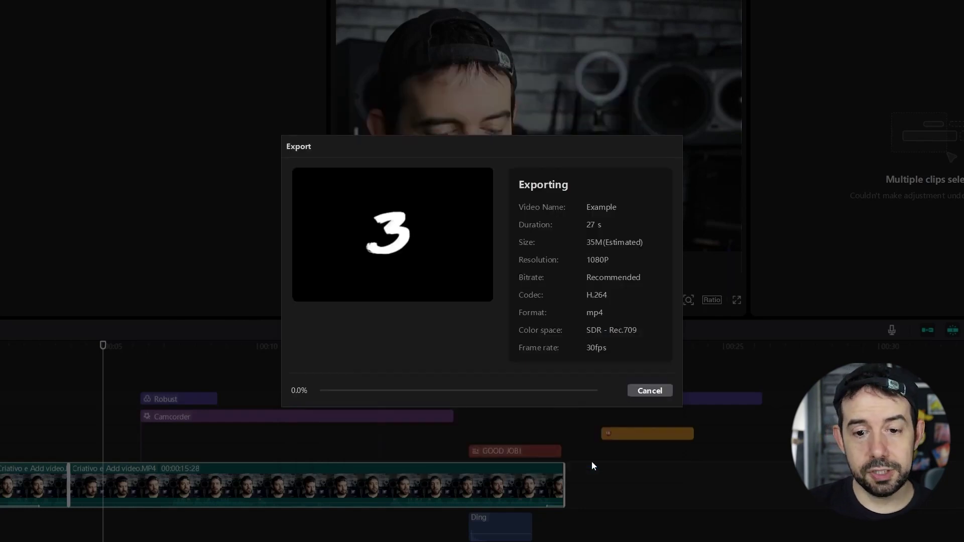